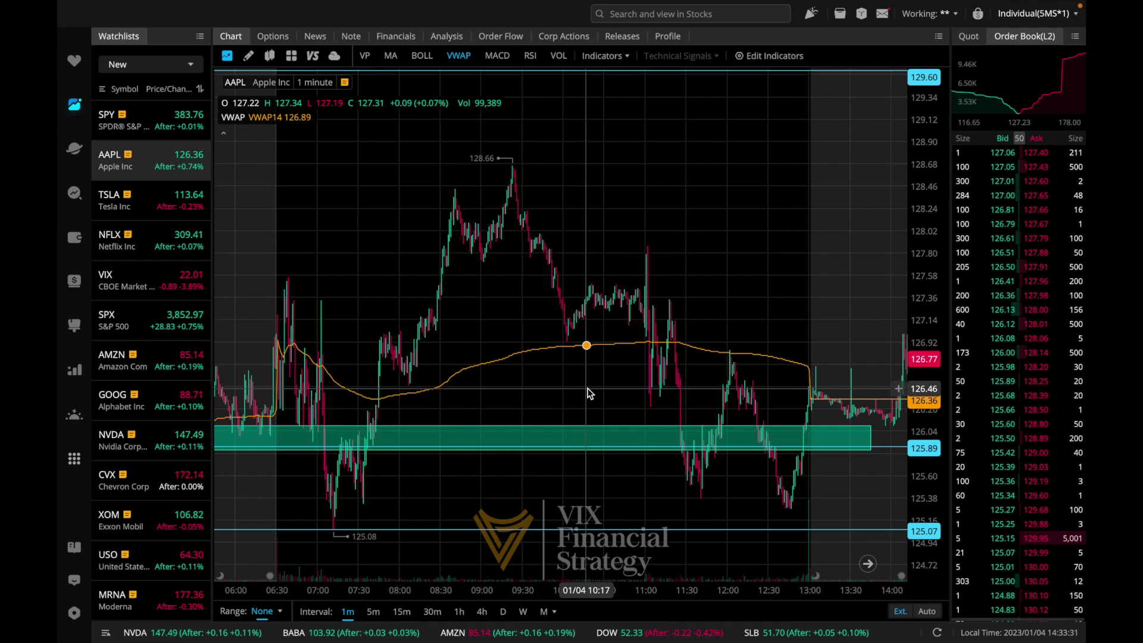
- Examine AAPL's one-minute price action relative to the VWAP line across the January 4 session
scroll(570, 302, "up", 3)
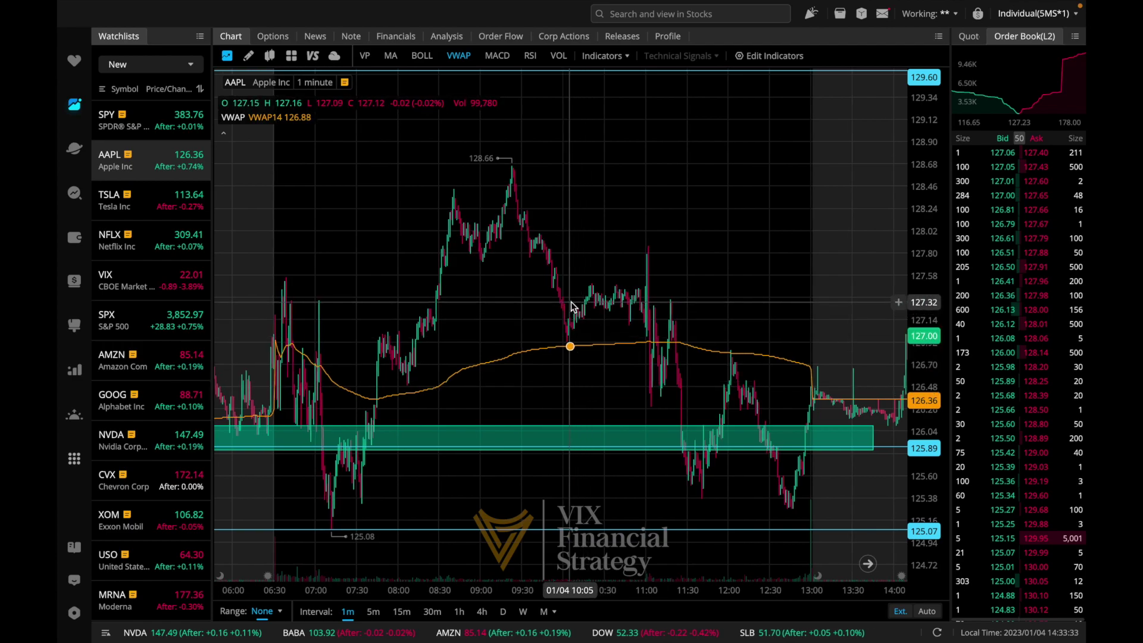
scroll(569, 303, "down", 2)
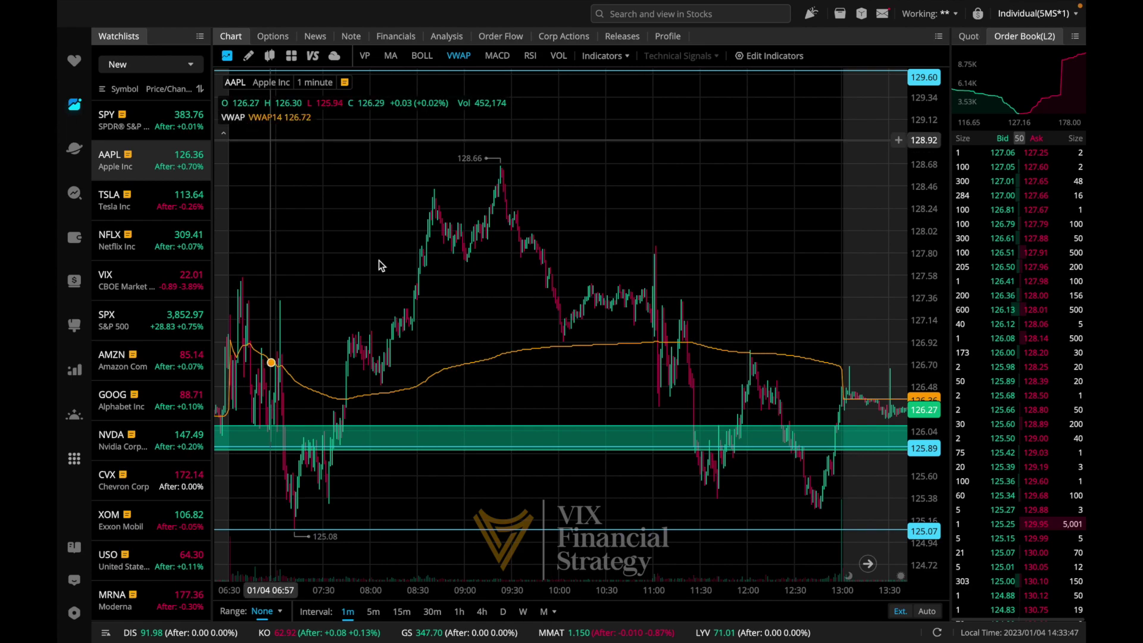
scroll(381, 265, "down", 2)
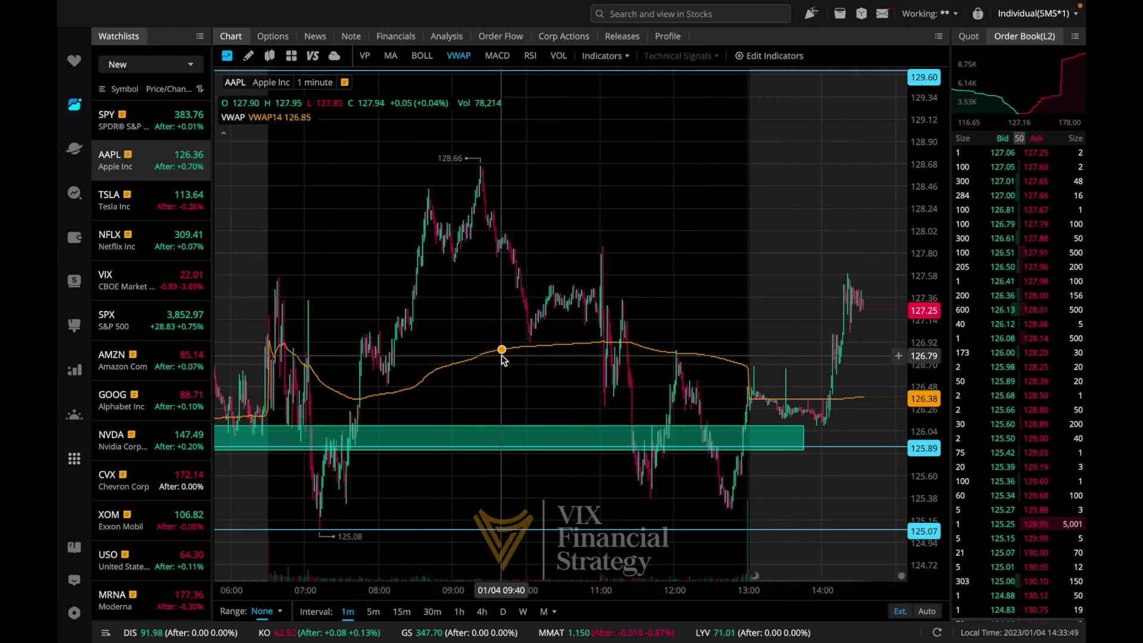
scroll(501, 356, "up", 4)
scroll(501, 356, "down", 4)
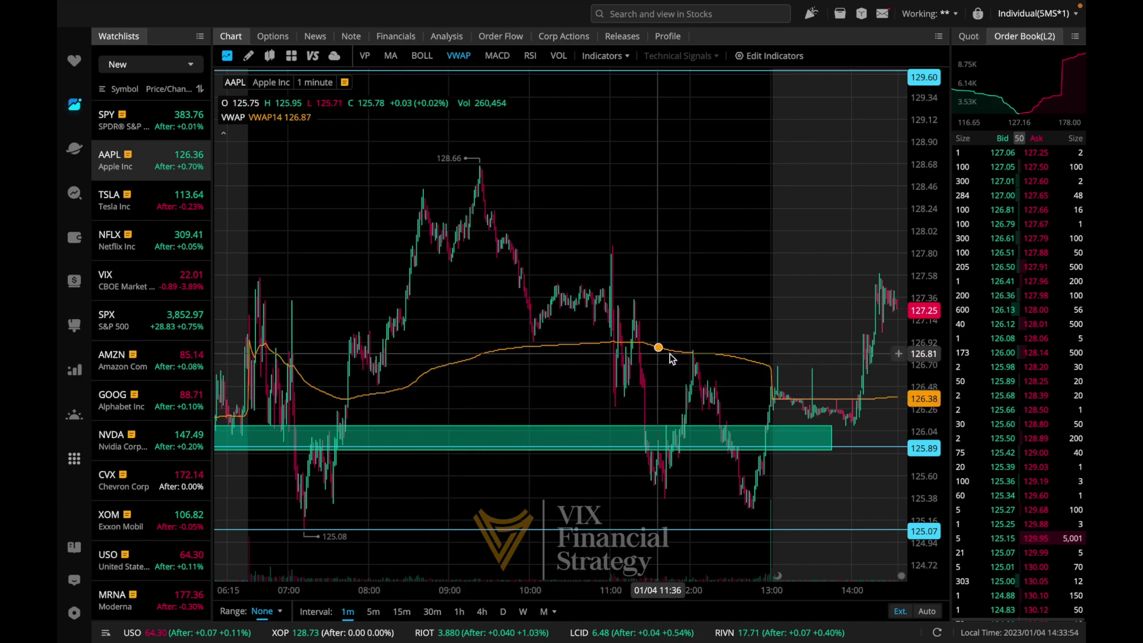
- Overlay the MA moving averages on AAPL's one-minute chart and compare them with the VWAP line
left_click(390, 58)
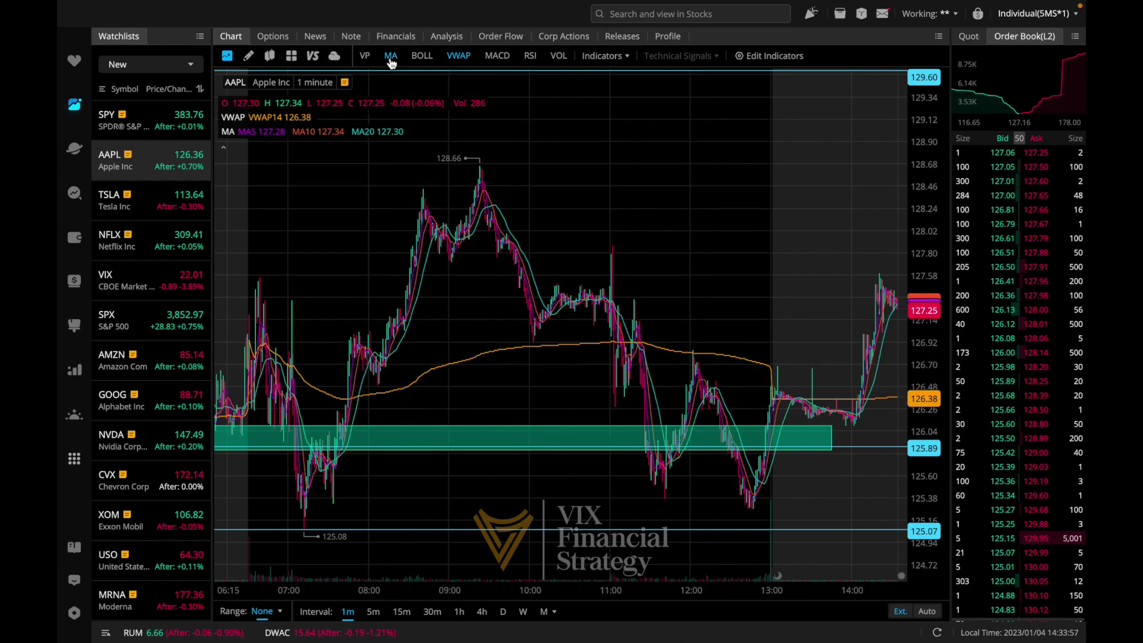
scroll(444, 308, "up", 6)
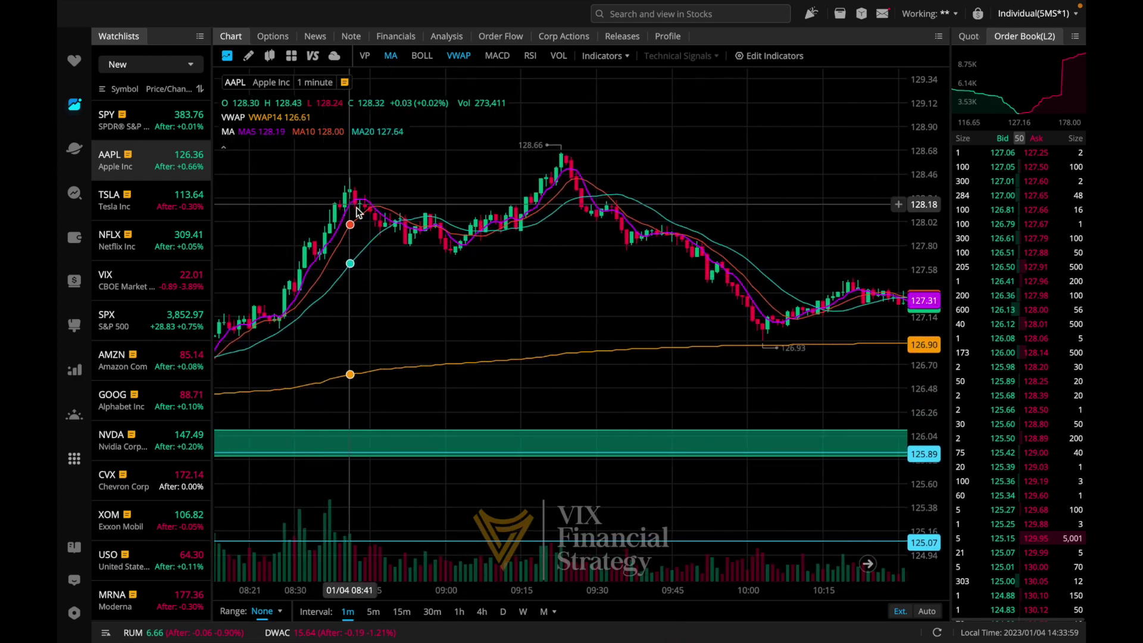
scroll(391, 266, "down", 2)
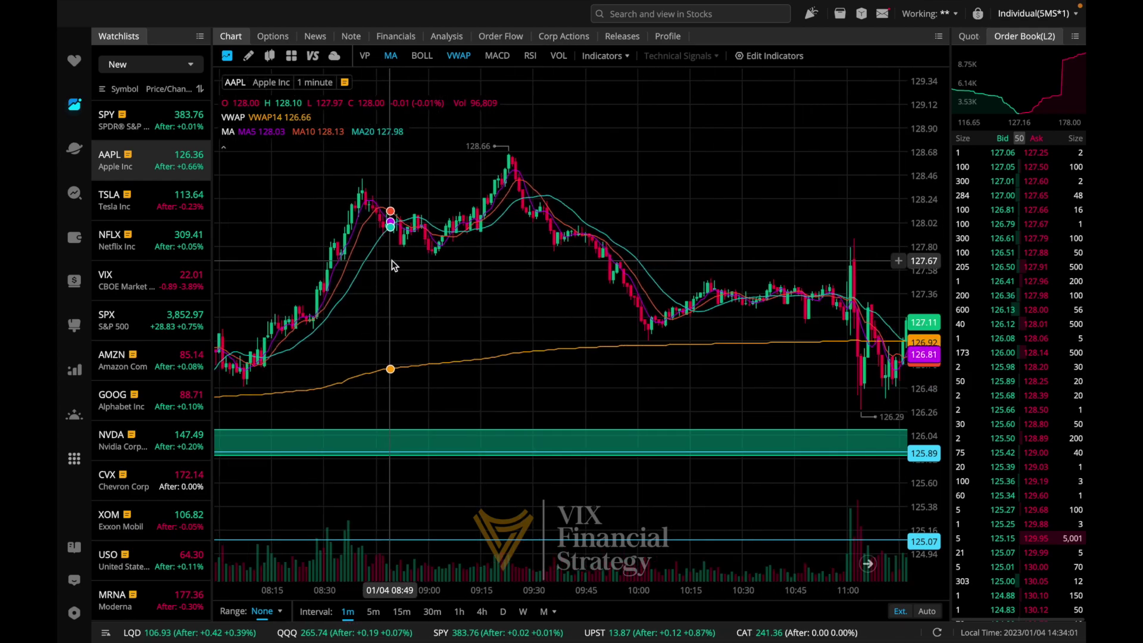
scroll(392, 260, "down", 5)
scroll(511, 241, "up", 4)
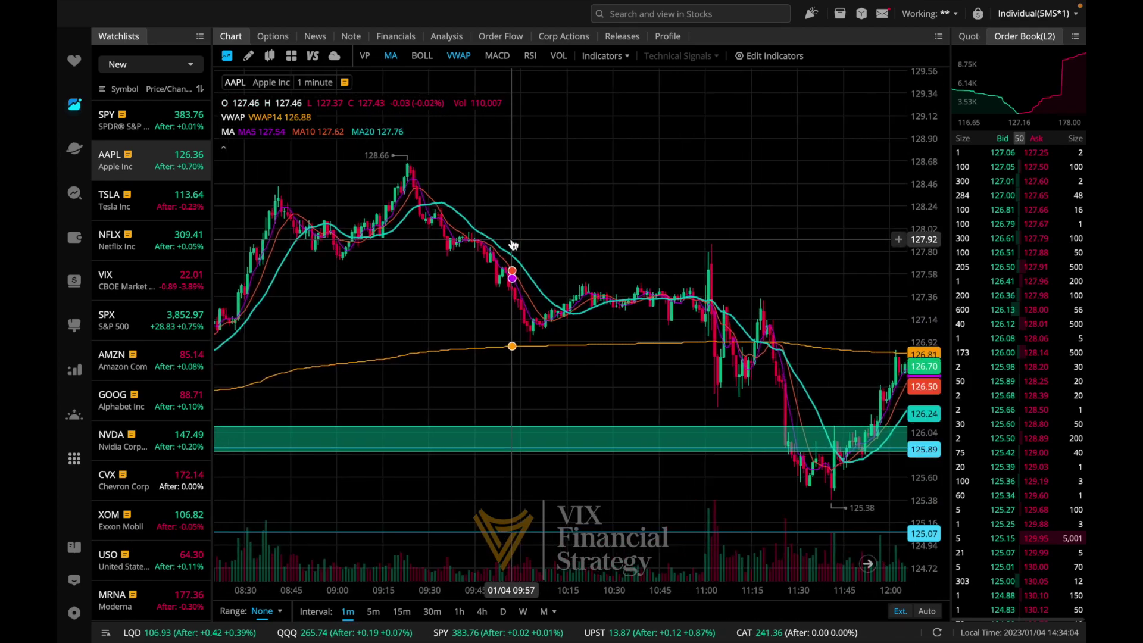
scroll(513, 244, "down", 3)
- Switch the AAPL chart to the daily interval and examine the moving averages from May through January
left_click(503, 613)
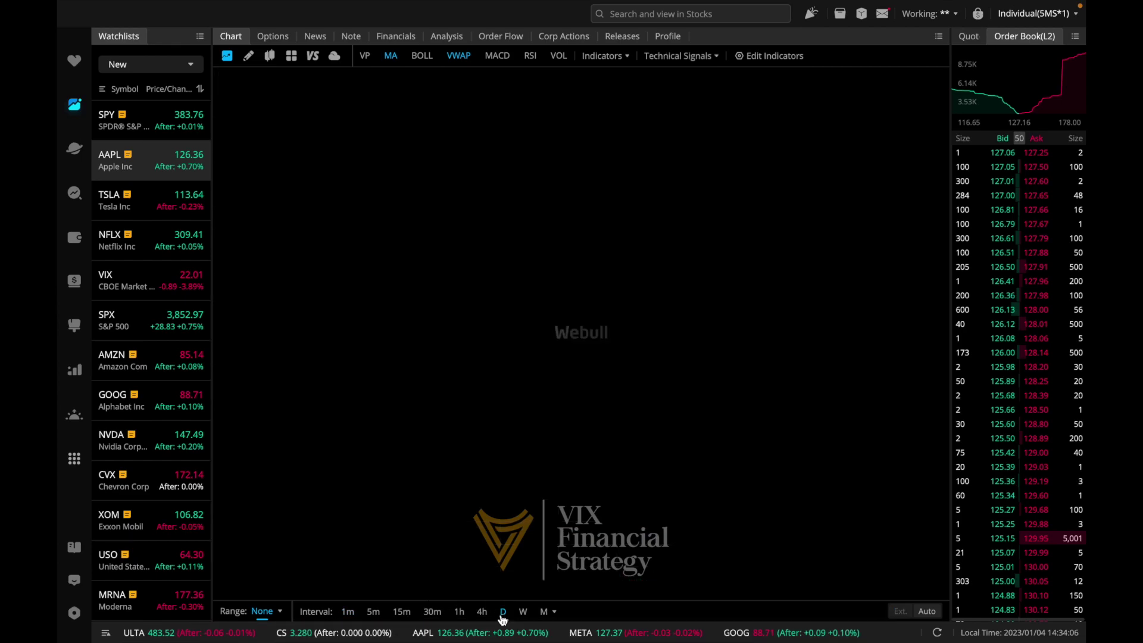
scroll(653, 313, "right", 3)
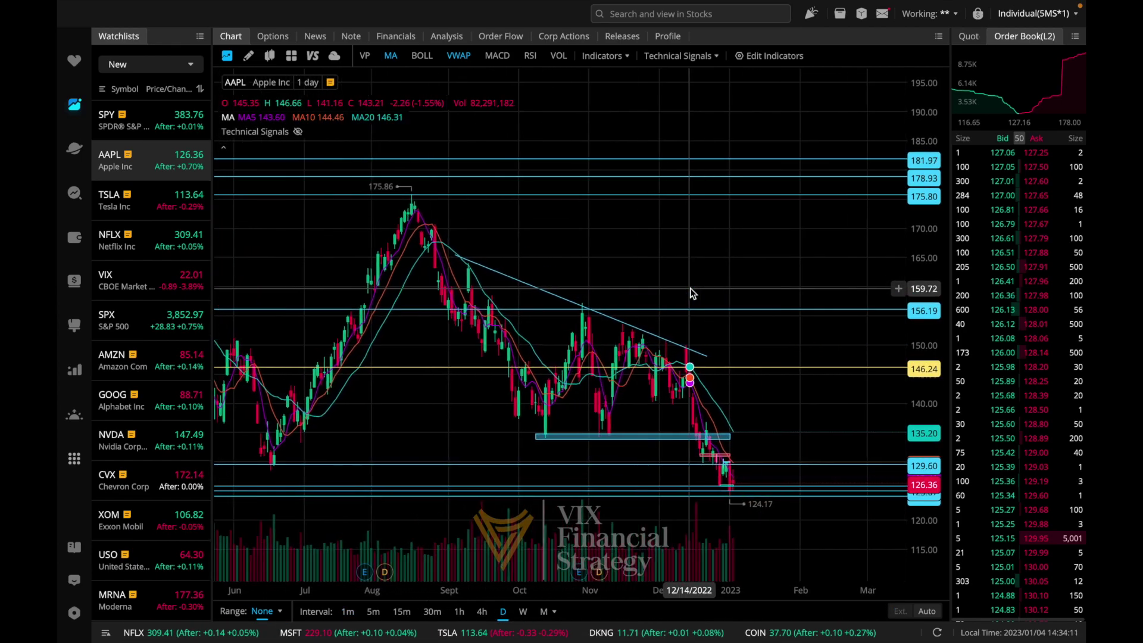
scroll(686, 305, "up", 3)
scroll(743, 337, "down", 4)
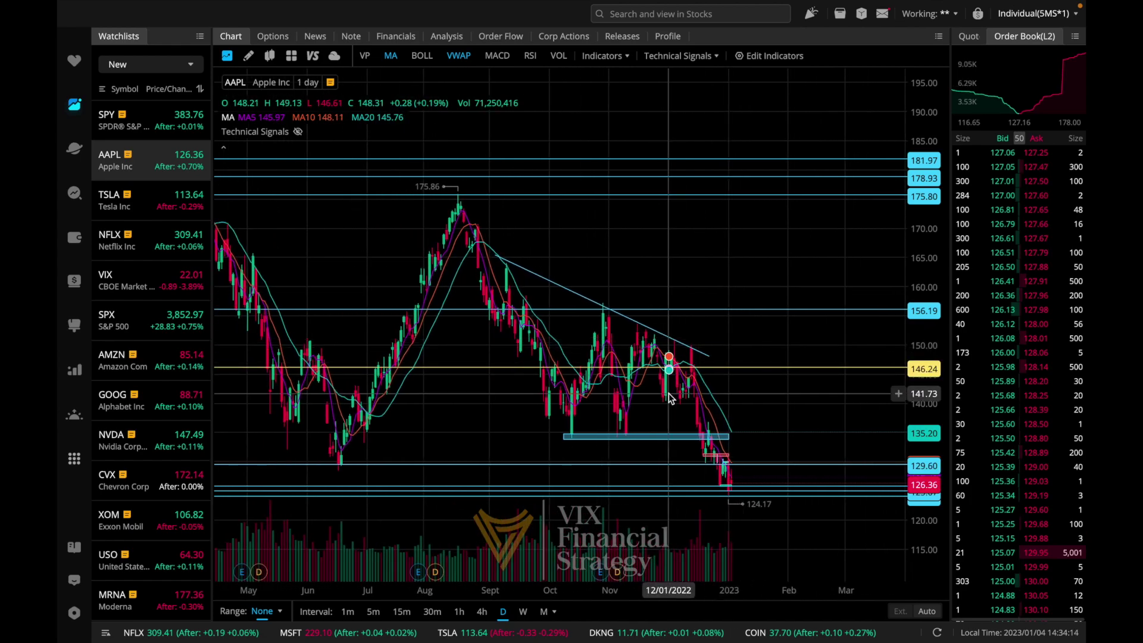
scroll(669, 398, "down", 2)
- Return the AAPL chart to the one-minute interval and review the day's price swings around the VWAP and moving averages
left_click(350, 617)
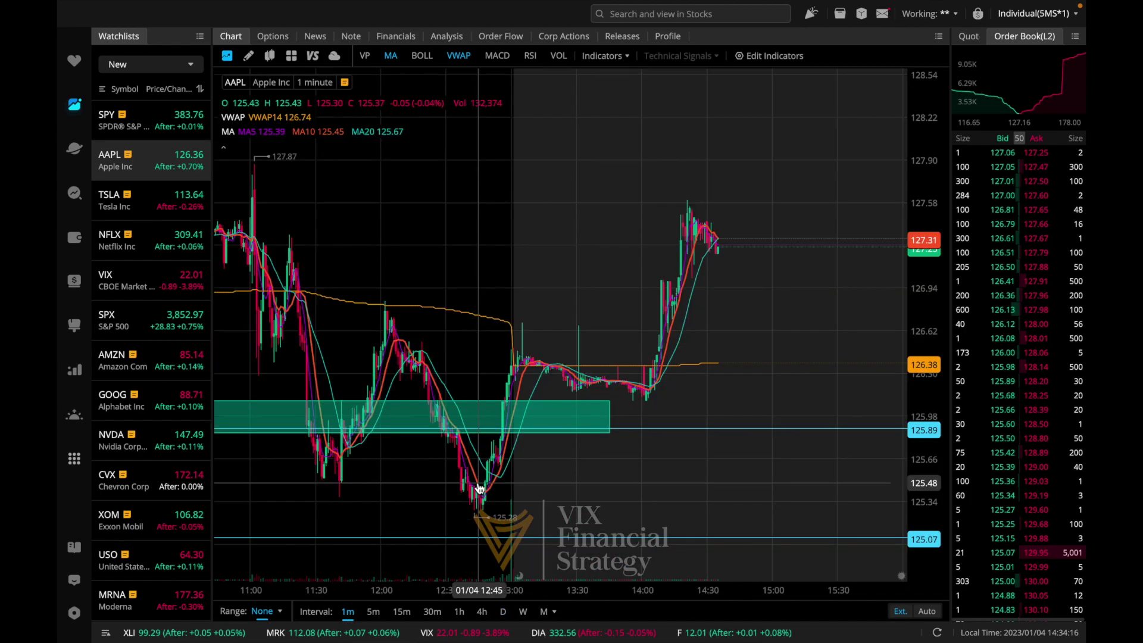
scroll(481, 483, "down", 4)
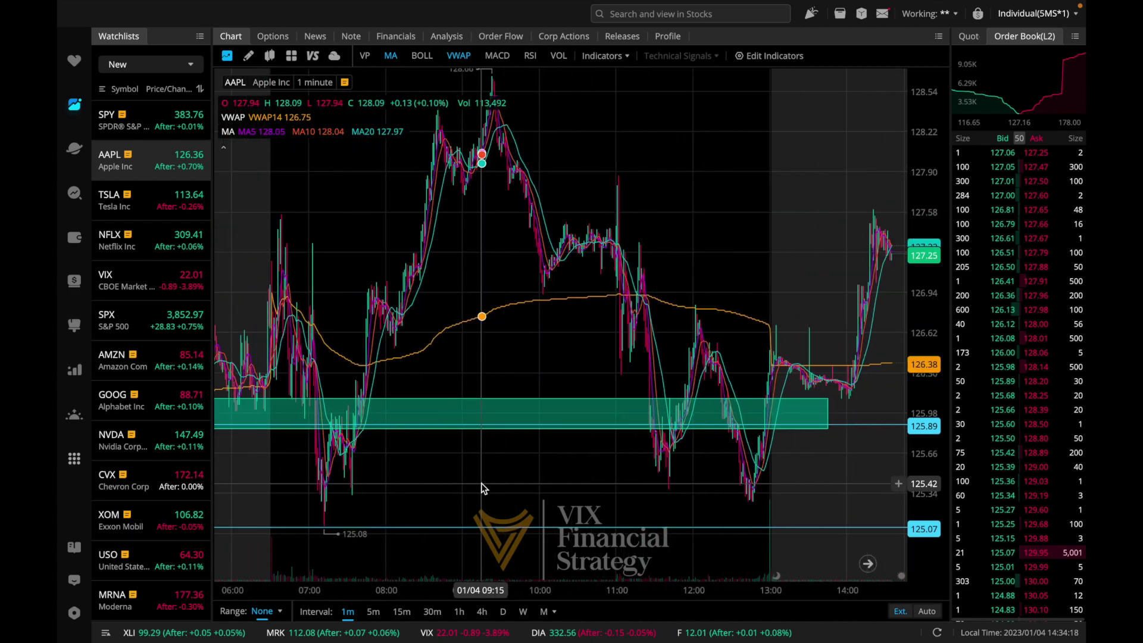
scroll(481, 483, "up", 2)
scroll(481, 484, "up", 3)
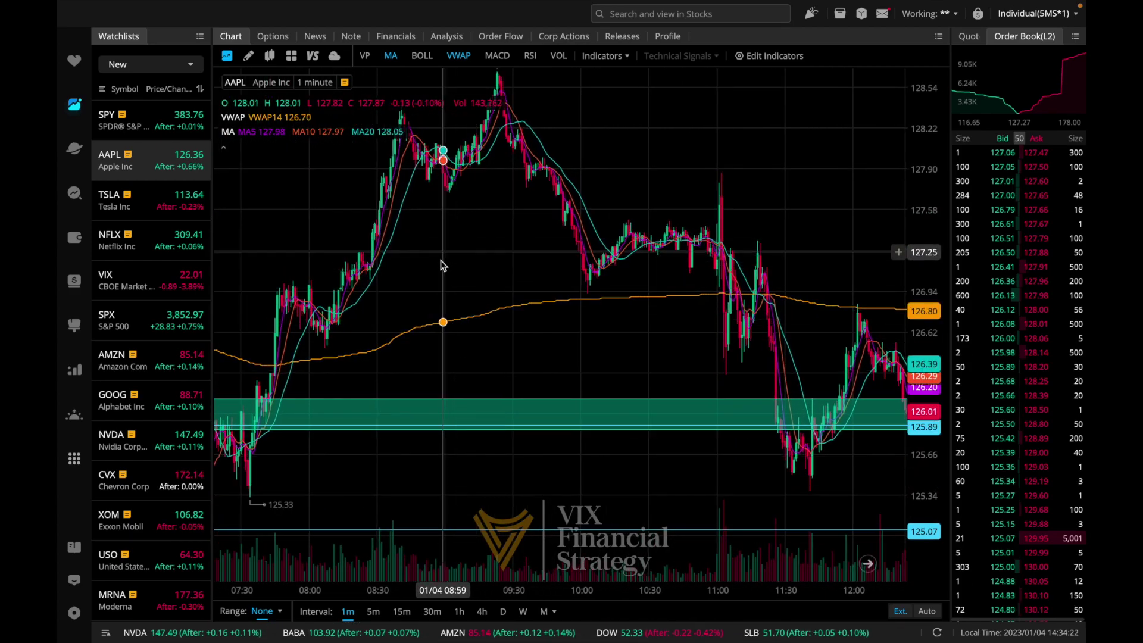
- Show AAPL on the 15-minute interval and hide the moving averages, leaving only VWAP over the January 3 session
left_click(372, 613)
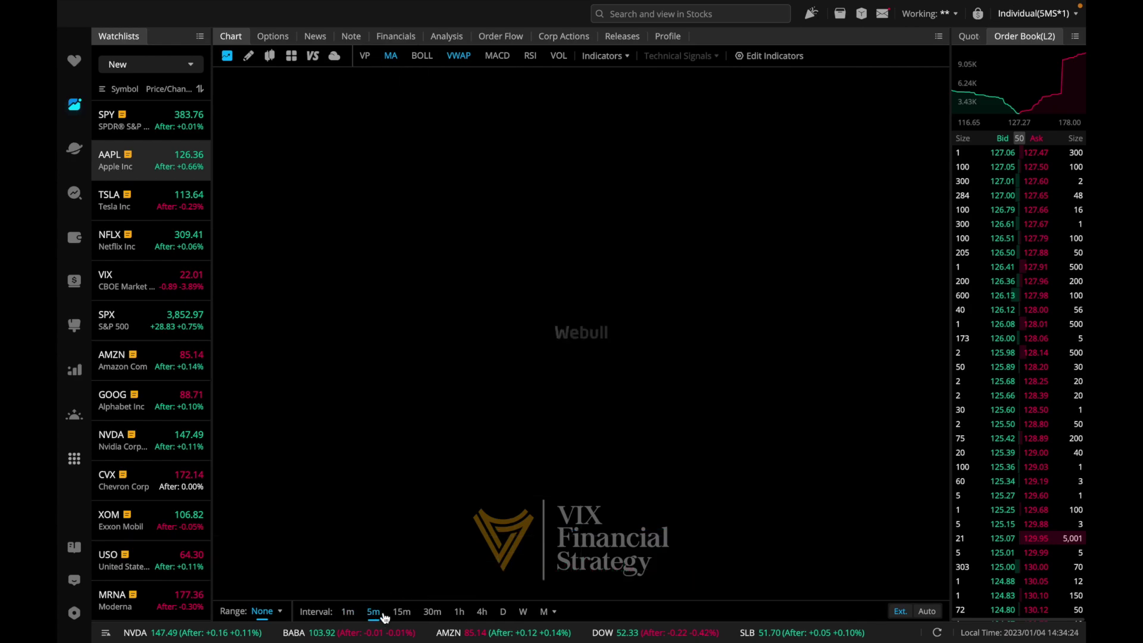
left_click(401, 613)
scroll(457, 461, "up", 1)
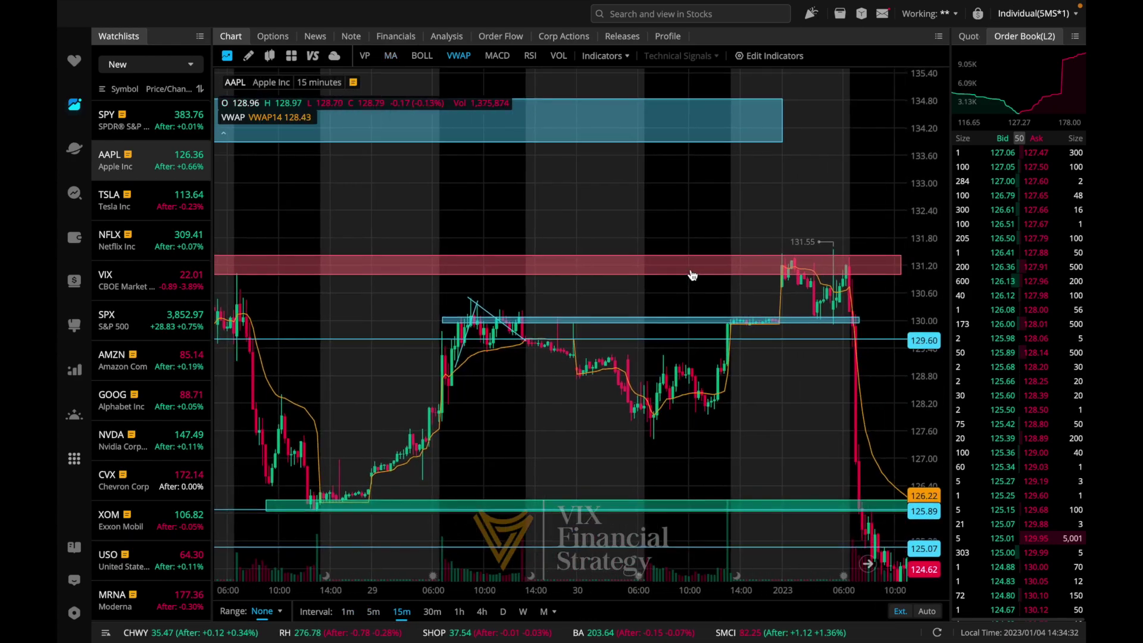
scroll(691, 275, "up", 5)
scroll(691, 275, "right", 5)
scroll(692, 275, "down", 2)
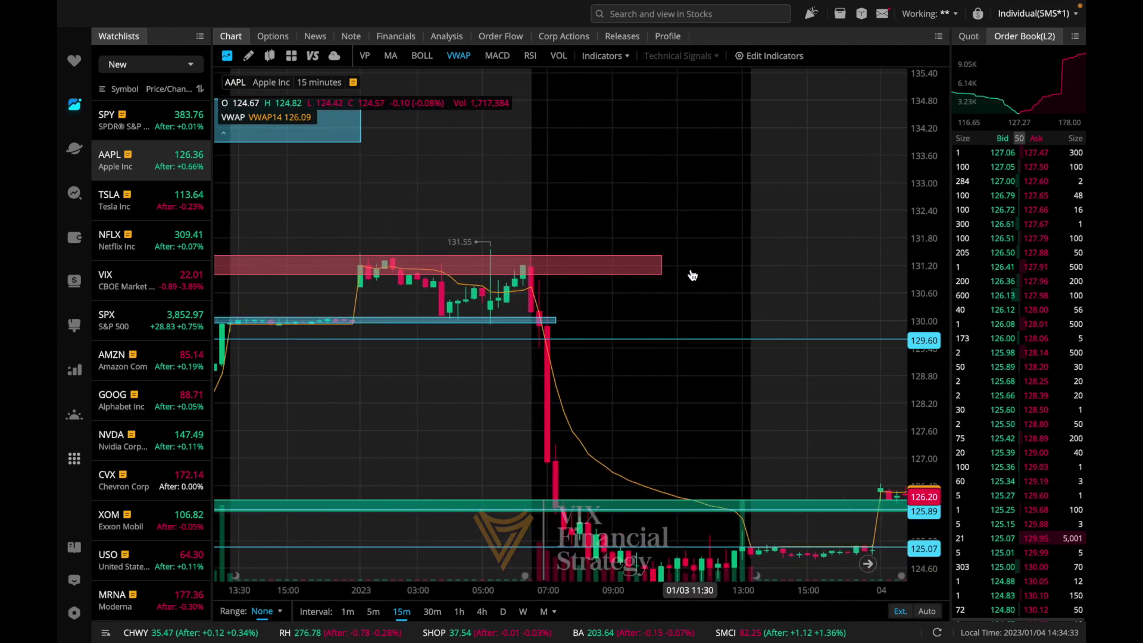
- Set the AAPL chart back to the one-minute interval and examine the January 4 morning move from the green zone through VWAP
left_click(374, 613)
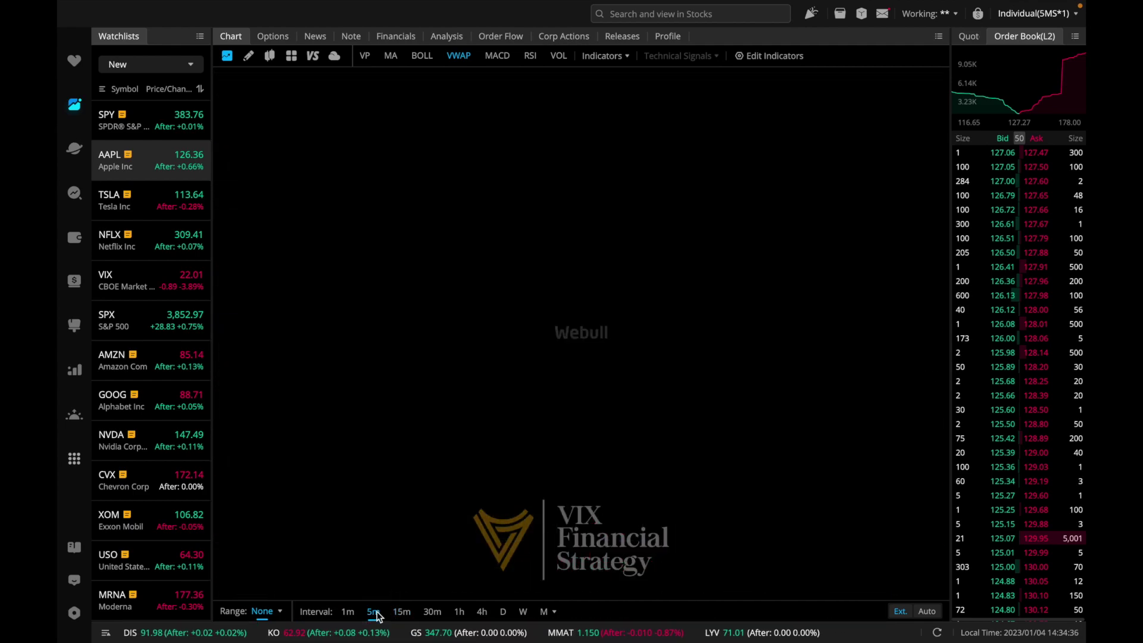
left_click(347, 613)
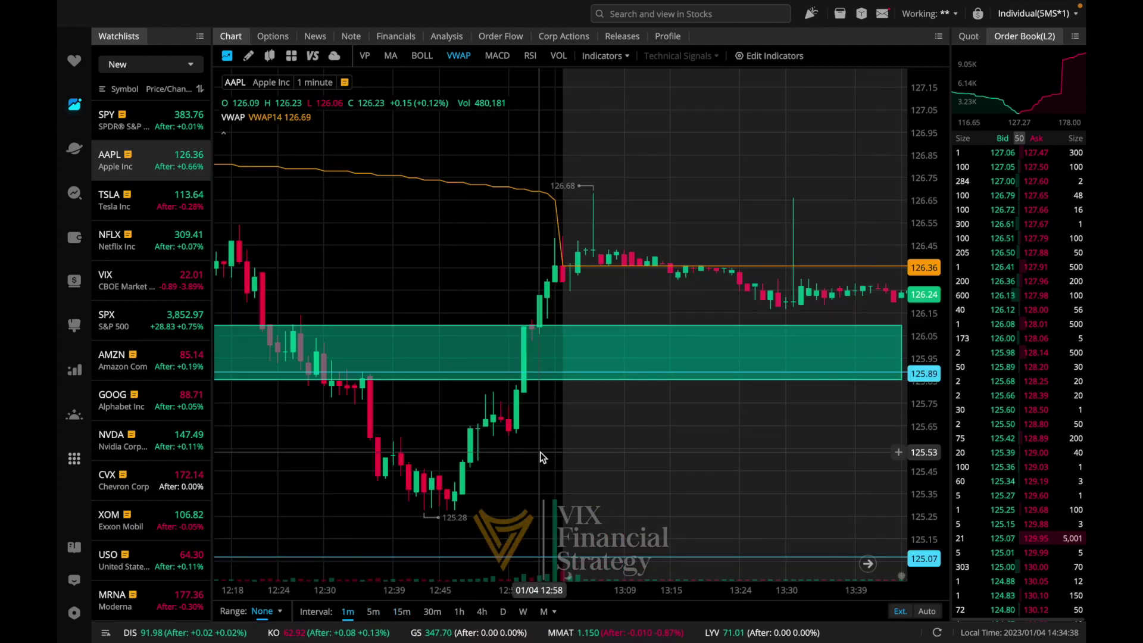
scroll(540, 453, "down", 3)
scroll(540, 453, "left", 5)
scroll(540, 452, "left", 10)
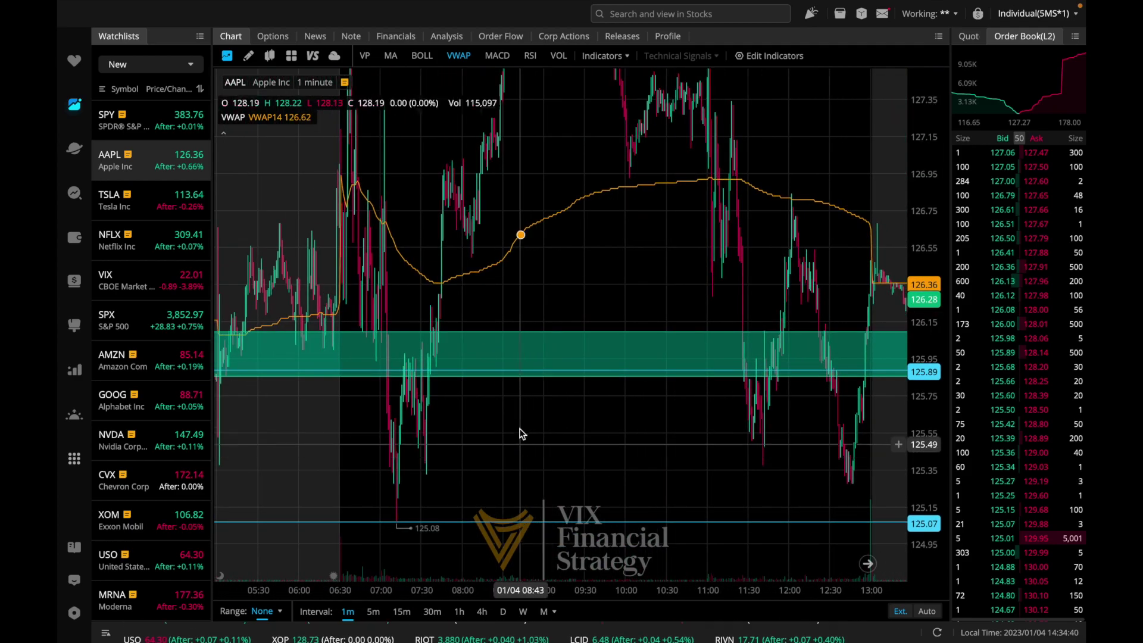
scroll(433, 433, "down", 5)
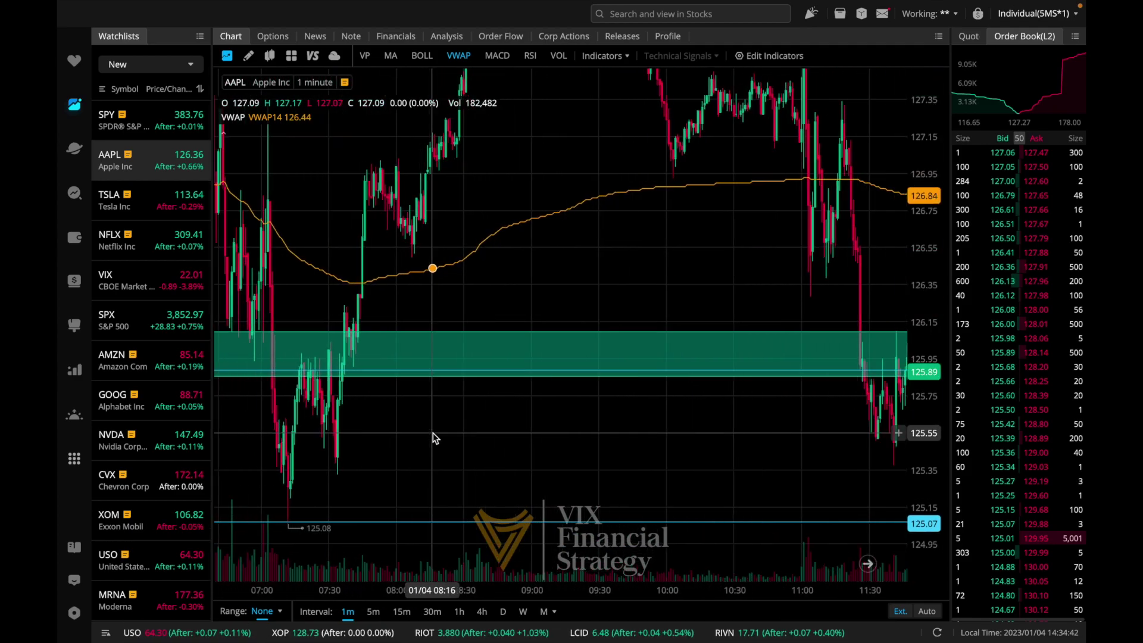
scroll(371, 304, "up", 5)
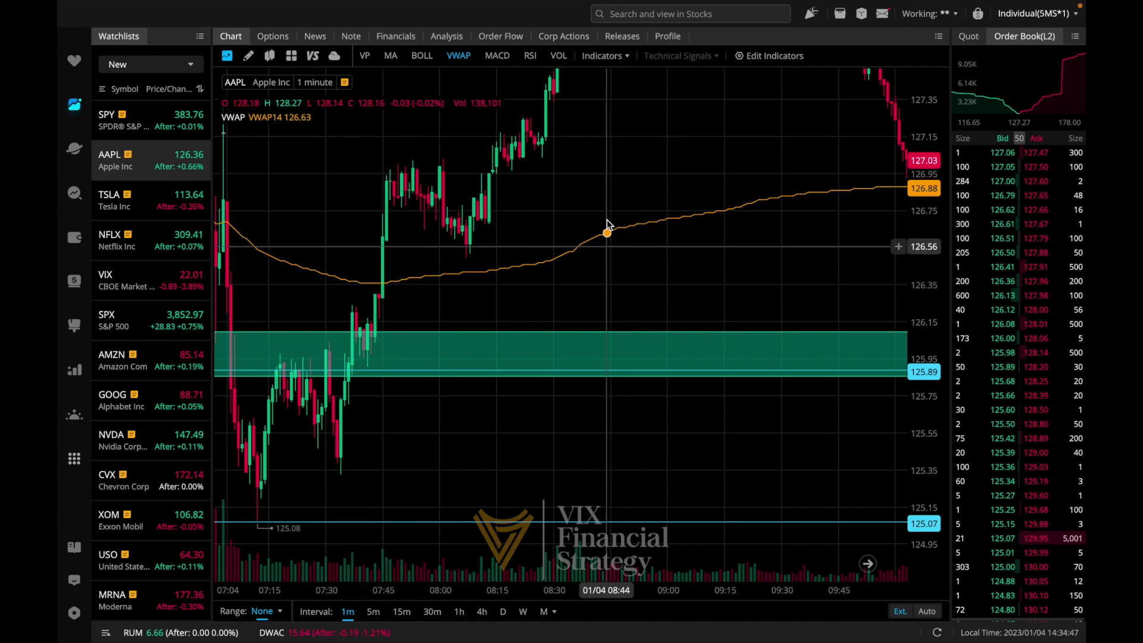
scroll(342, 562, "down", 4)
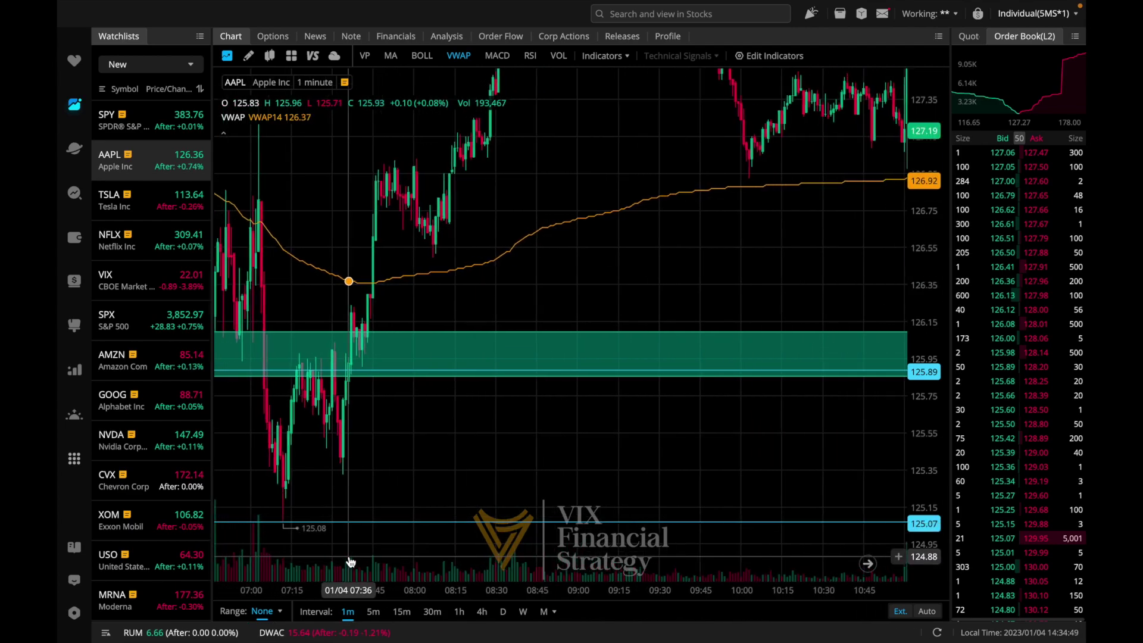
- Compress the price scale of AAPL's one-minute chart to fit the session from the 125.08 low to the 128.66 high
left_click_drag(928, 128, 926, 424)
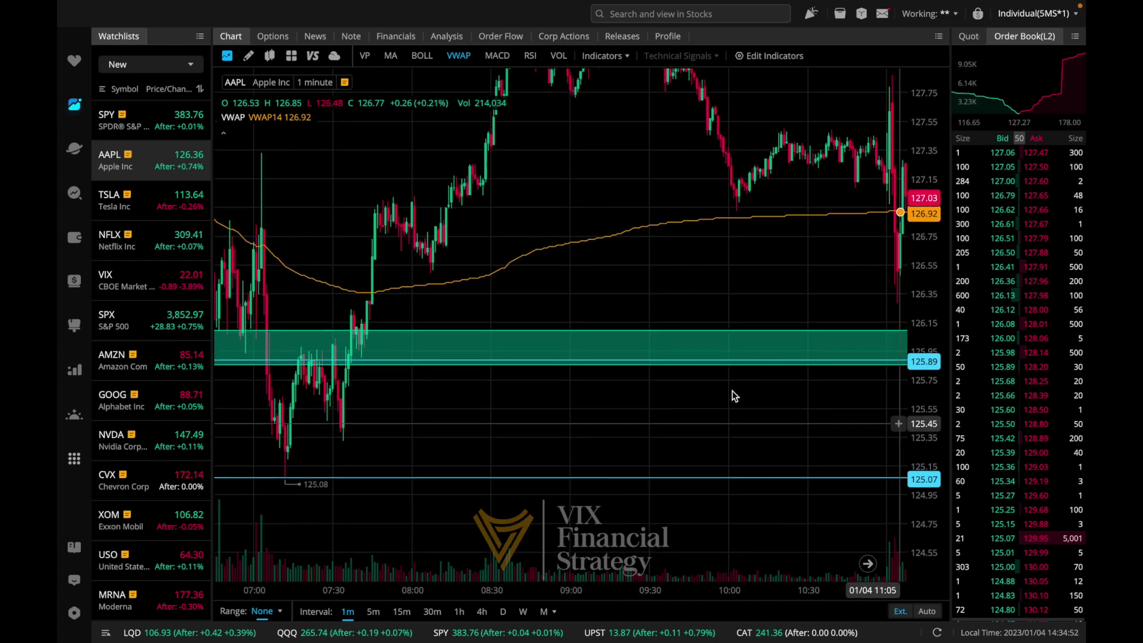
scroll(625, 378, "left", 5)
scroll(625, 377, "down", 3)
scroll(625, 377, "down", 3)
scroll(624, 377, "right", 5)
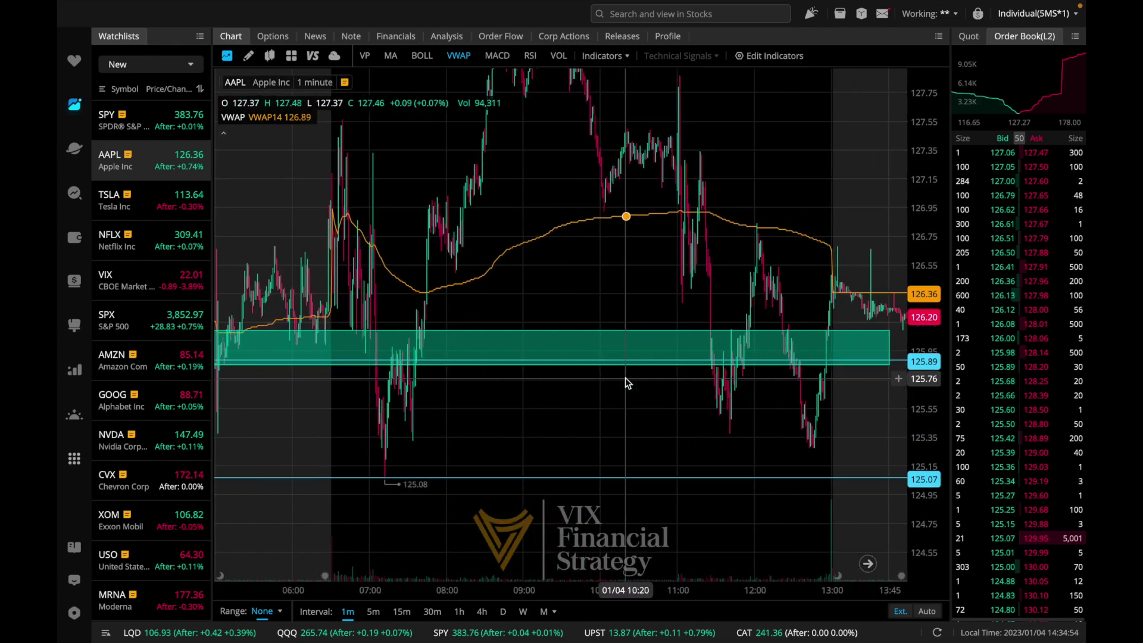
scroll(625, 378, "up", 2)
left_click_drag(817, 146, 854, 217)
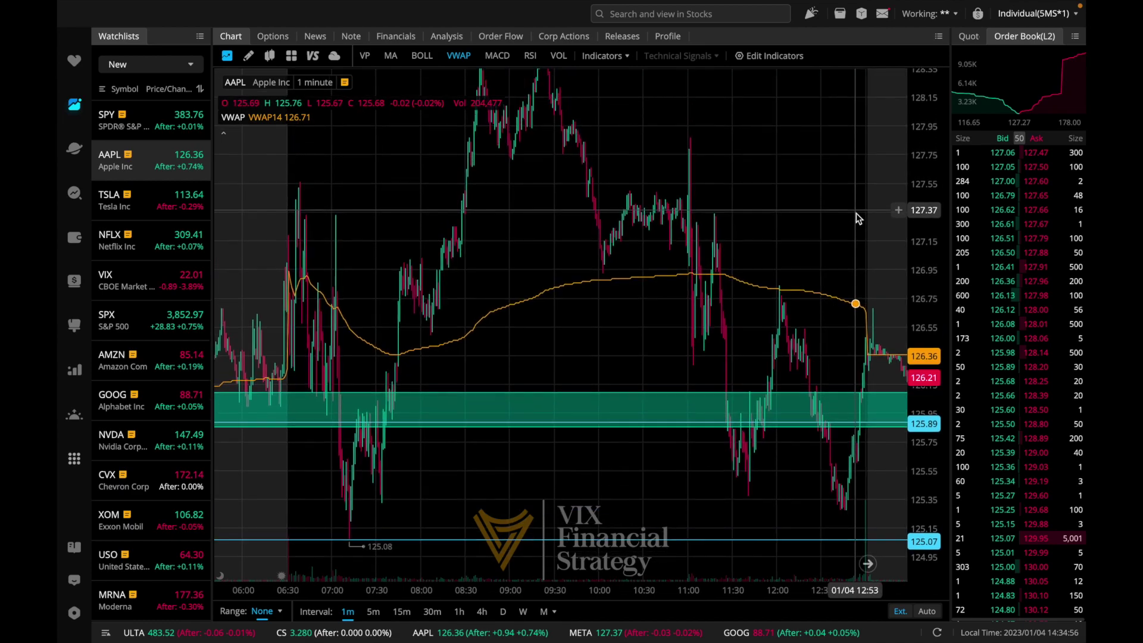
left_click_drag(922, 131, 930, 222)
left_click_drag(557, 272, 641, 271)
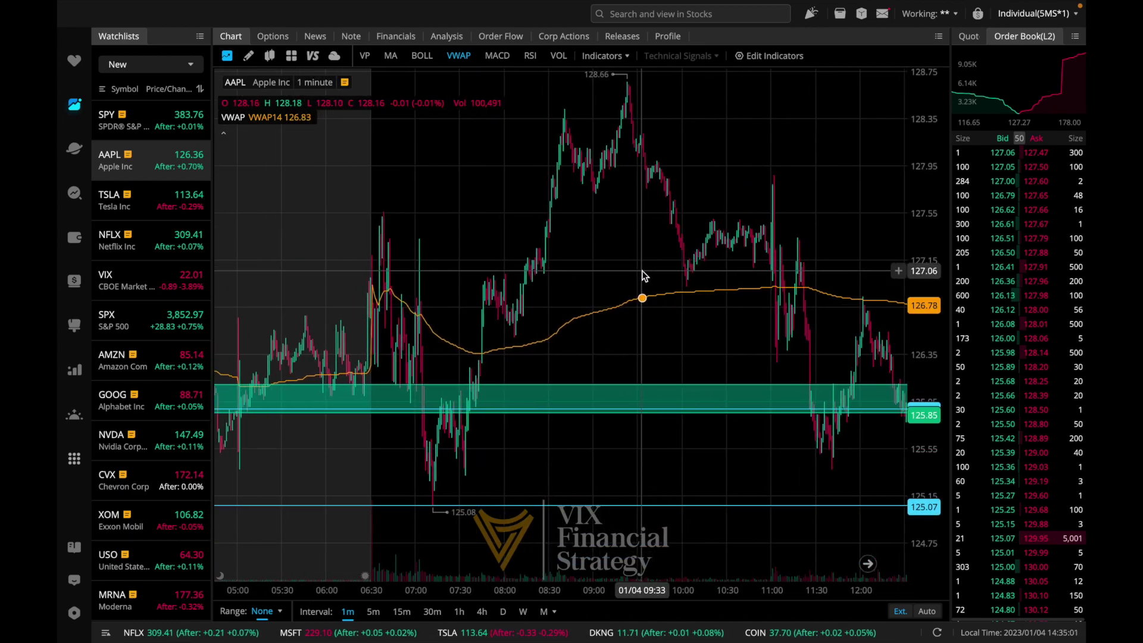
- Examine how AAPL's one-minute candles trade below and above VWAP from the 06:30 open to late morning
scroll(529, 297, "up", 4)
scroll(528, 297, "right", 3)
scroll(528, 297, "down", 4)
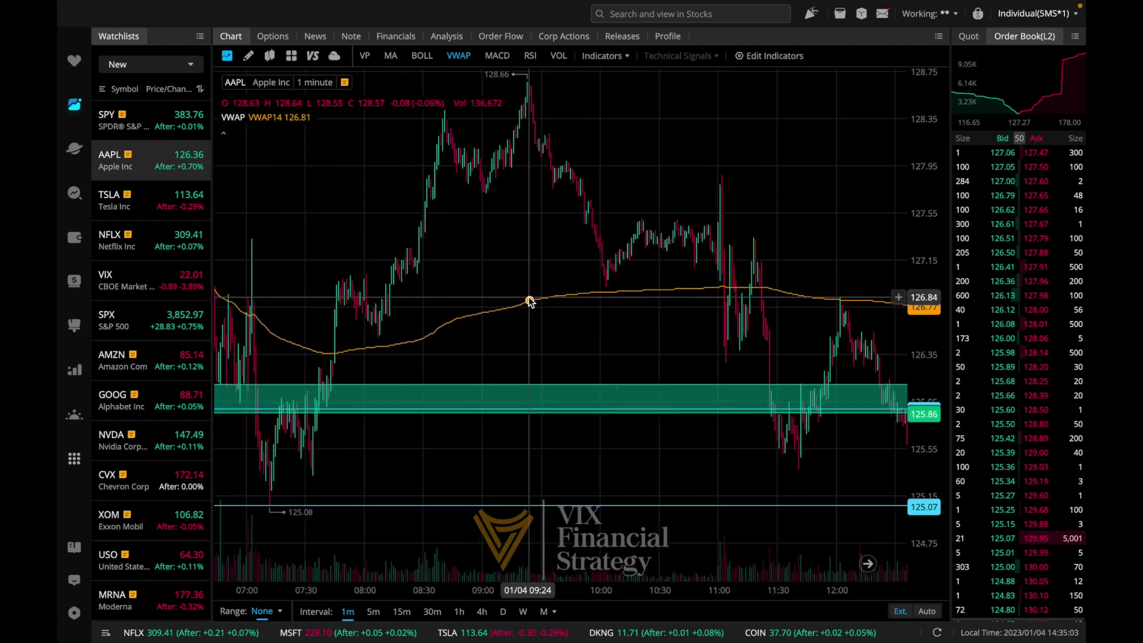
scroll(529, 297, "right", 2)
scroll(529, 303, "left", 5)
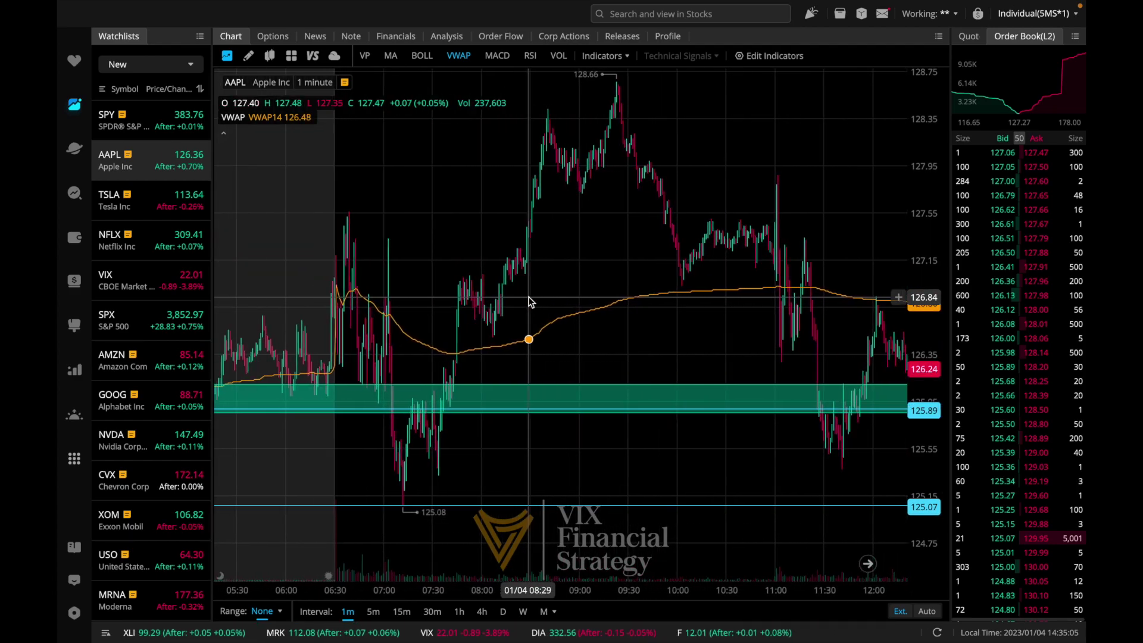
scroll(346, 330, "up", 3)
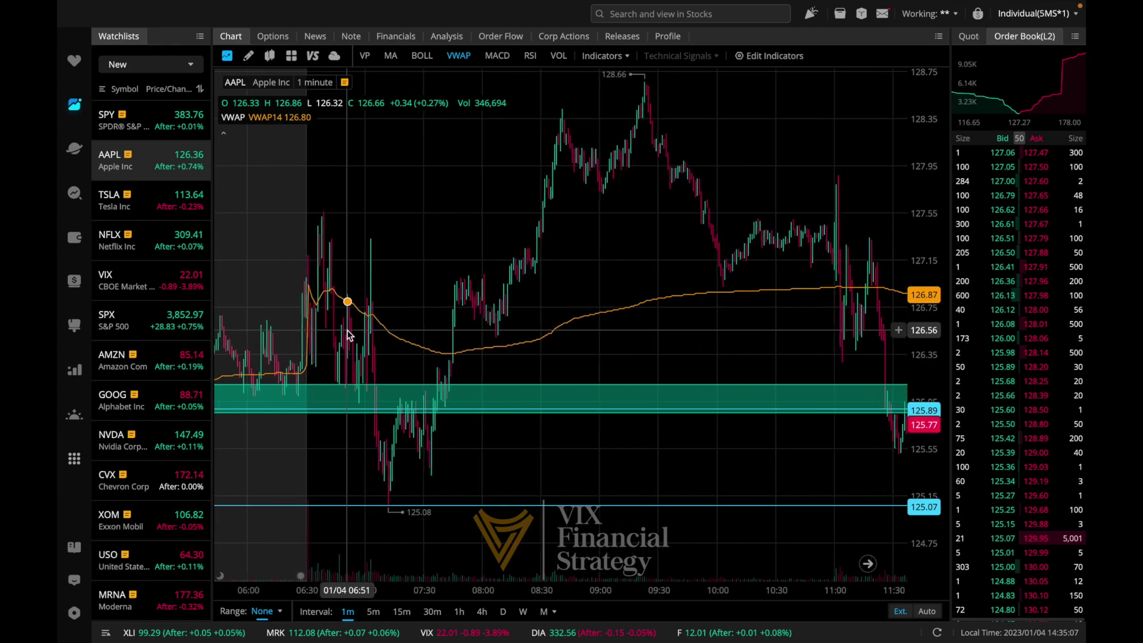
scroll(347, 331, "right", 2)
scroll(347, 330, "up", 1)
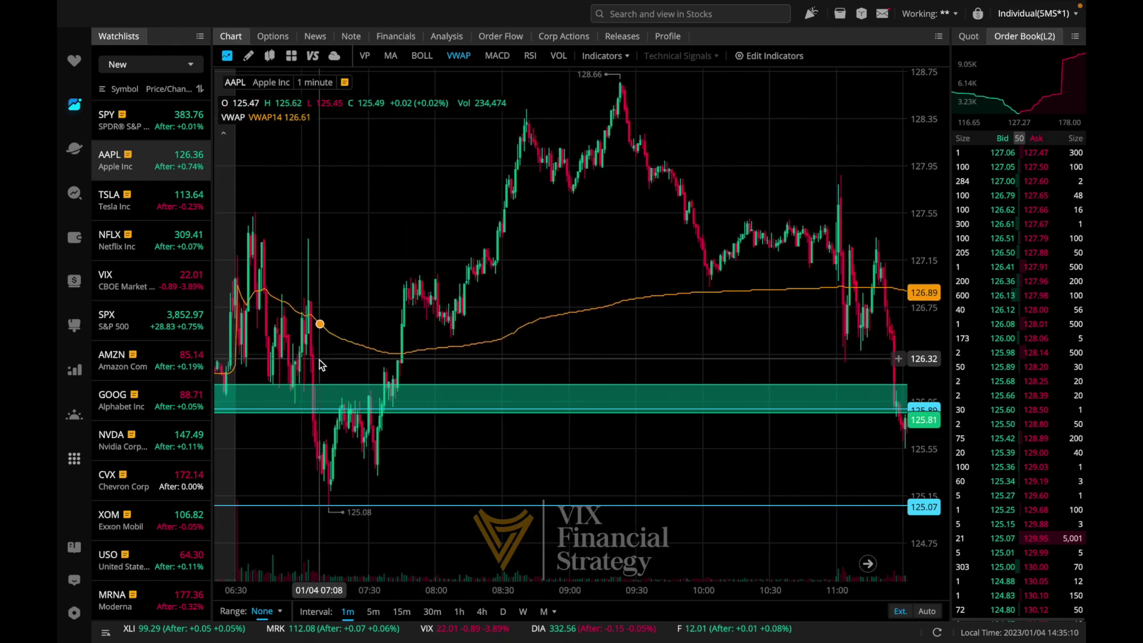
scroll(389, 344, "right", 1)
scroll(399, 333, "down", 2)
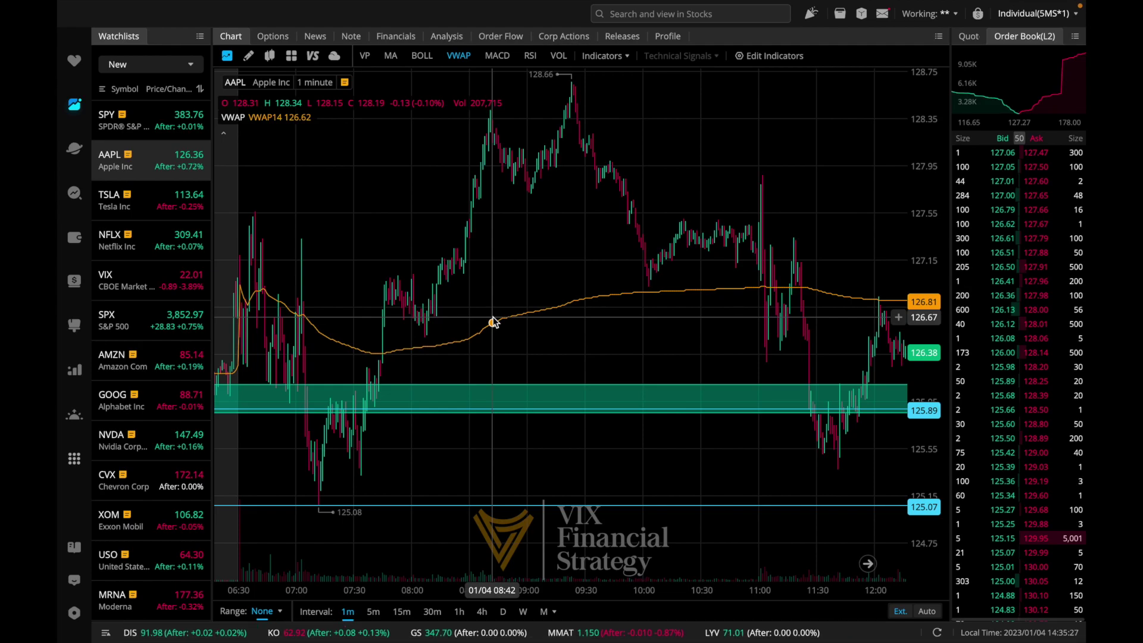
- Inspect AAPL's premarket candles and VWAP line leading into the 06:30 open
scroll(276, 256, "up", 5)
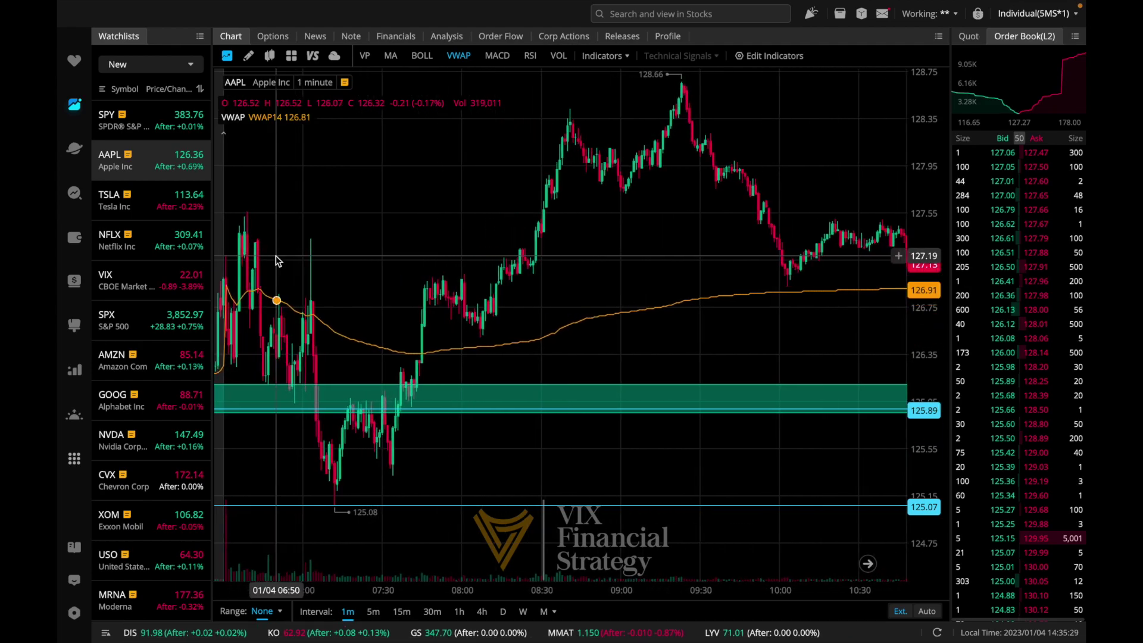
scroll(272, 291, "down", 8)
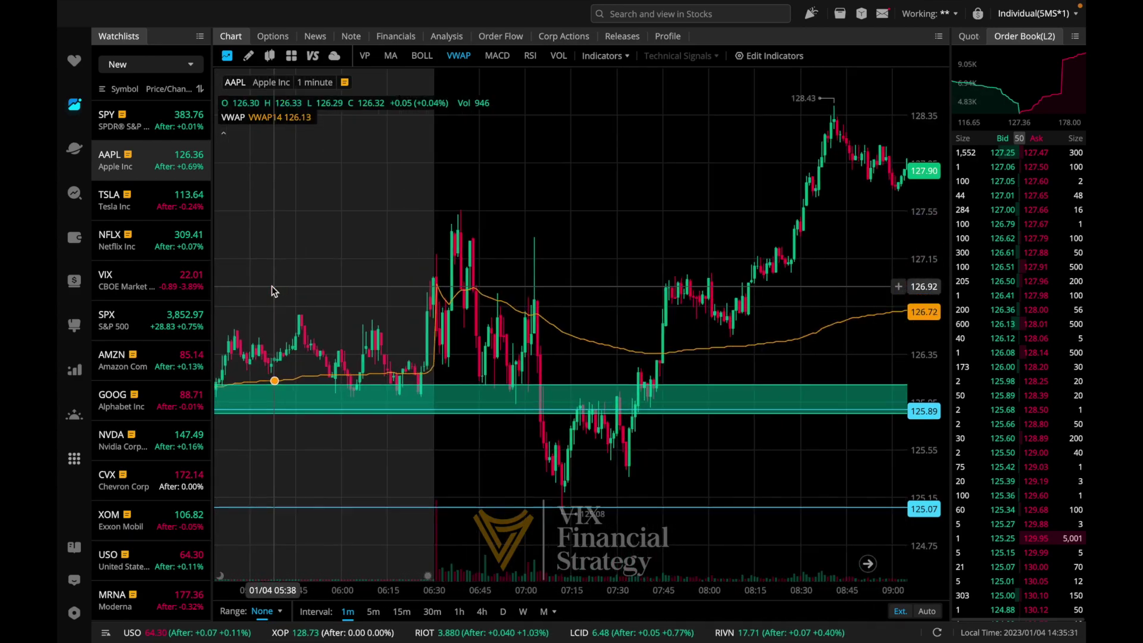
scroll(415, 252, "left", 5)
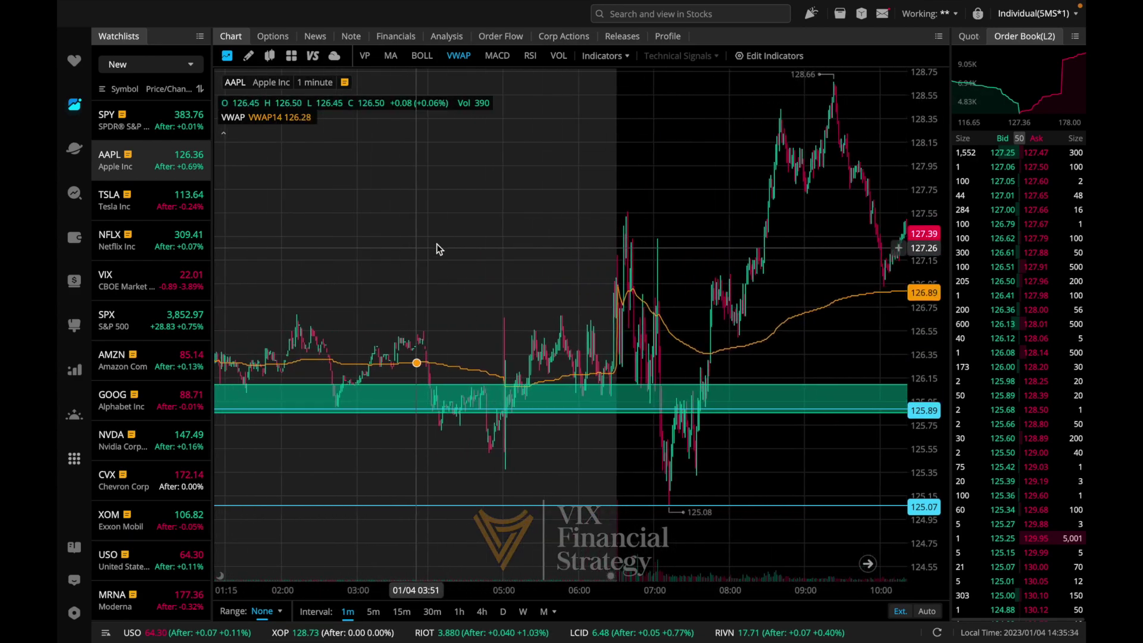
- Examine AAPL's January 4 premarket candles against VWAP, from the start of the day's data to the 06:30 open
scroll(615, 374, "up", 7)
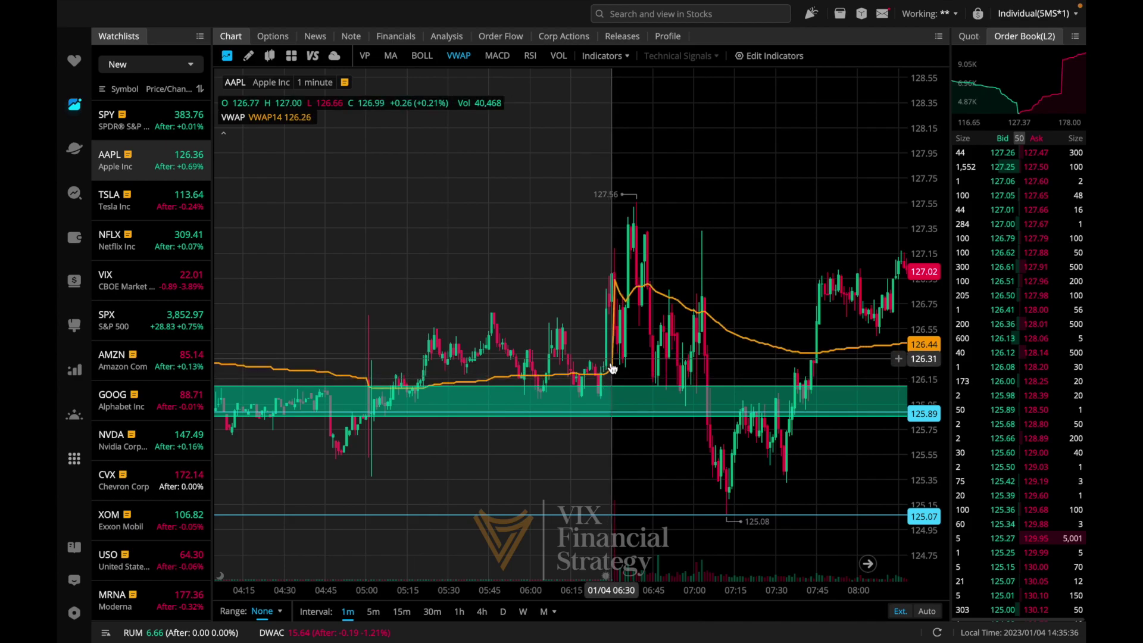
scroll(612, 368, "down", 6)
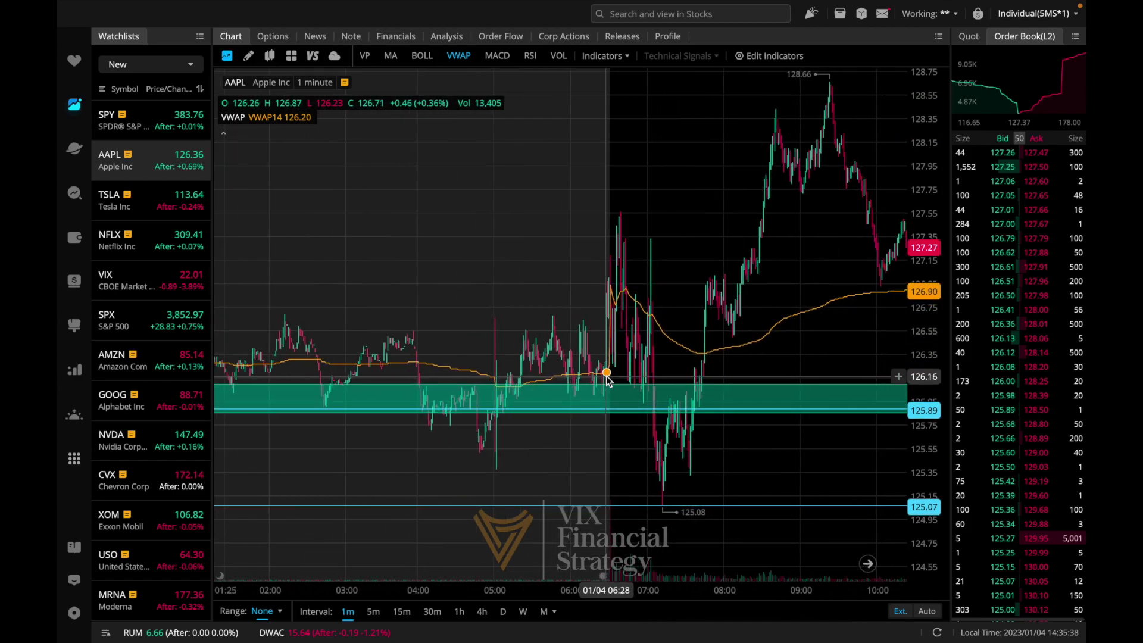
scroll(607, 379, "left", 4)
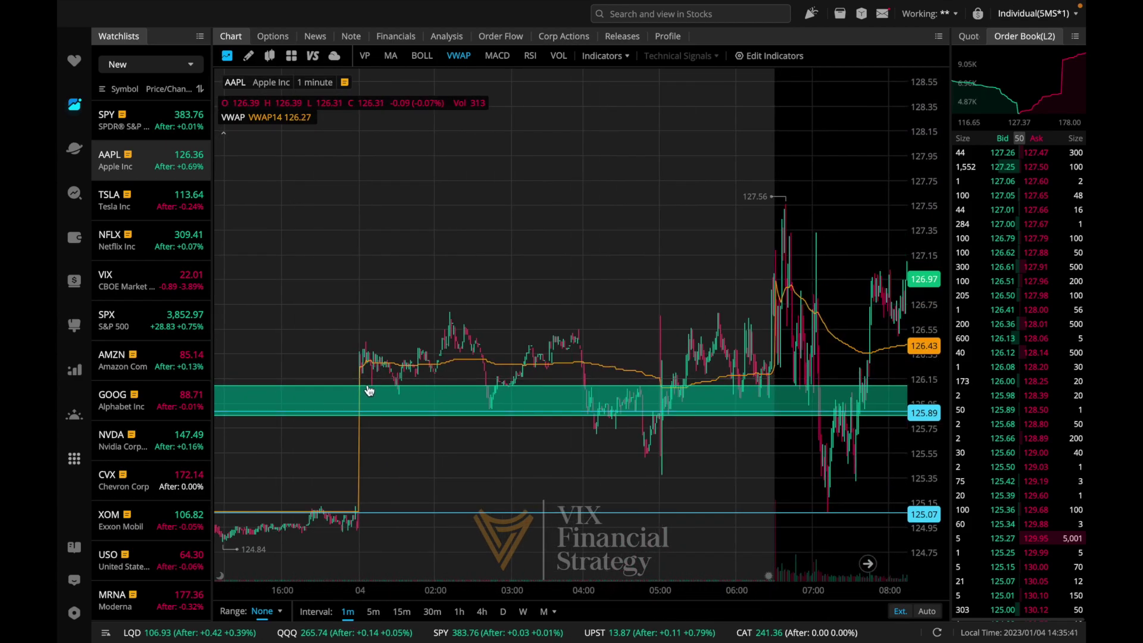
scroll(391, 367, "up", 2)
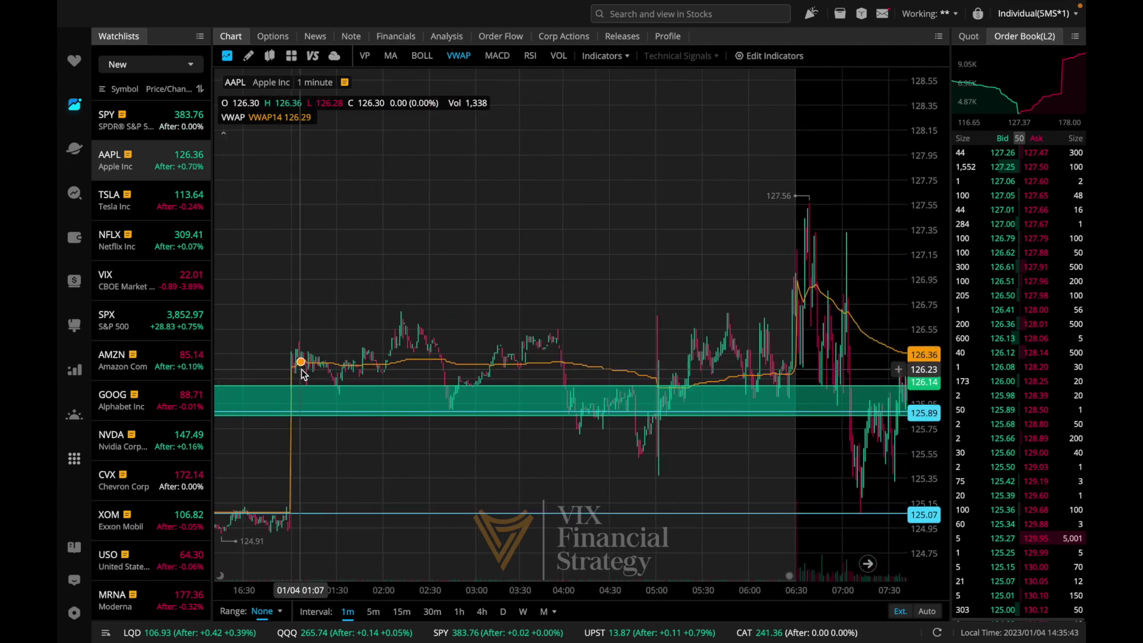
scroll(751, 419, "up", 3)
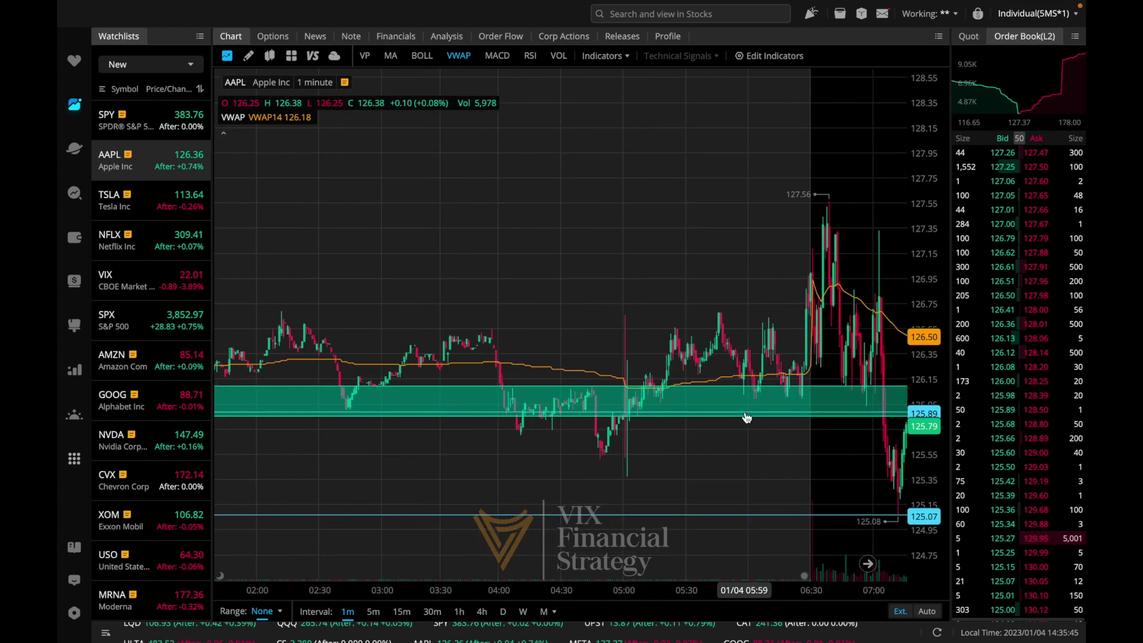
scroll(591, 387, "left", 4)
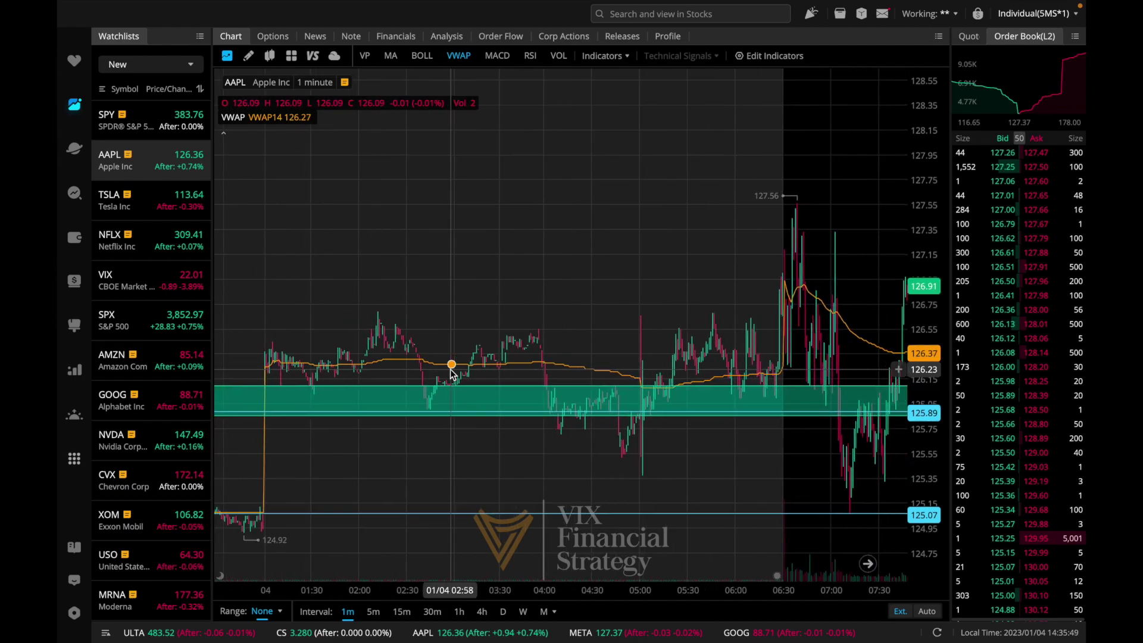
scroll(341, 379, "down", 3)
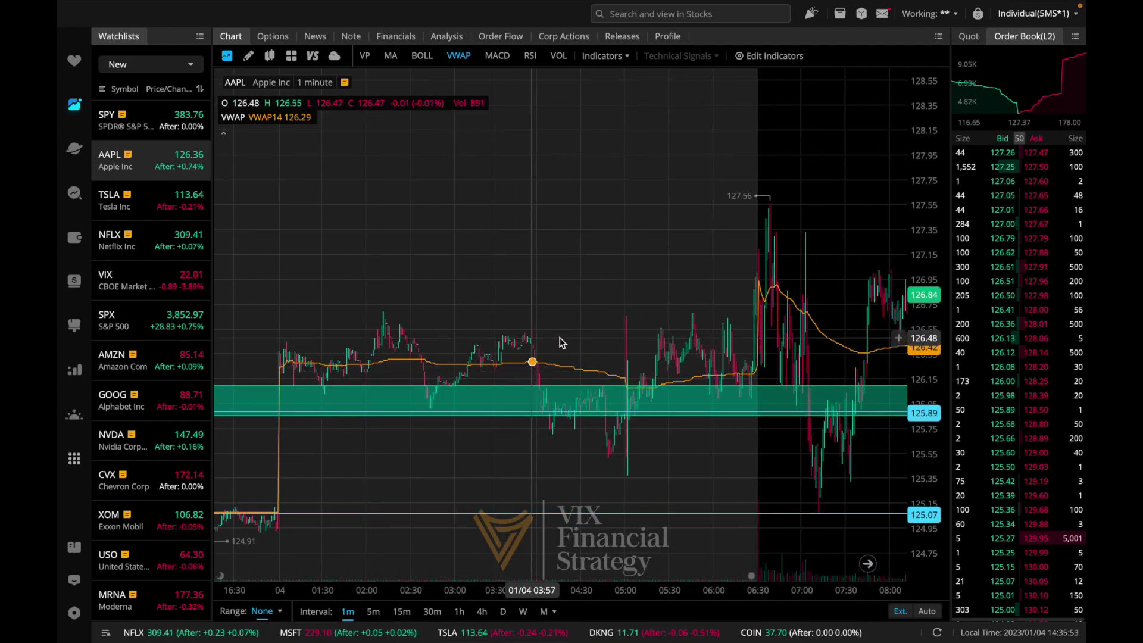
scroll(640, 306, "up", 3)
scroll(640, 306, "right", 5)
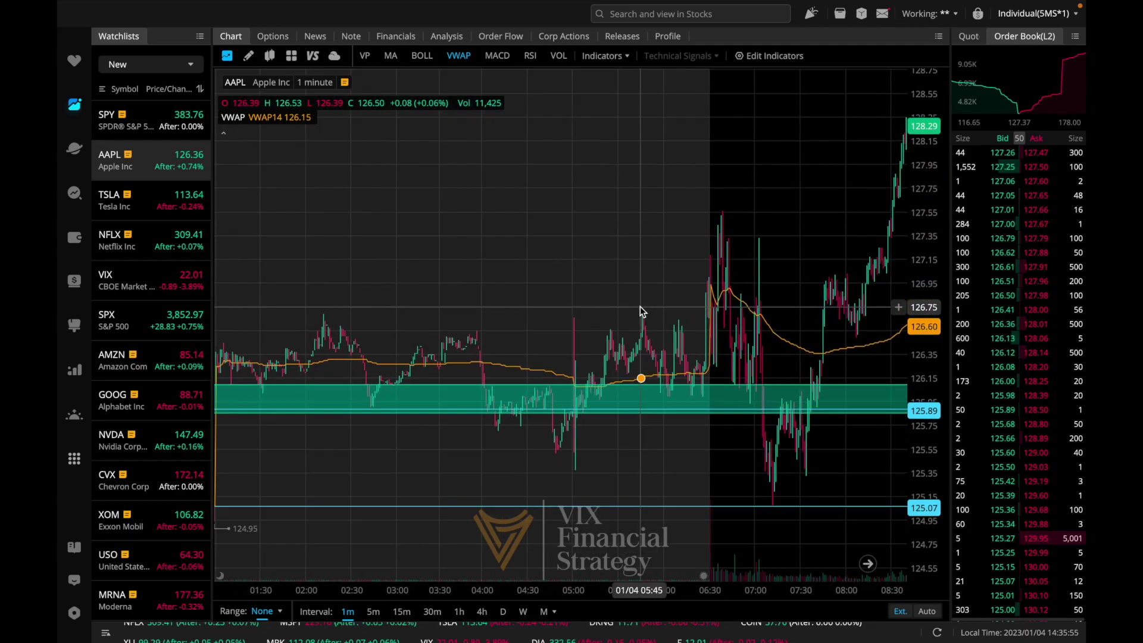
- Inspect AAPL's 06:31 to 06:33 one-minute candles, the VWAP line and the opening volume bar up close
scroll(535, 316, "left", 2)
scroll(452, 323, "up", 3)
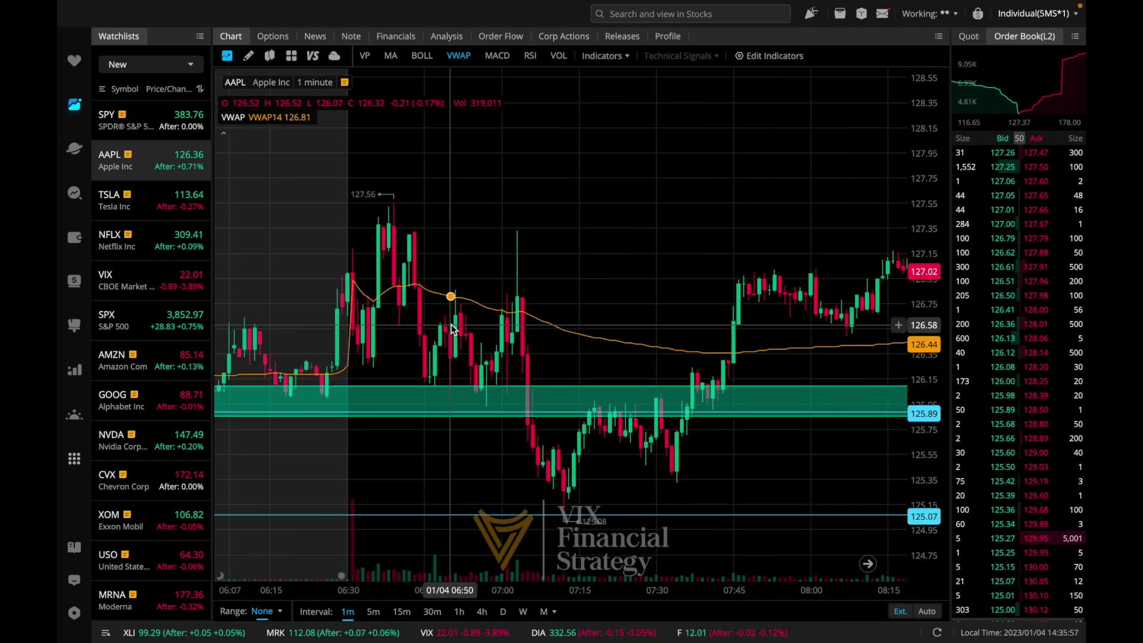
scroll(382, 348, "up", 5)
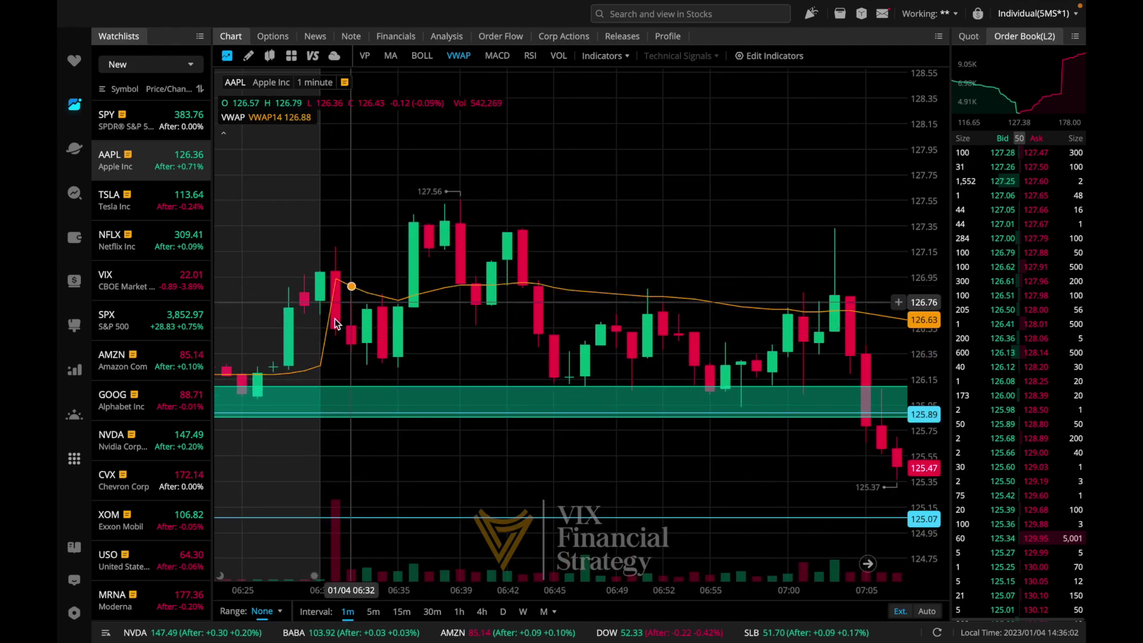
scroll(349, 310, "right", 1)
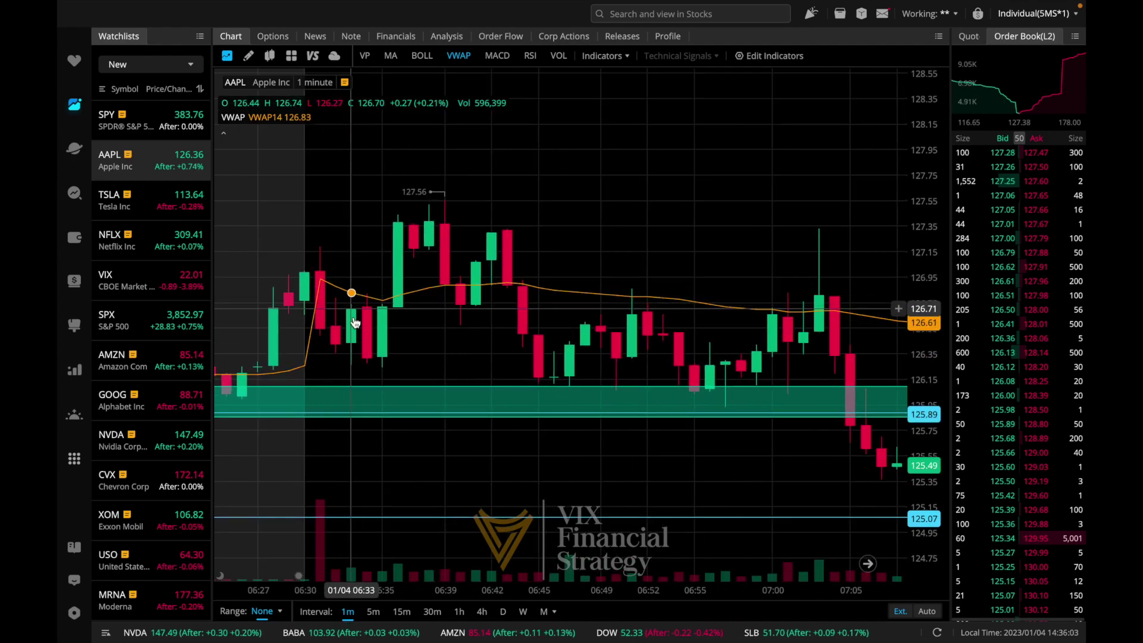
scroll(321, 297, "up", 3)
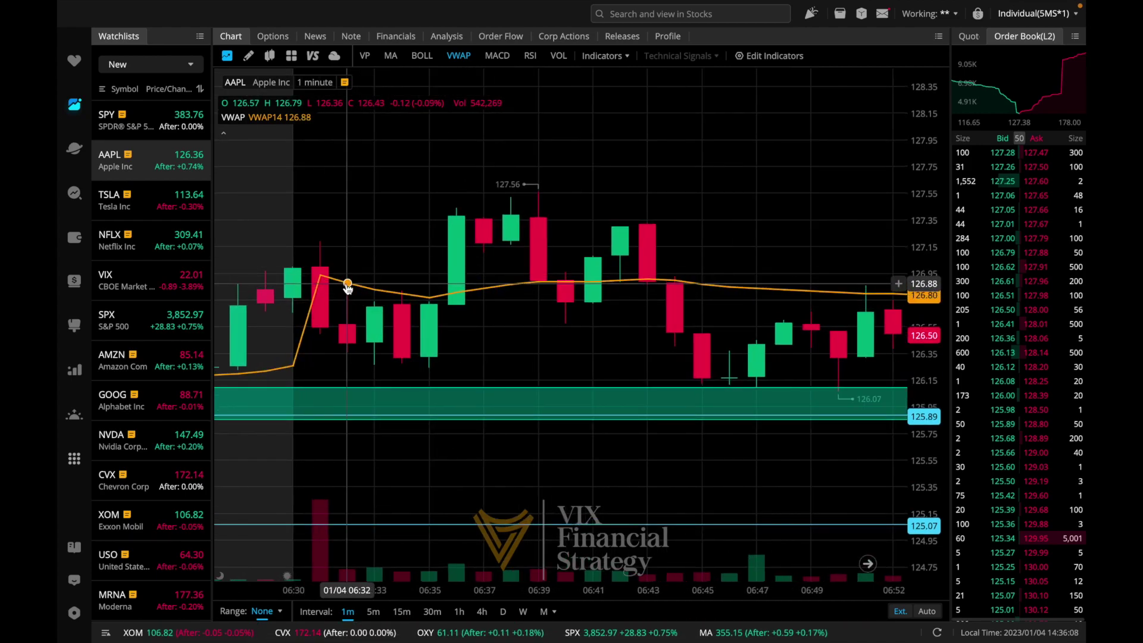
scroll(318, 381, "down", 3)
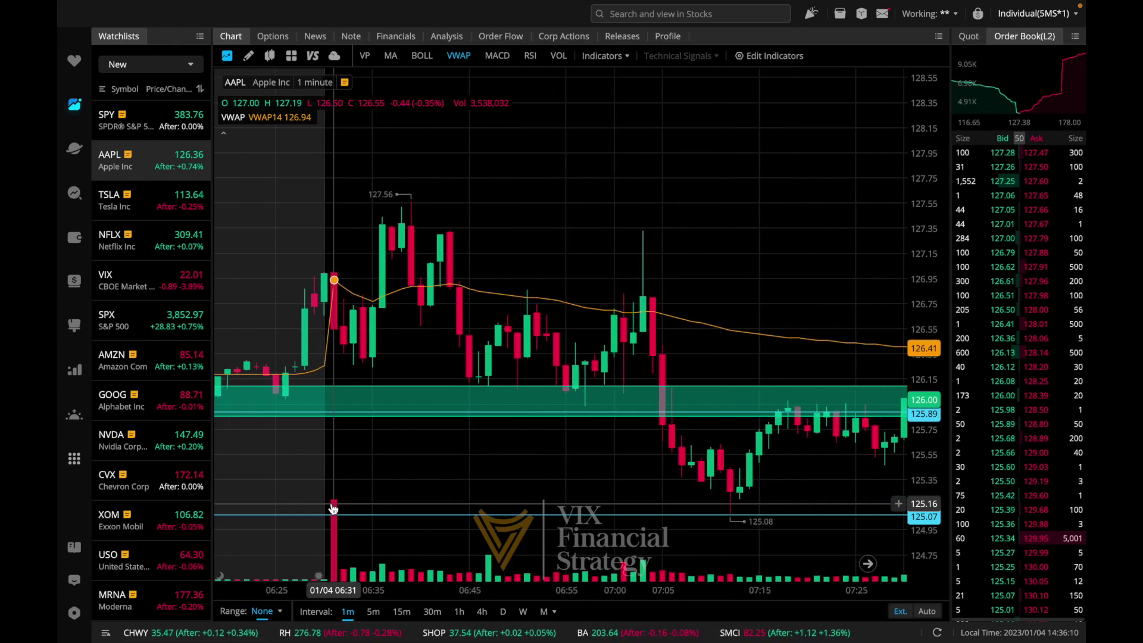
- Inspect how VWAP moves at AAPL's 13:00 close into the after-hours session on the one-minute chart
scroll(332, 507, "down", 8)
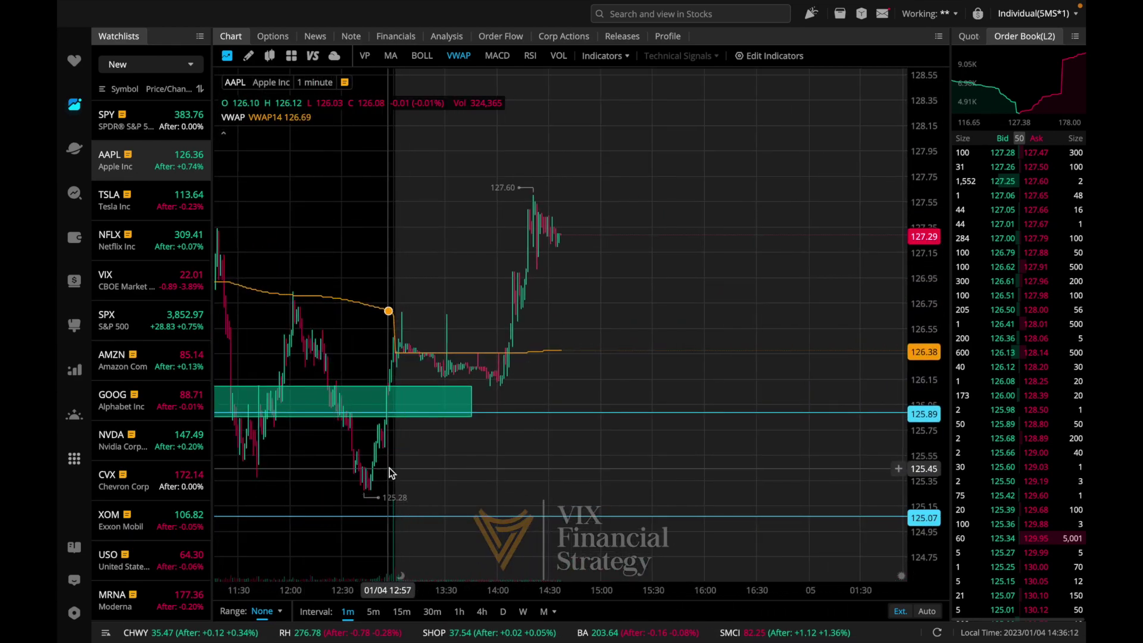
scroll(395, 476, "up", 6)
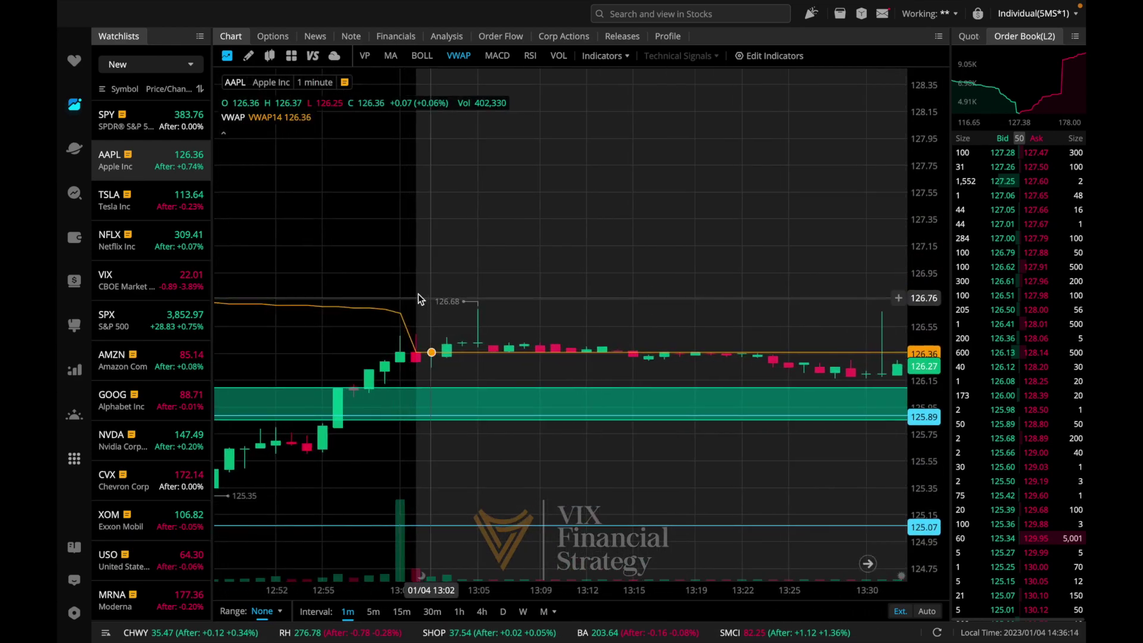
scroll(398, 339, "down", 8)
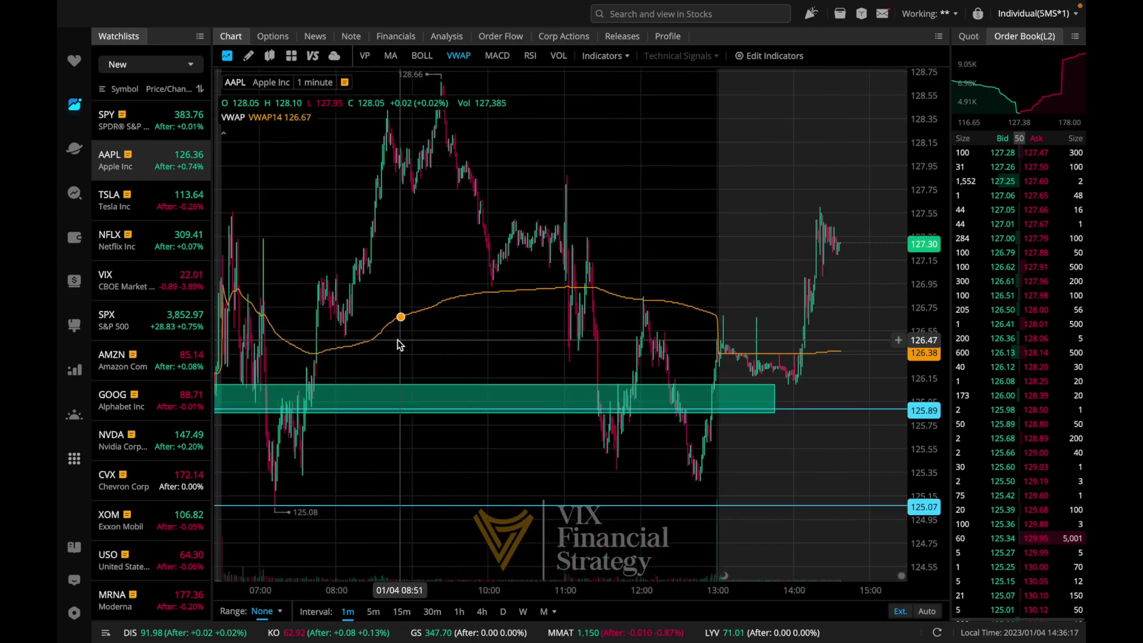
- Examine the position of AAPL's individual one-minute candles relative to VWAP in the first minutes after the 06:30 open
scroll(398, 340, "left", 4)
scroll(482, 231, "up", 8)
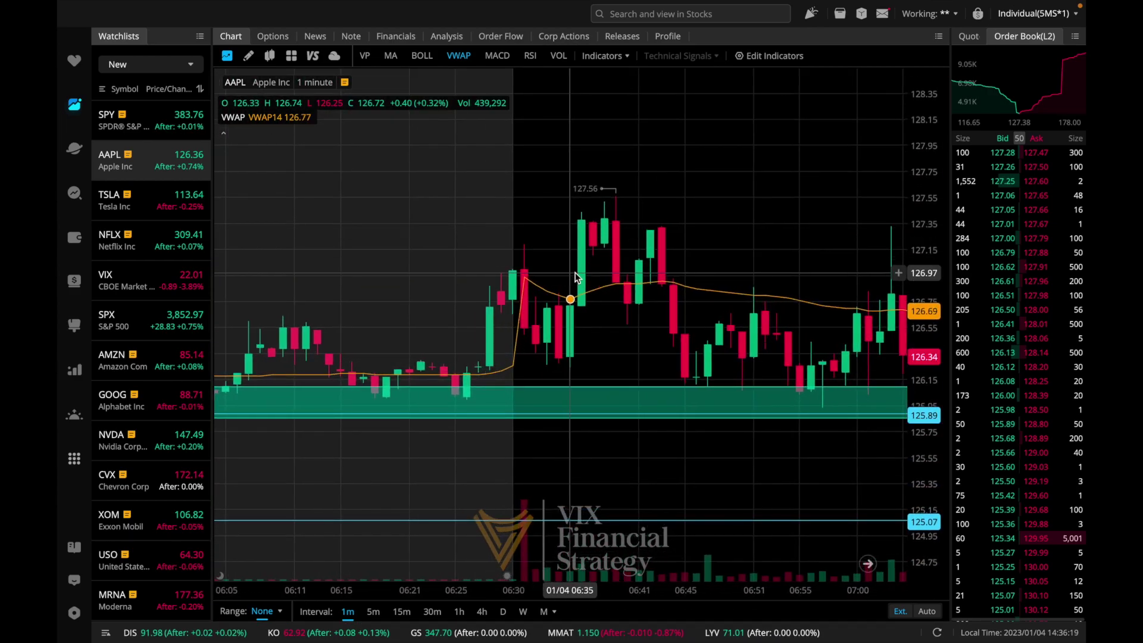
scroll(576, 277, "up", 3)
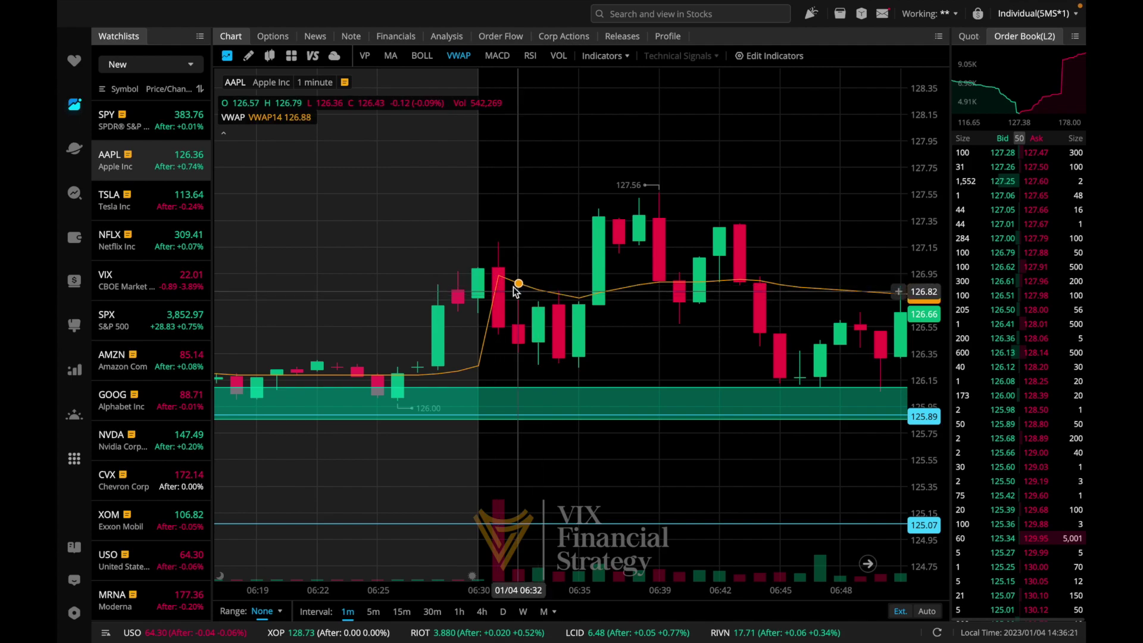
scroll(518, 316, "down", 2)
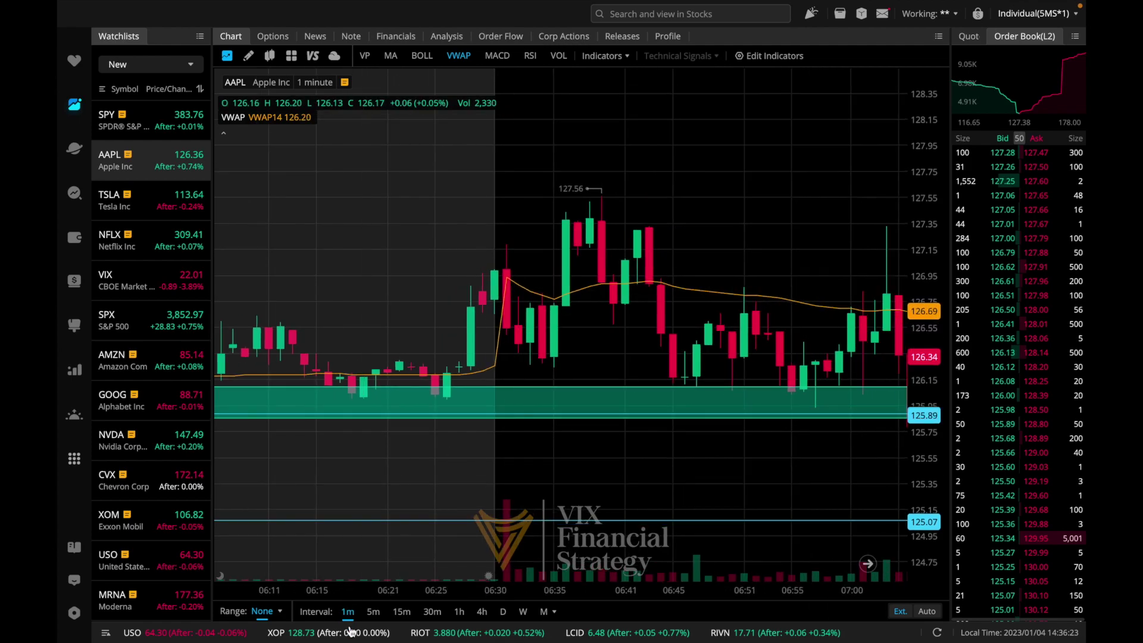
scroll(506, 301, "up", 4)
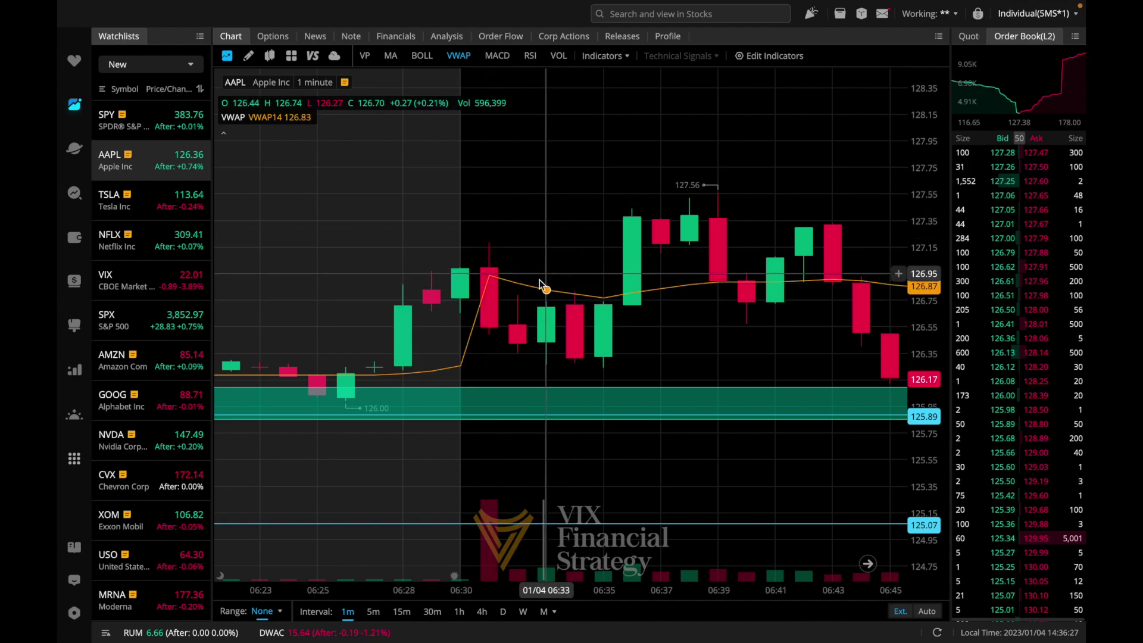
scroll(525, 312, "down", 3)
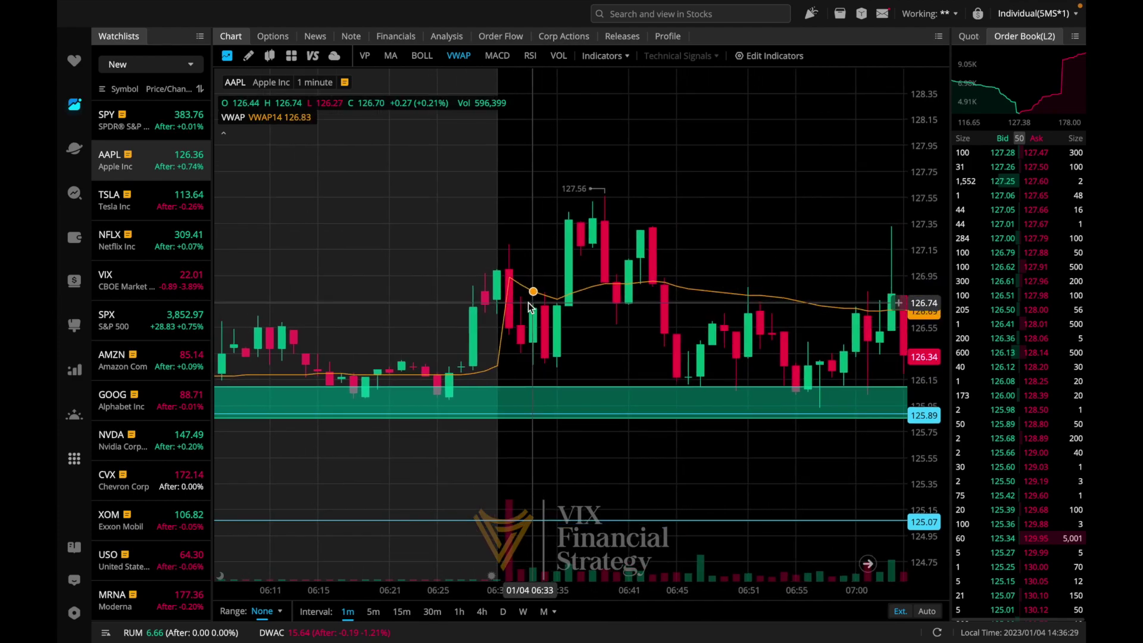
scroll(530, 307, "down", 2)
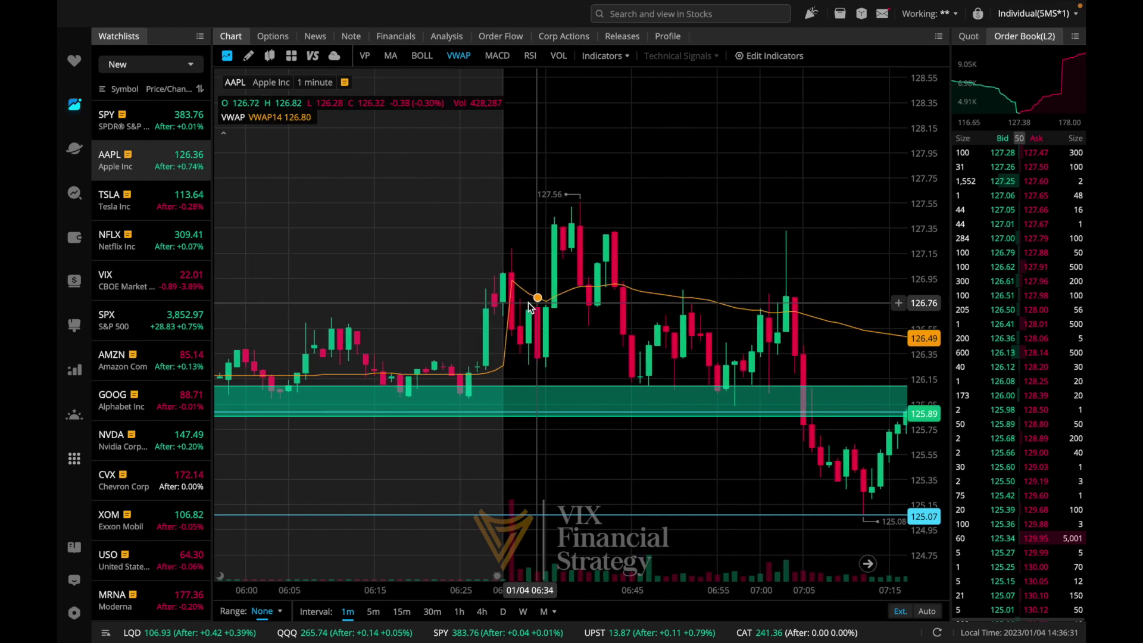
scroll(546, 311, "up", 4)
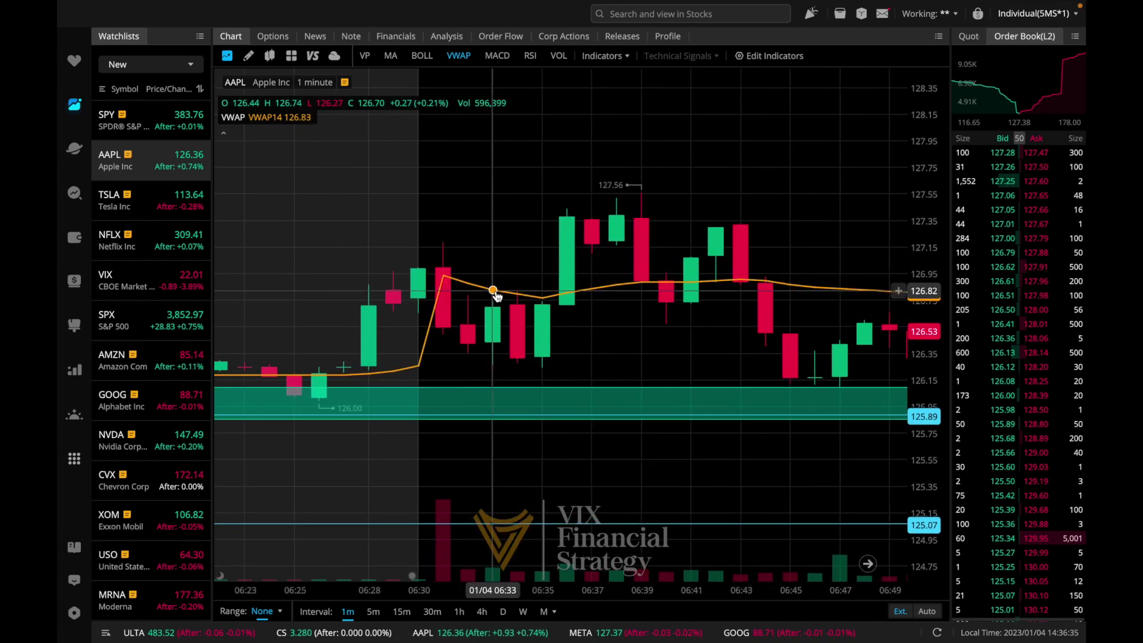
scroll(509, 484, "down", 2)
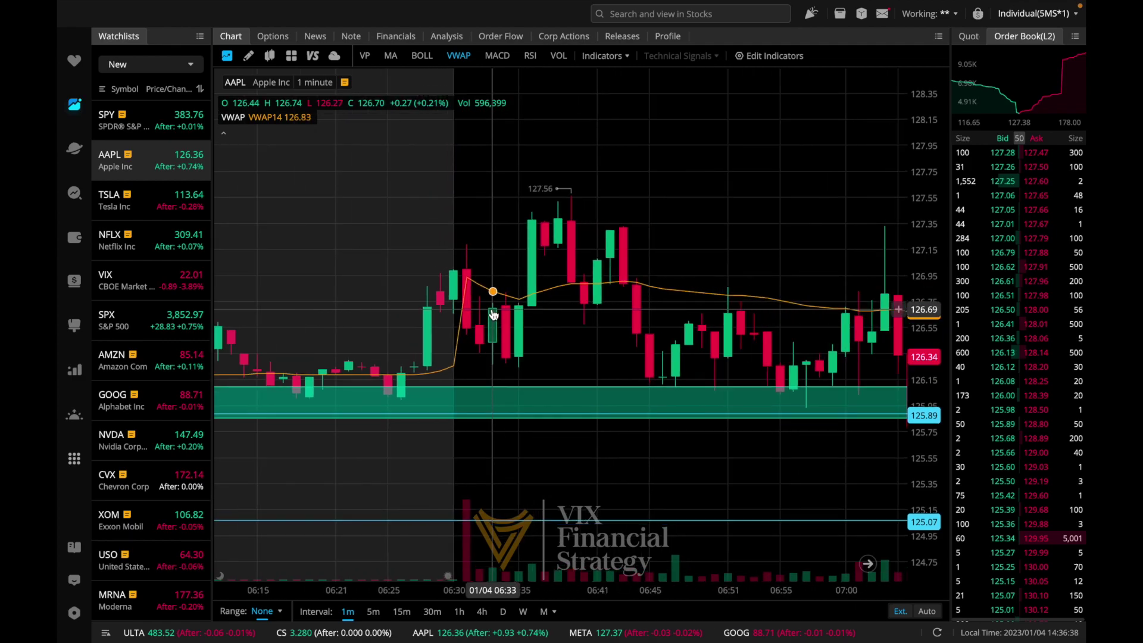
- Examine AAPL's full regular session against VWAP, from the 125.08 low through the 128.66 high to the 13:00 close
scroll(493, 314, "down", 5)
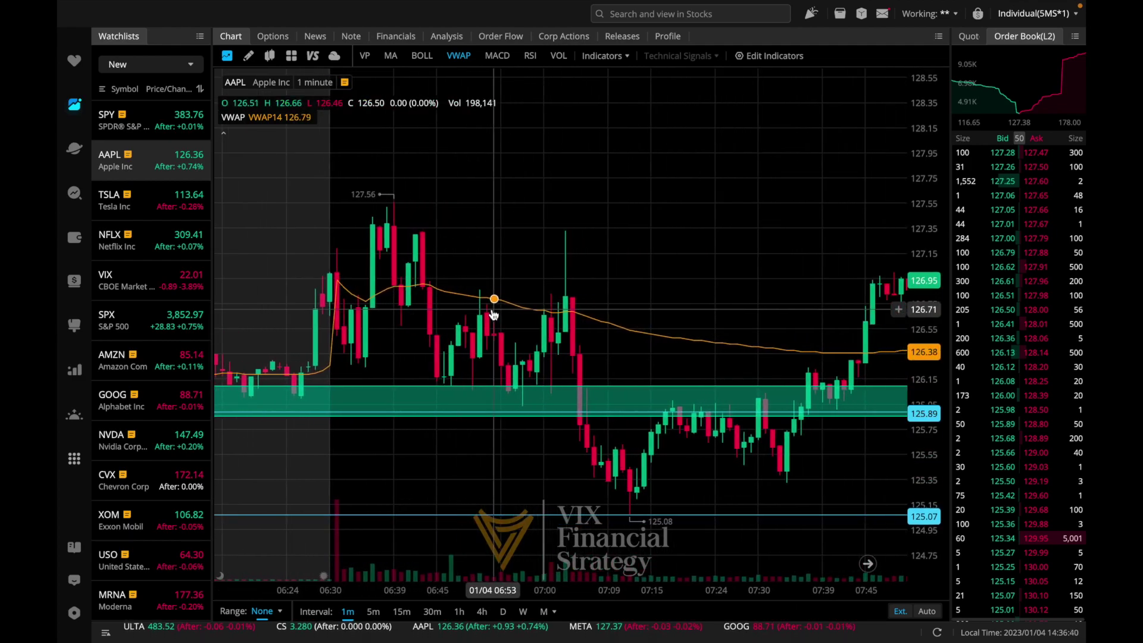
scroll(494, 314, "down", 3)
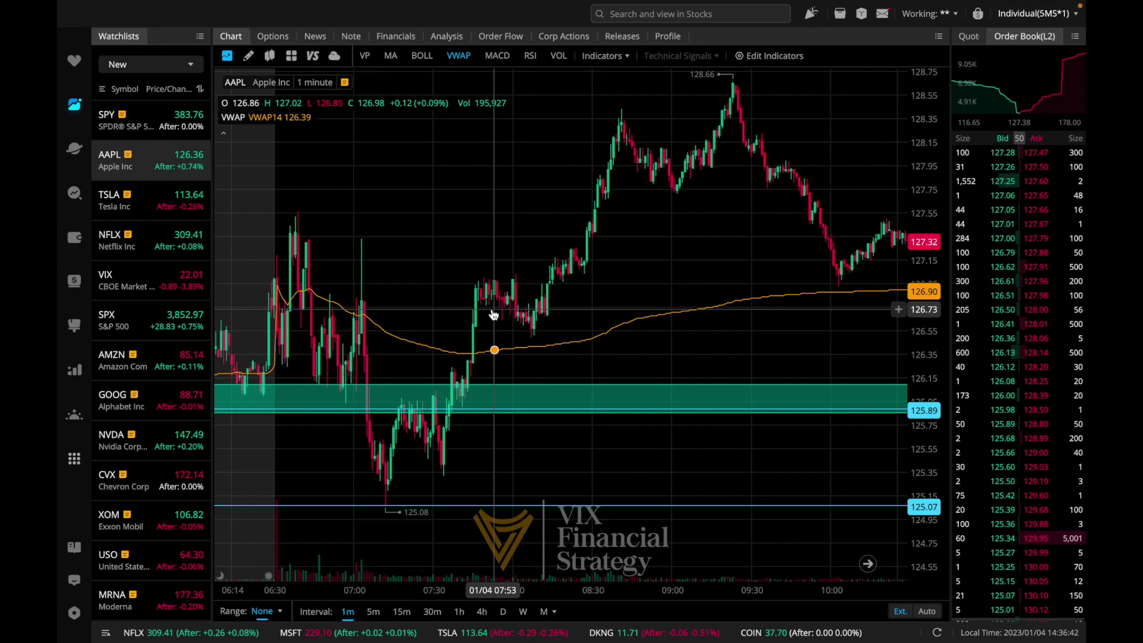
scroll(494, 315, "down", 2)
scroll(494, 314, "right", 2)
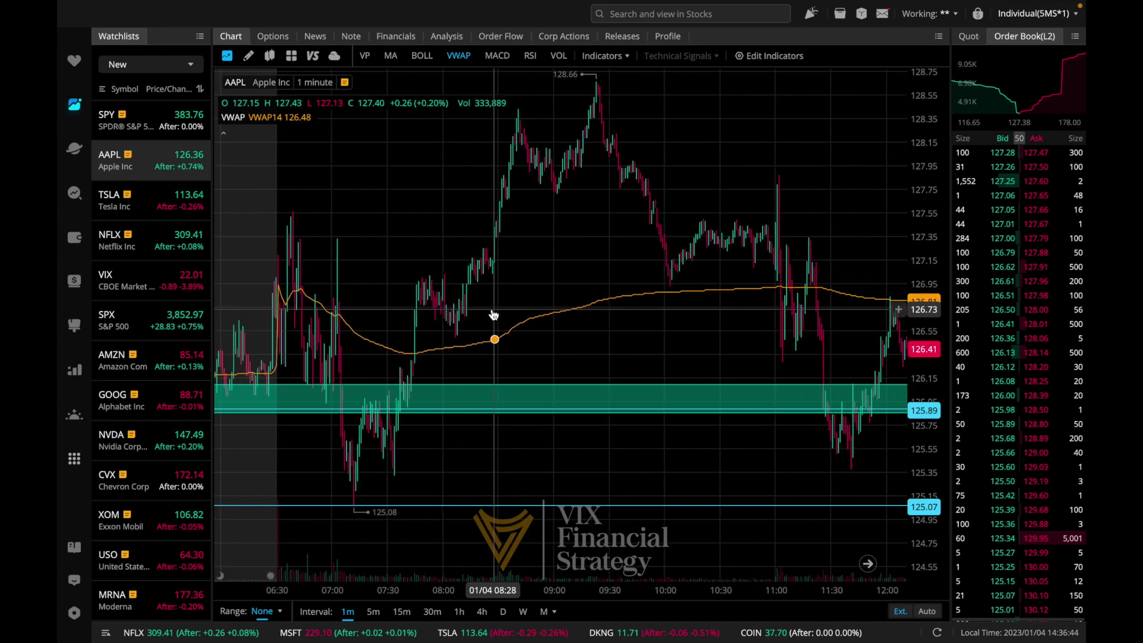
scroll(493, 315, "up", 3)
scroll(275, 308, "left", 2)
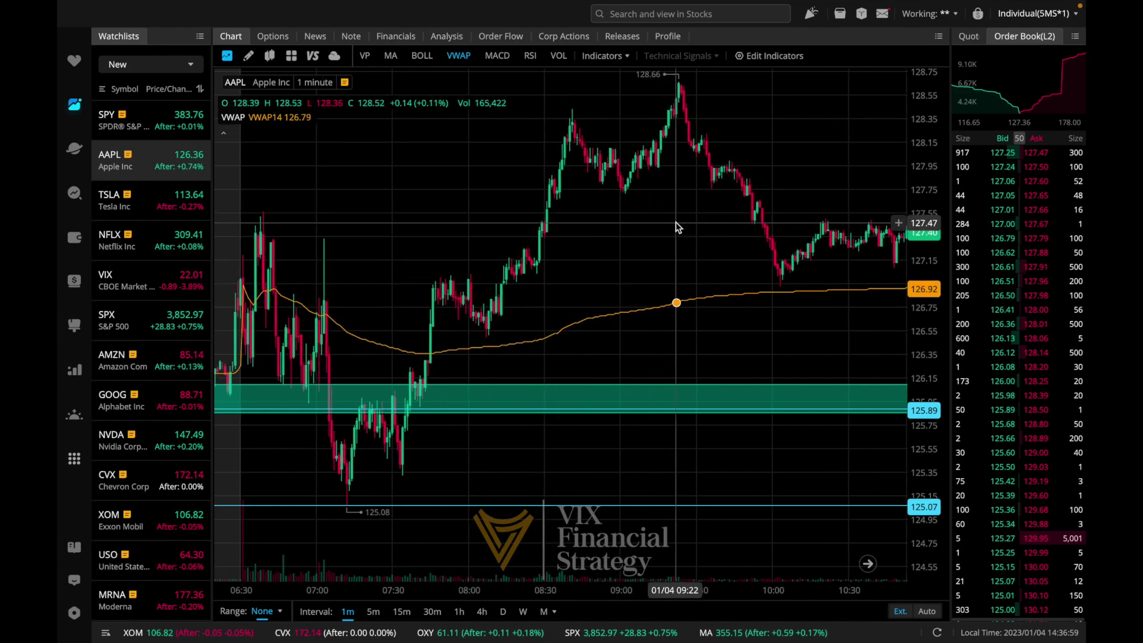
scroll(676, 223, "down", 5)
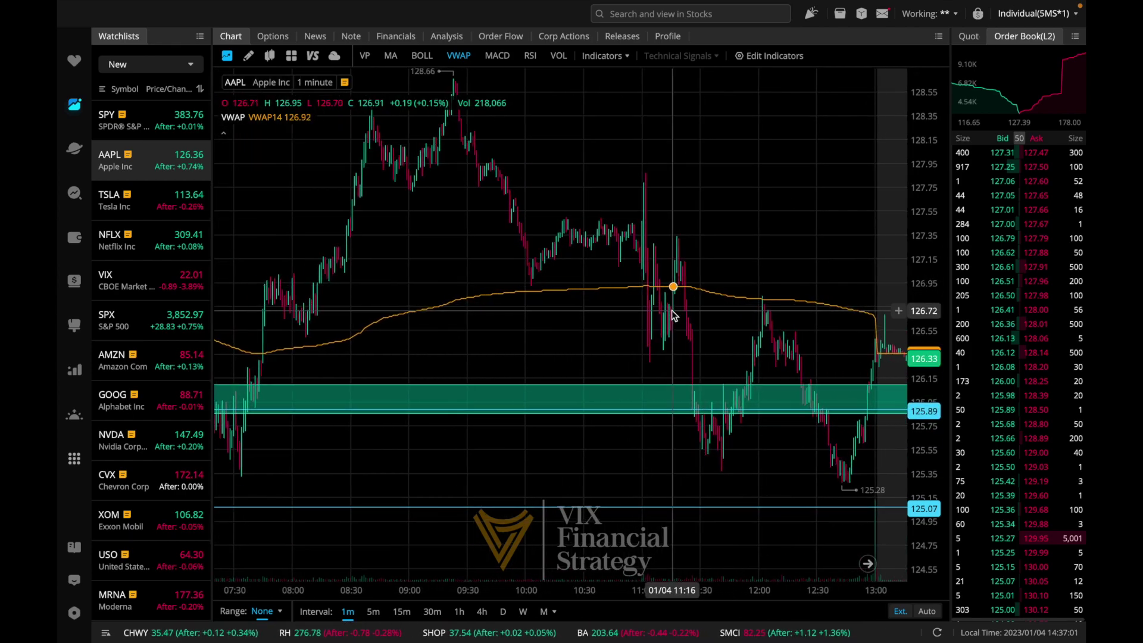
scroll(671, 310, "up", 3)
scroll(671, 310, "right", 2)
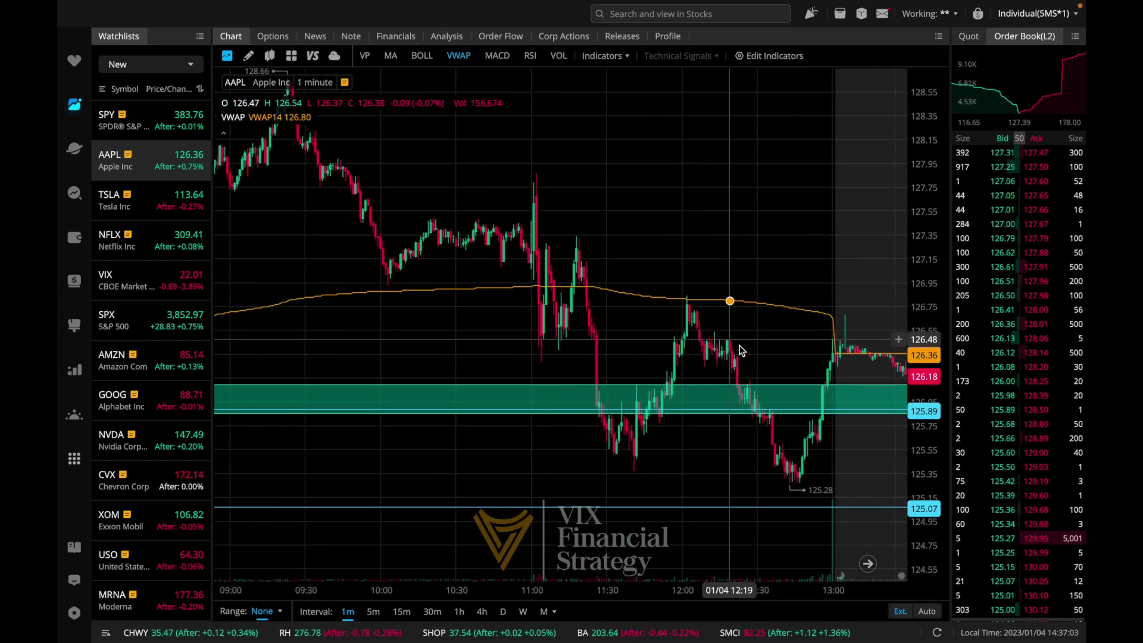
- Review AAPL's one-minute candles and VWAP around the 06:30 open, including the 127.56 high and 125.08 low
scroll(751, 351, "left", 10)
scroll(714, 344, "up", 3)
scroll(598, 342, "up", 3)
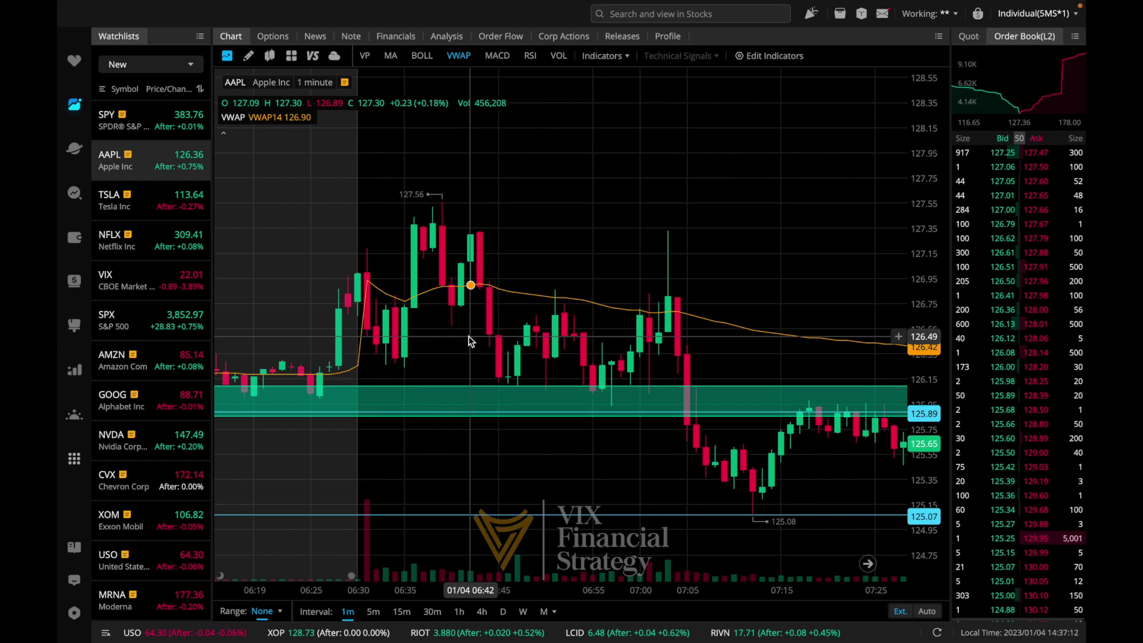
scroll(469, 336, "down", 5)
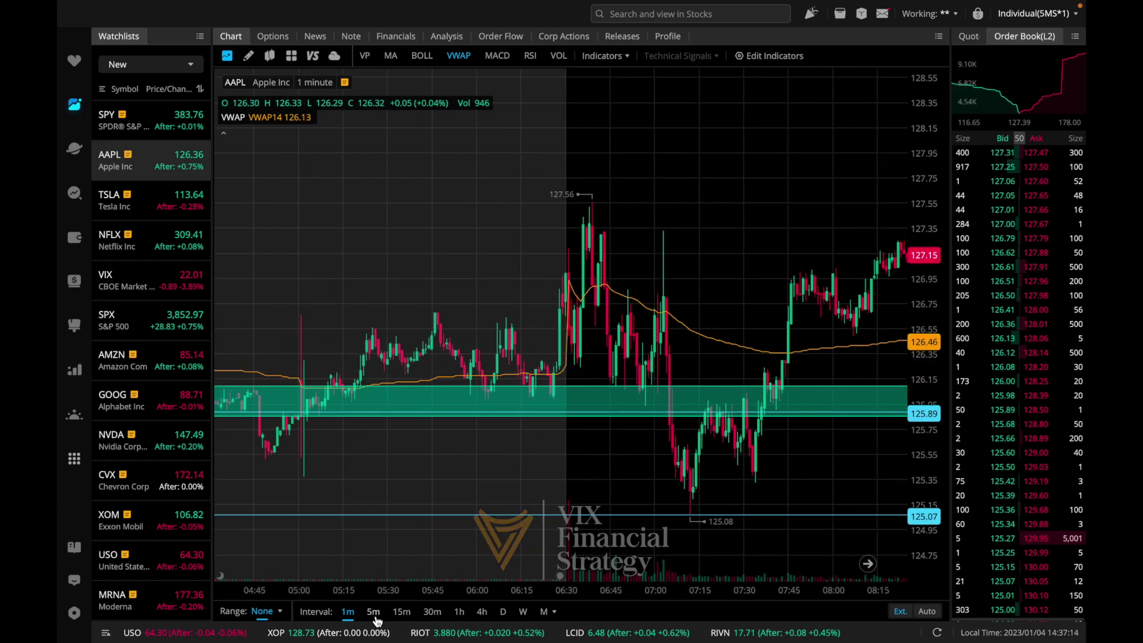
- Switch the AAPL chart to the five-minute interval with automatic price scaling and bring the 06:30 open and 125.08 low into view
left_click(373, 612)
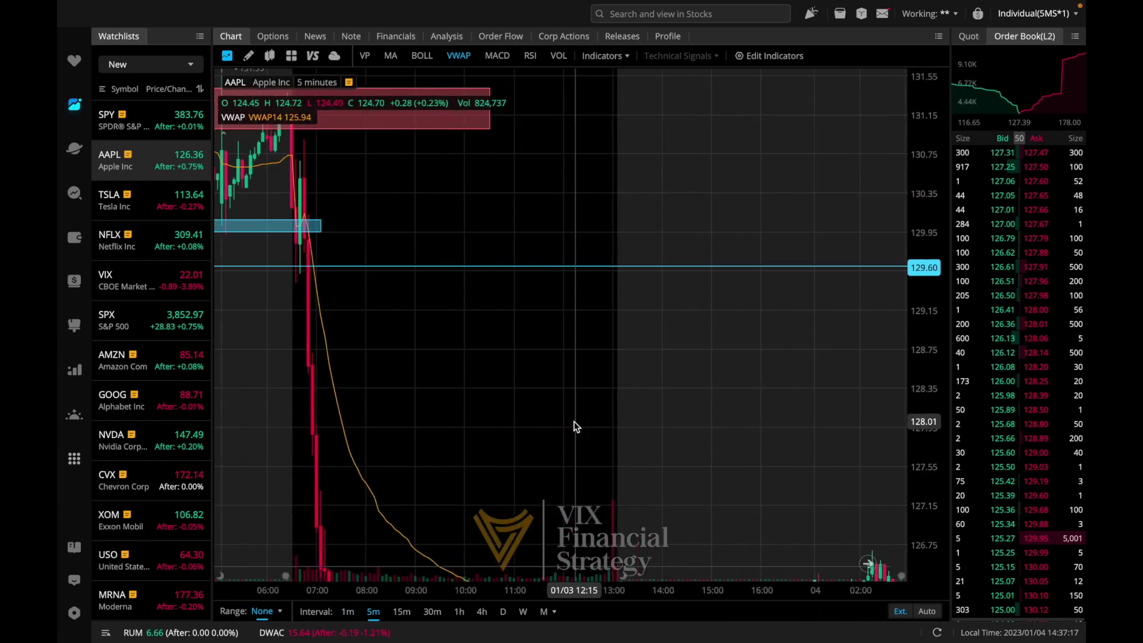
left_click(938, 614)
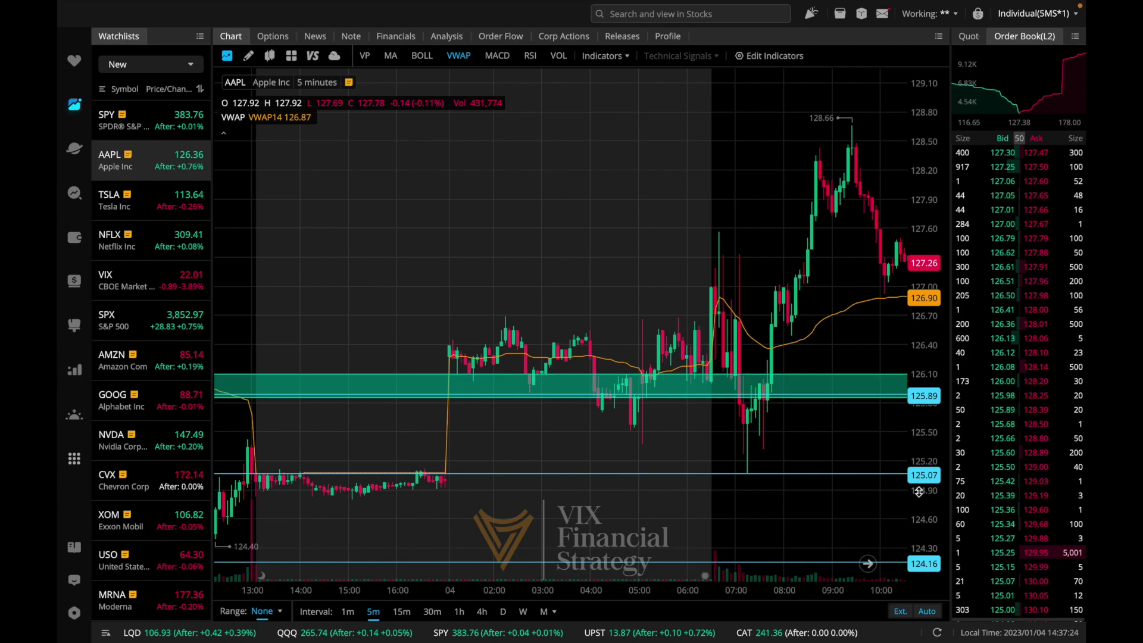
scroll(704, 523, "up", 3)
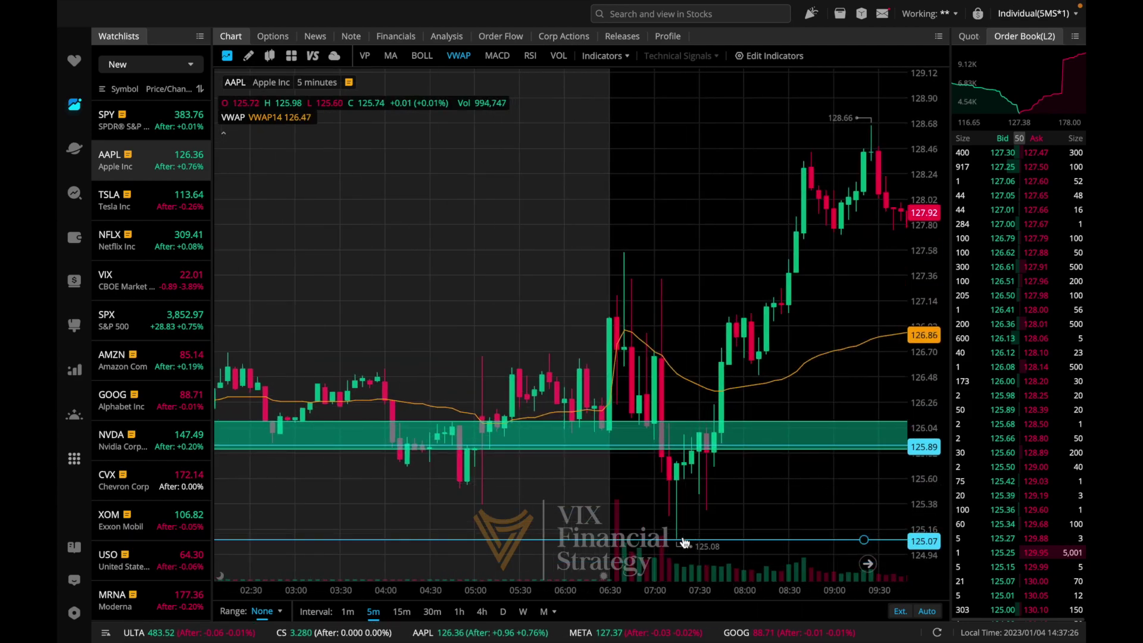
- Examine AAPL's five-minute candles against VWAP on 01/04, from the 06:30 open through the 125.08 low to the 128.66 high
scroll(678, 546, "down", 5)
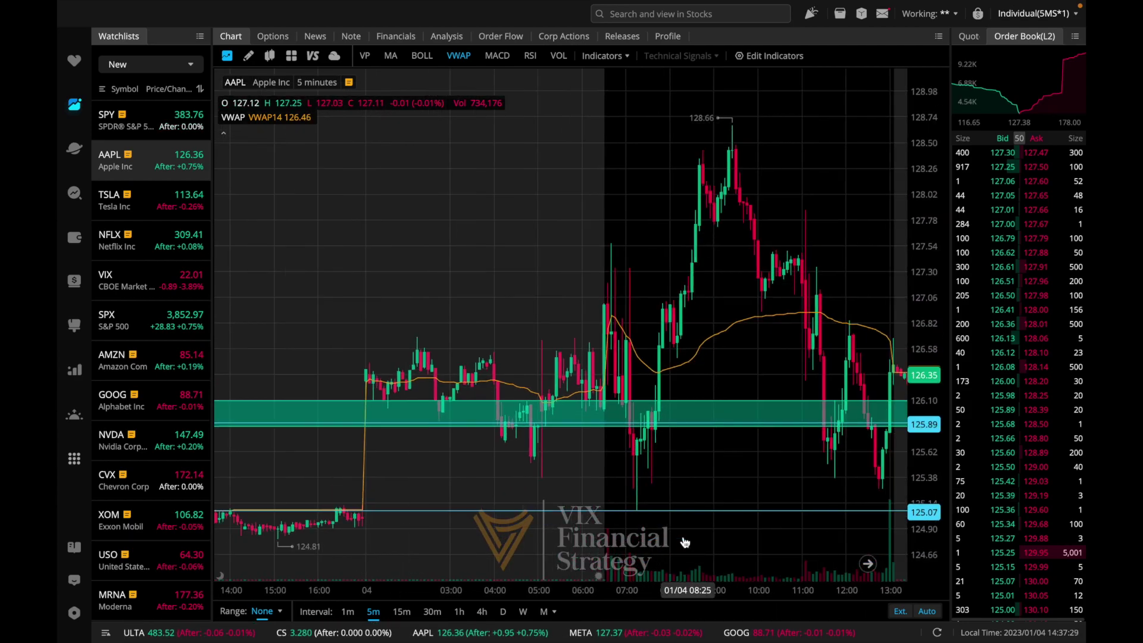
scroll(685, 542, "down", 4)
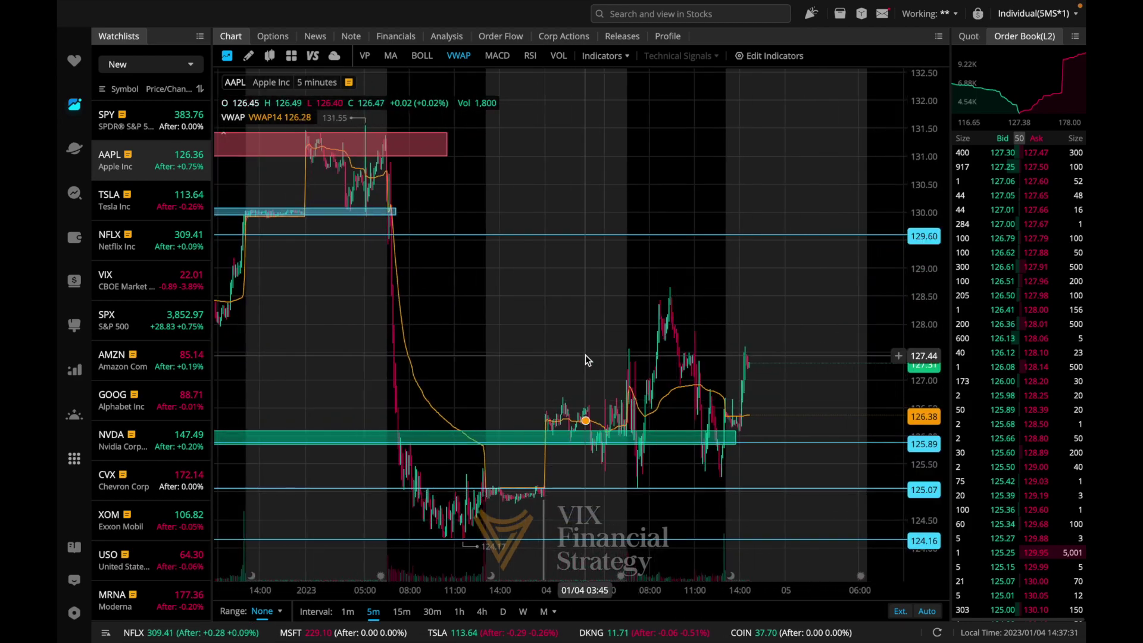
scroll(650, 448, "up", 5)
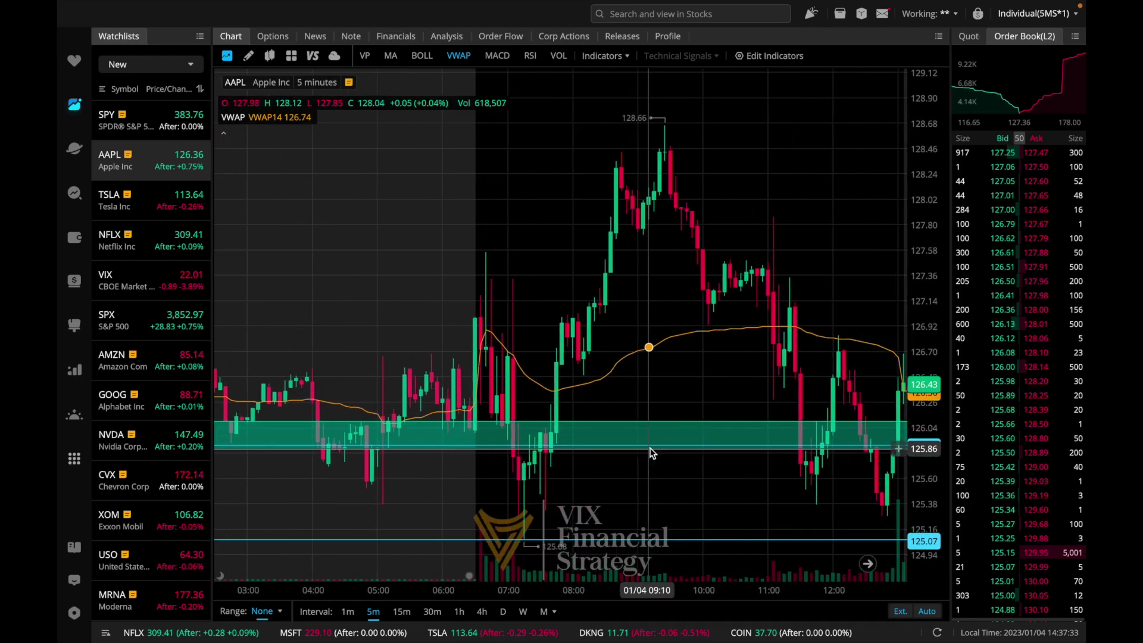
scroll(650, 447, "up", 2)
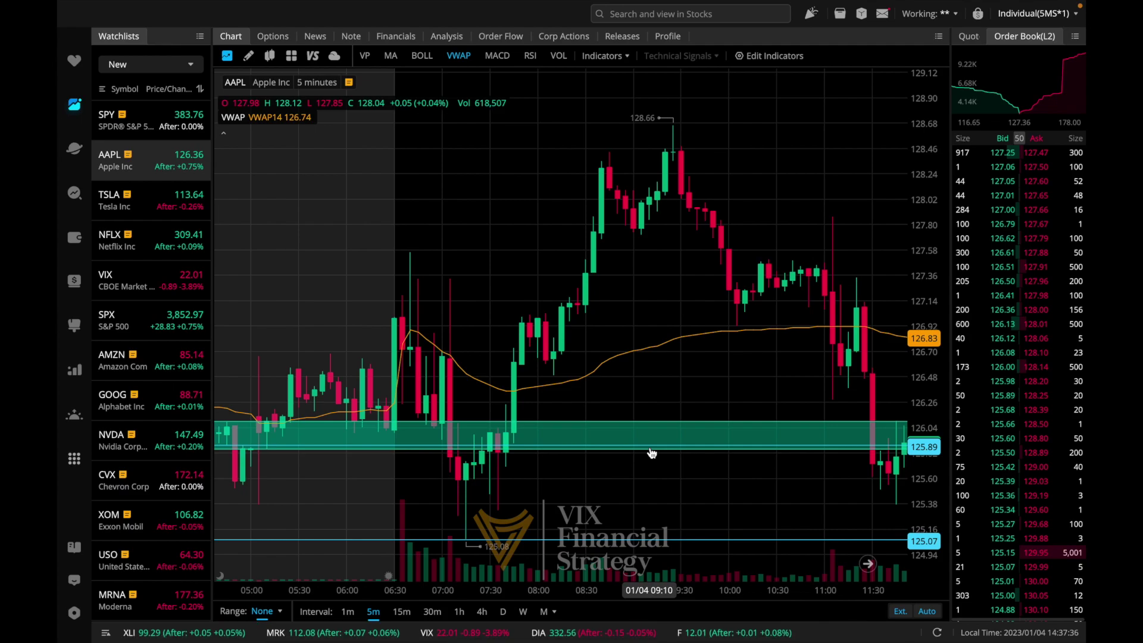
scroll(652, 454, "up", 2)
scroll(652, 454, "up", 2)
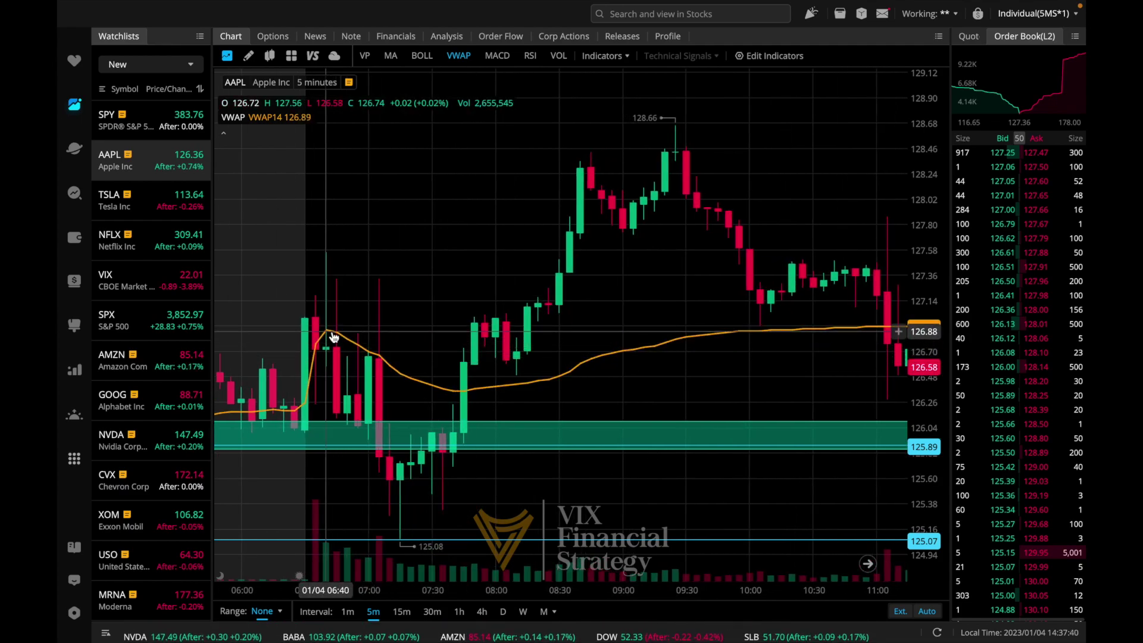
scroll(336, 342, "up", 3)
- Switch the AAPL chart to the one-minute interval and bring the 01/04 06:30 open and 127.56 high into view
left_click(349, 611)
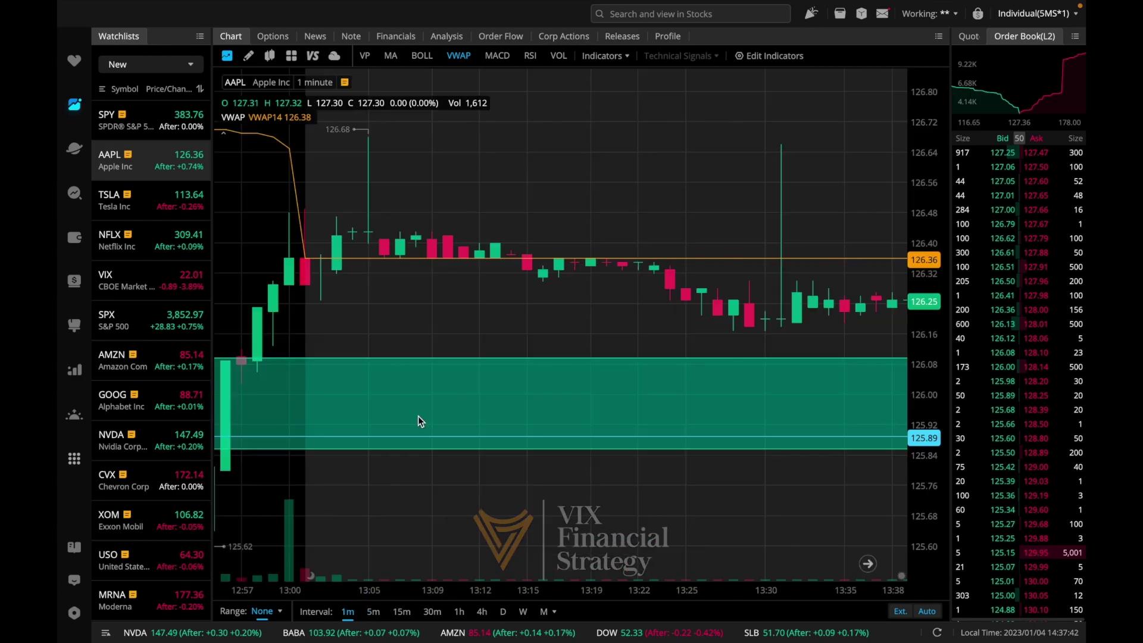
scroll(418, 416, "left", 3)
scroll(417, 415, "down", 3)
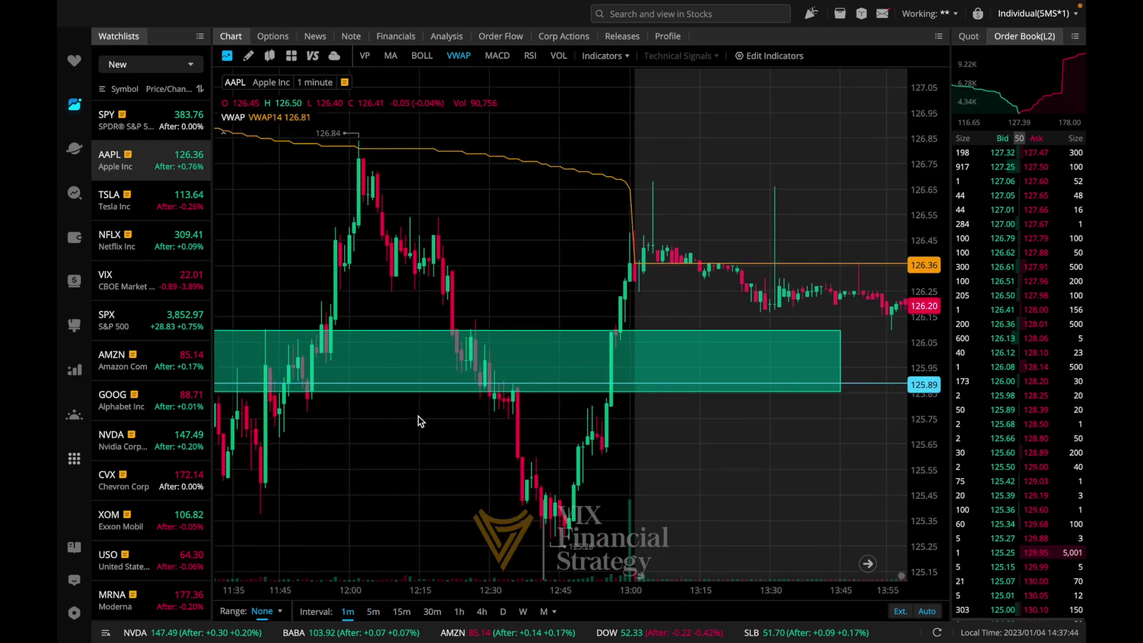
scroll(418, 416, "left", 8)
scroll(418, 417, "left", 10)
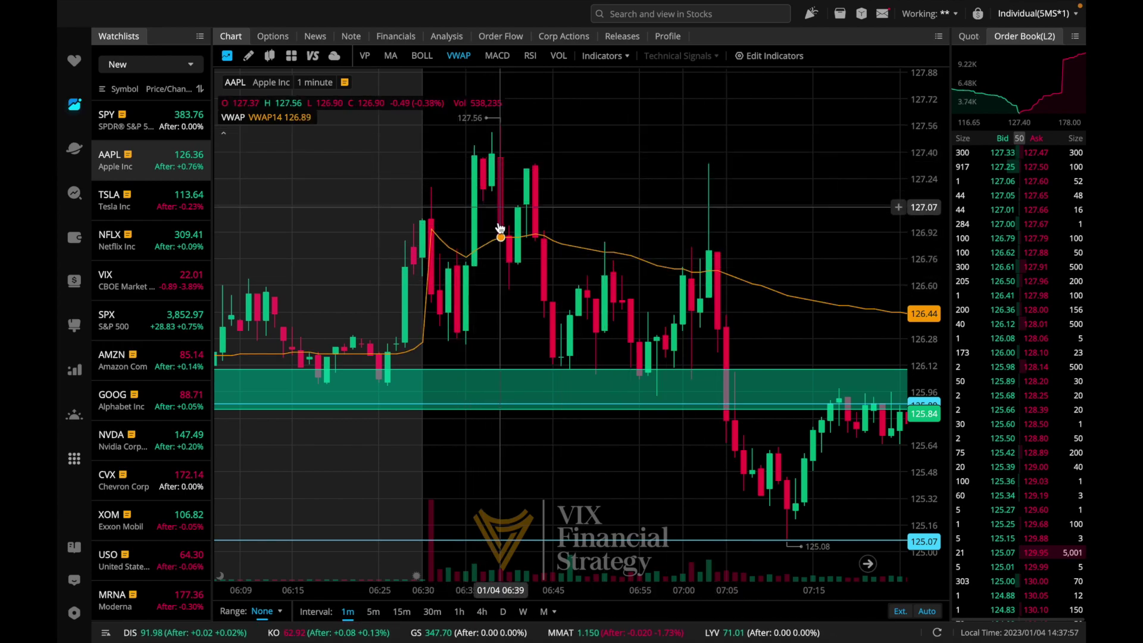
- Examine the one-minute candles against VWAP from the 127.56 high through the 125.08 low and the rise after 07:30
scroll(555, 288, "down", 5)
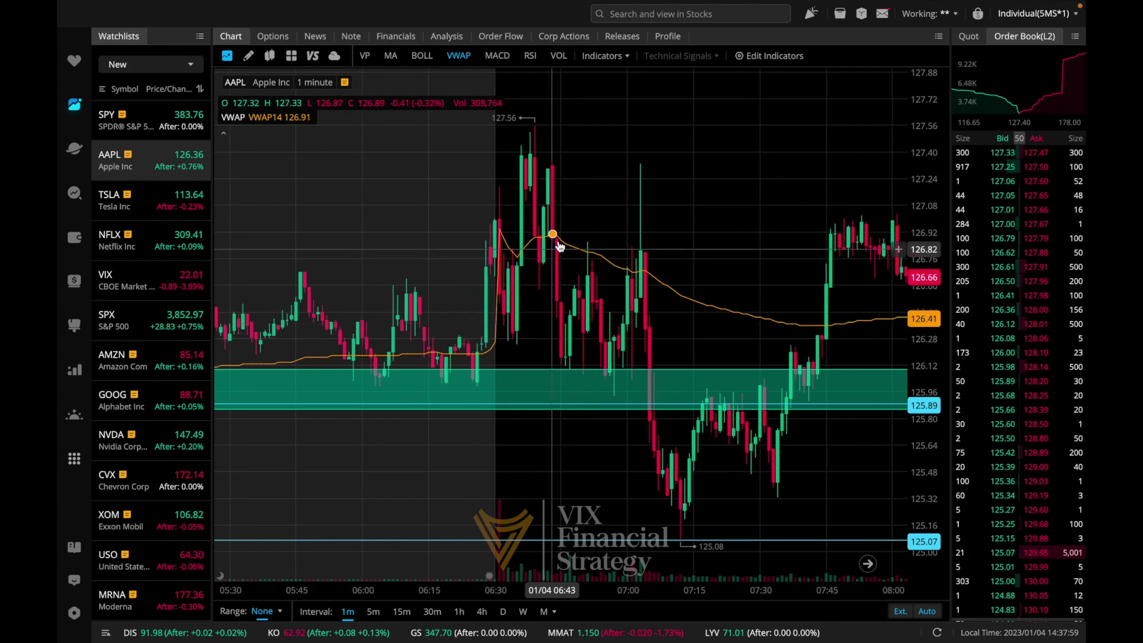
left_click_drag(566, 260, 523, 247)
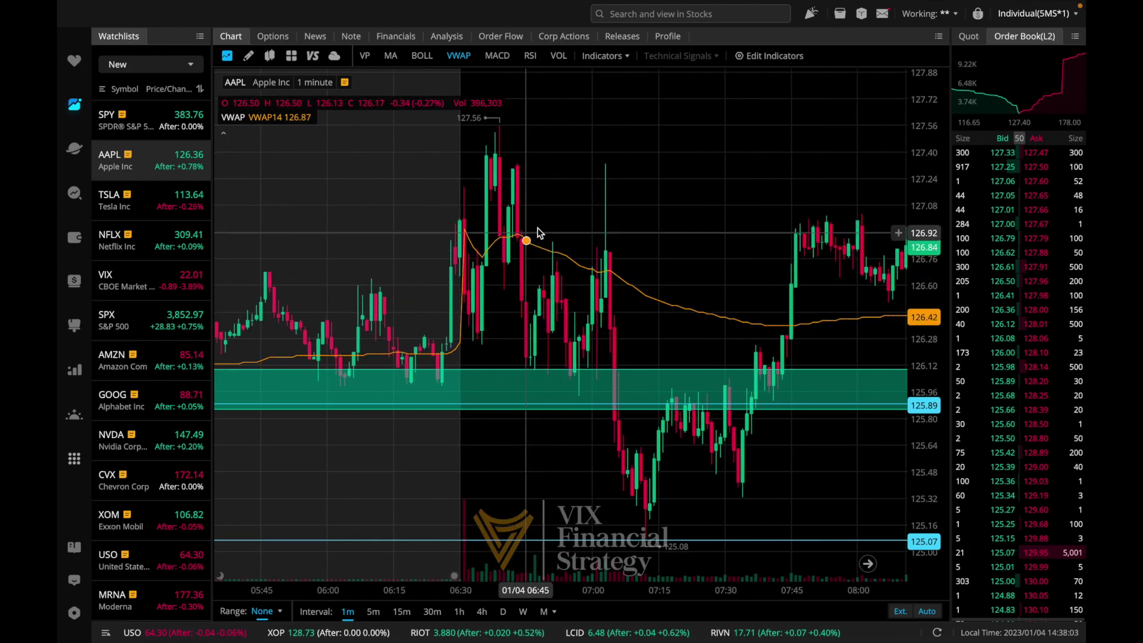
scroll(644, 497, "right", 3)
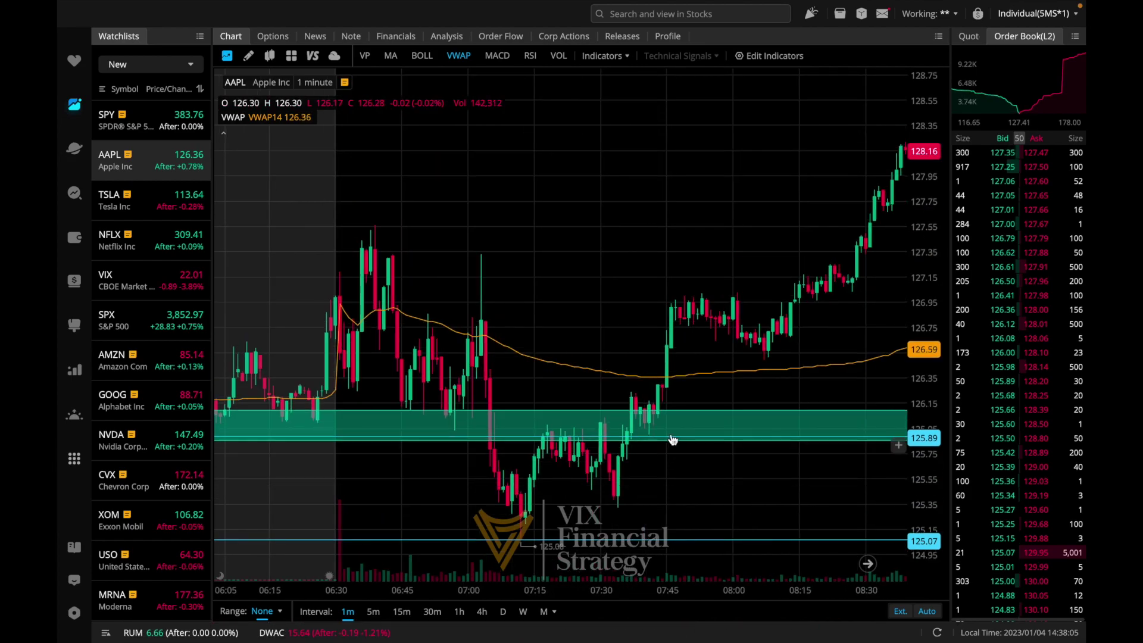
scroll(672, 439, "up", 3)
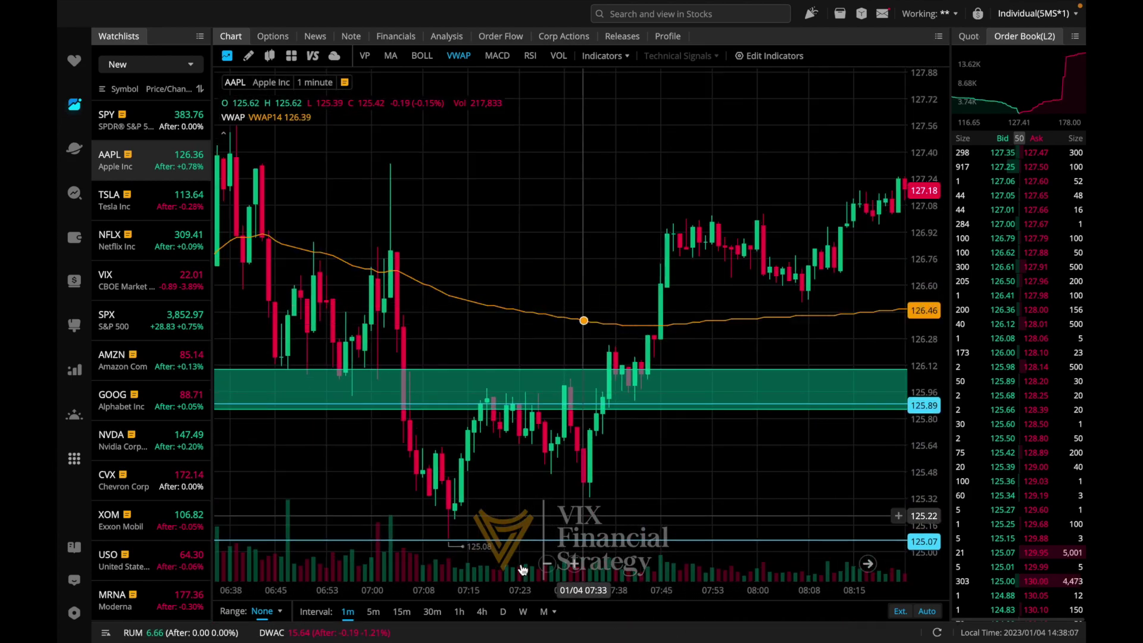
- Switch the AAPL chart to the five-minute interval and bring the 12/30 open and 129.25 high into view
left_click(373, 611)
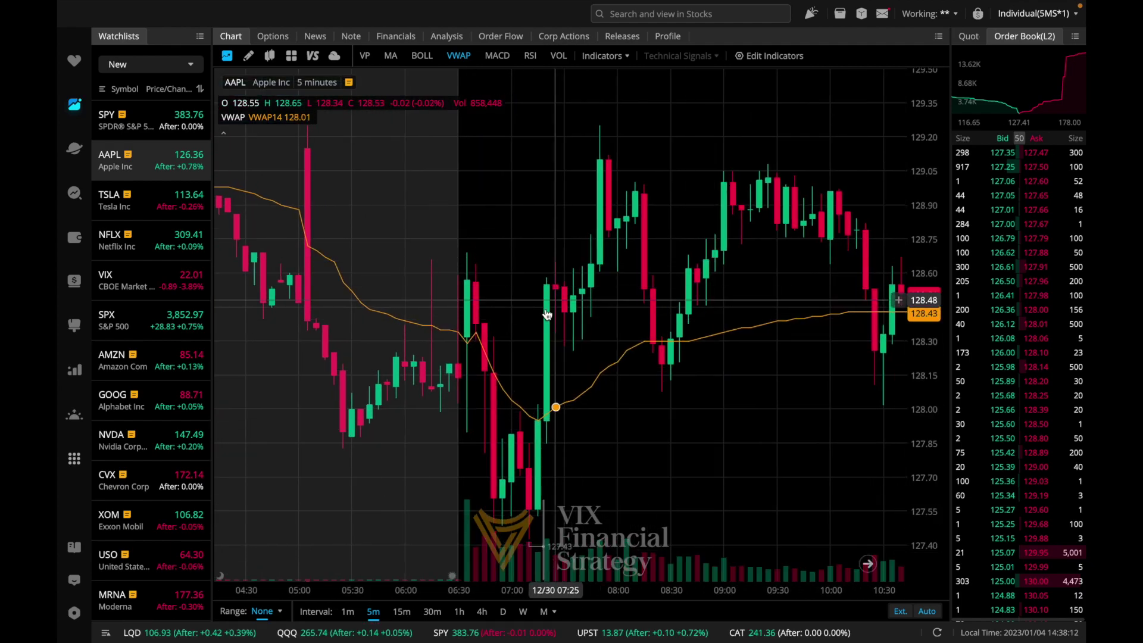
scroll(548, 312, "up", 3)
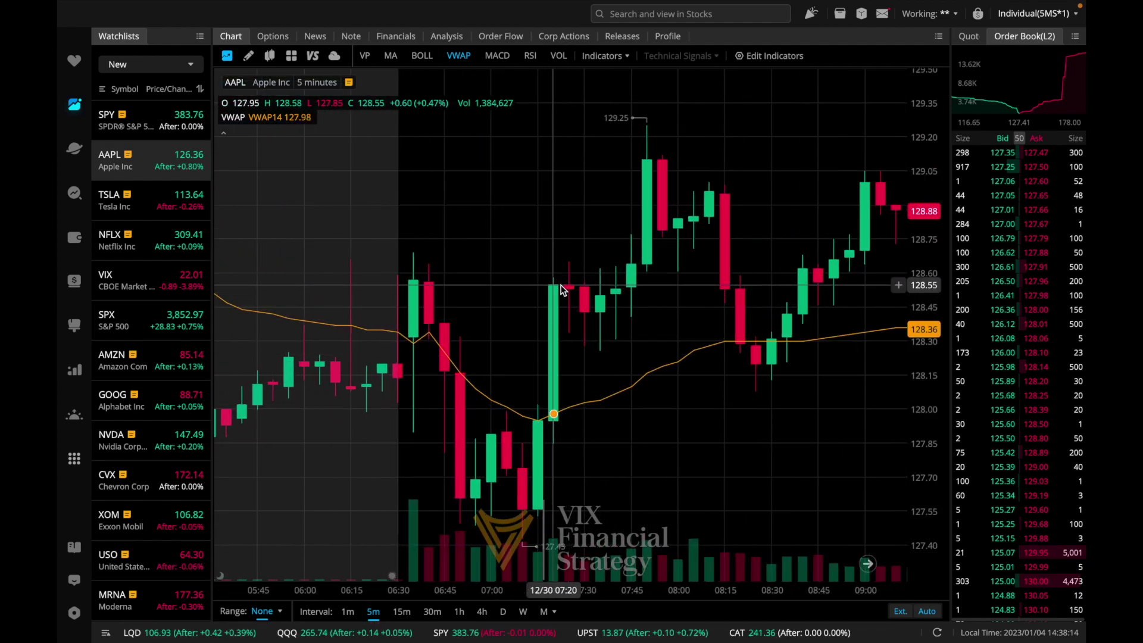
scroll(559, 348, "down", 3)
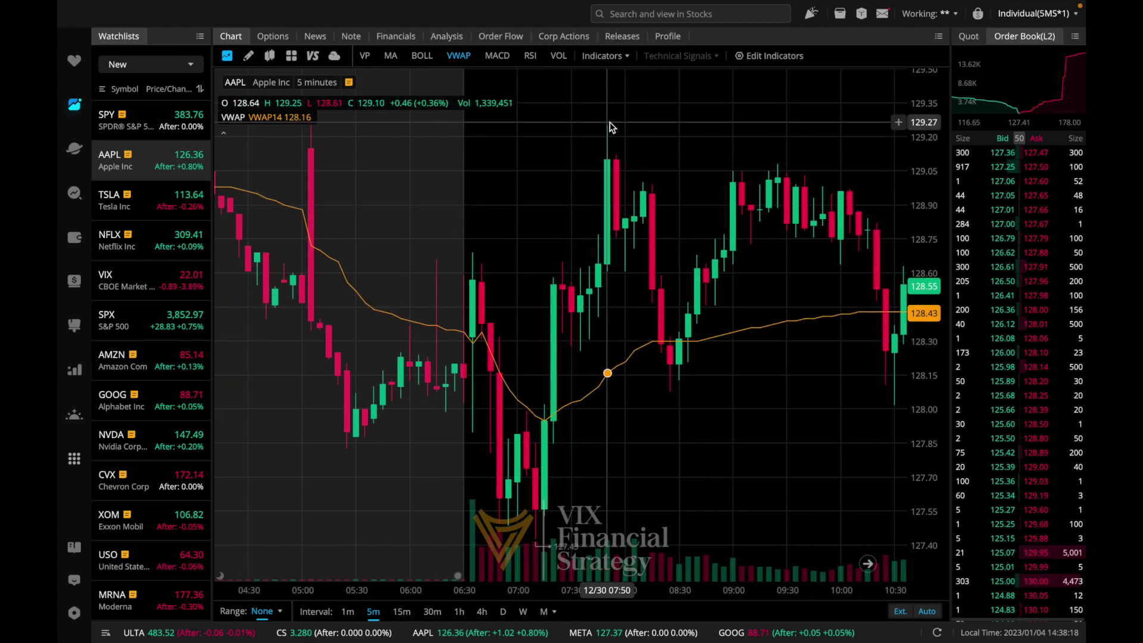
scroll(611, 128, "up", 2)
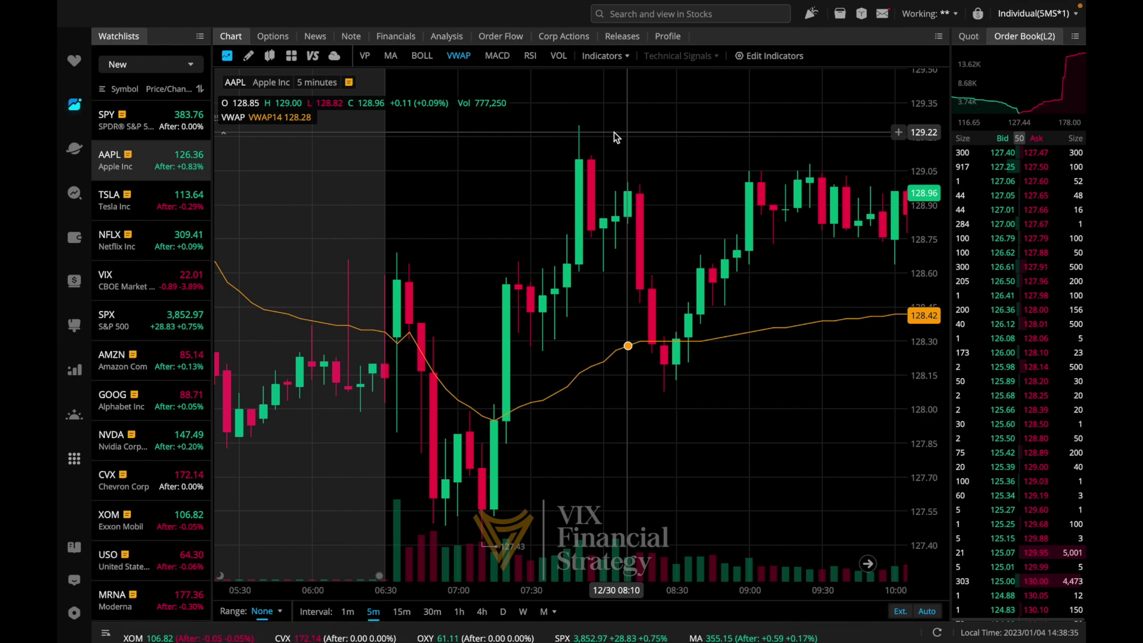
- Examine where AAPL's five-minute candles meet and cross VWAP during the 12/30 regular session, up to the 13:00 close
scroll(614, 135, "down", 5)
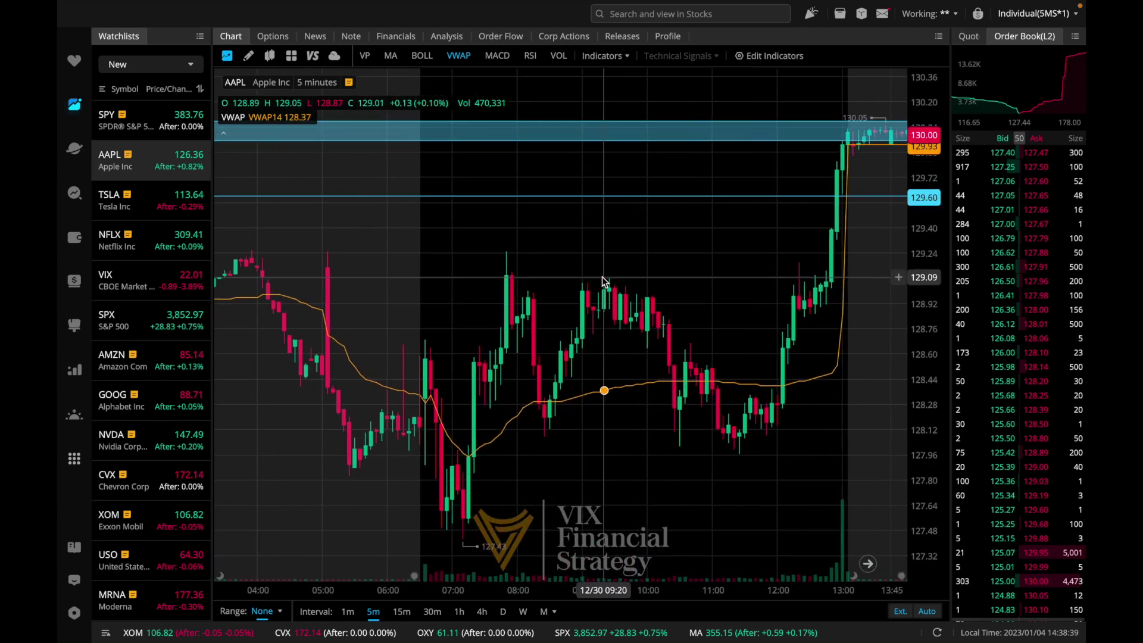
scroll(600, 288, "up", 3)
scroll(576, 353, "down", 2)
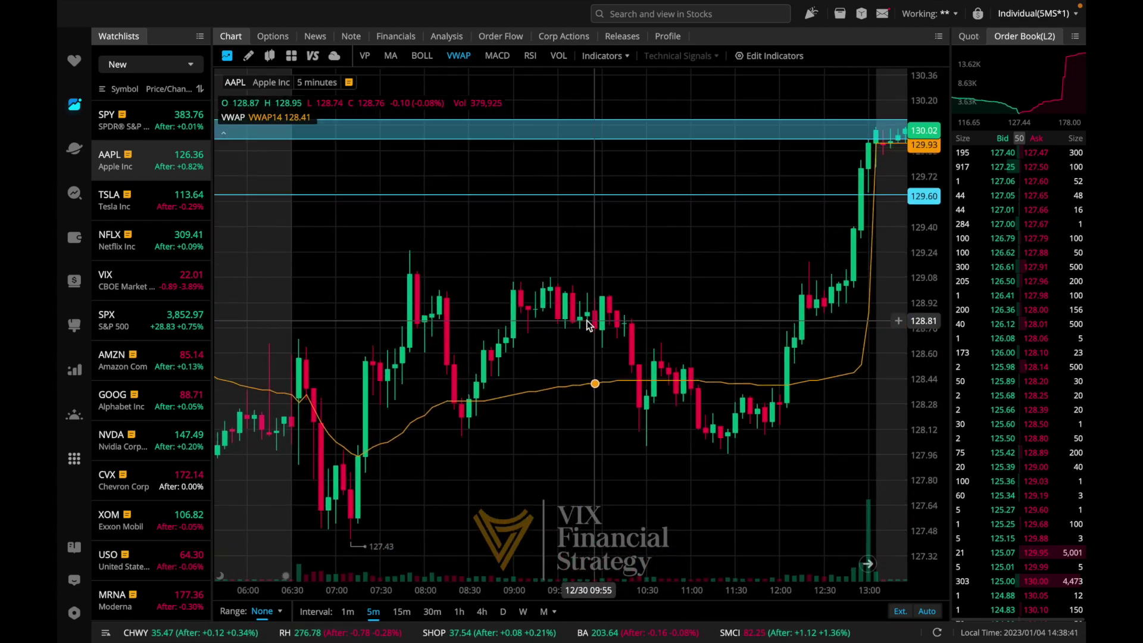
scroll(459, 421, "up", 1)
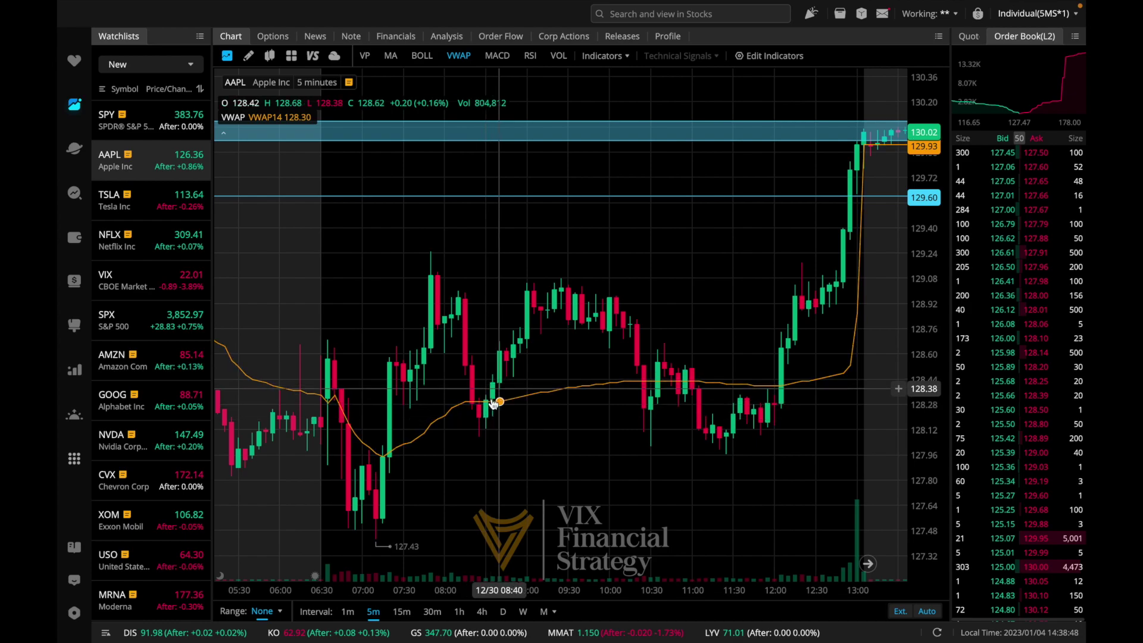
scroll(481, 369, "up", 2)
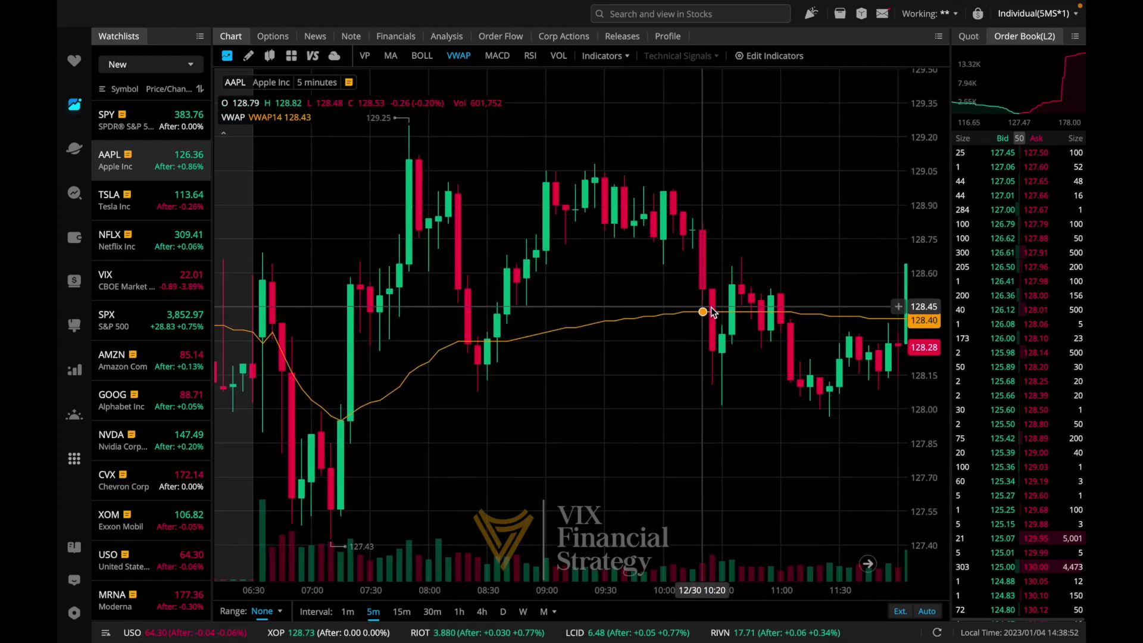
left_click_drag(711, 311, 523, 473)
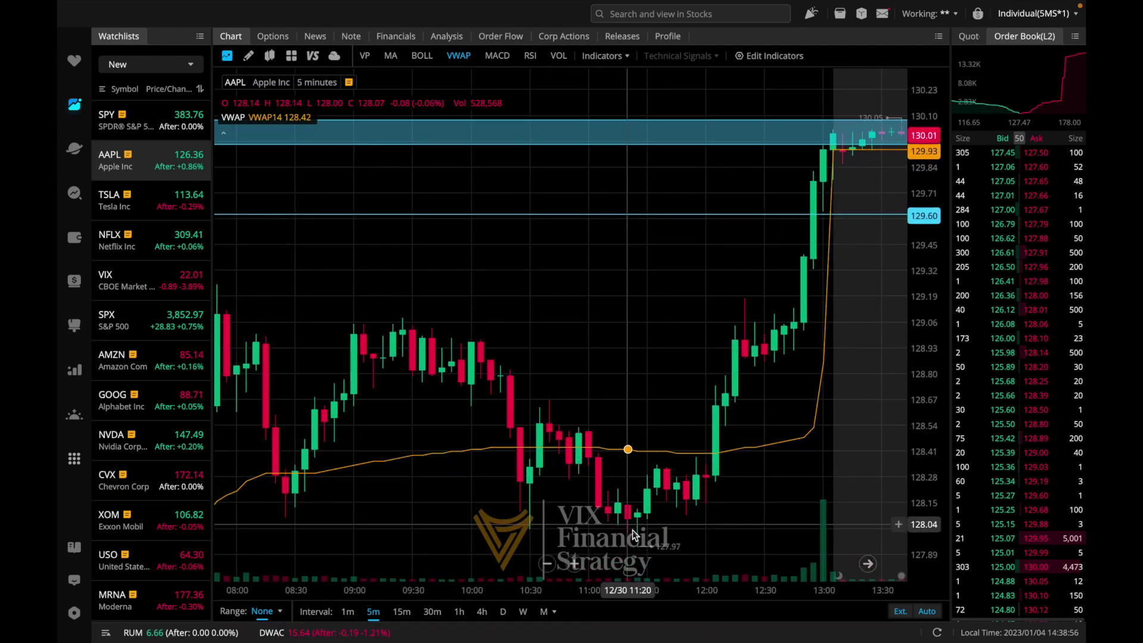
scroll(694, 429, "down", 3)
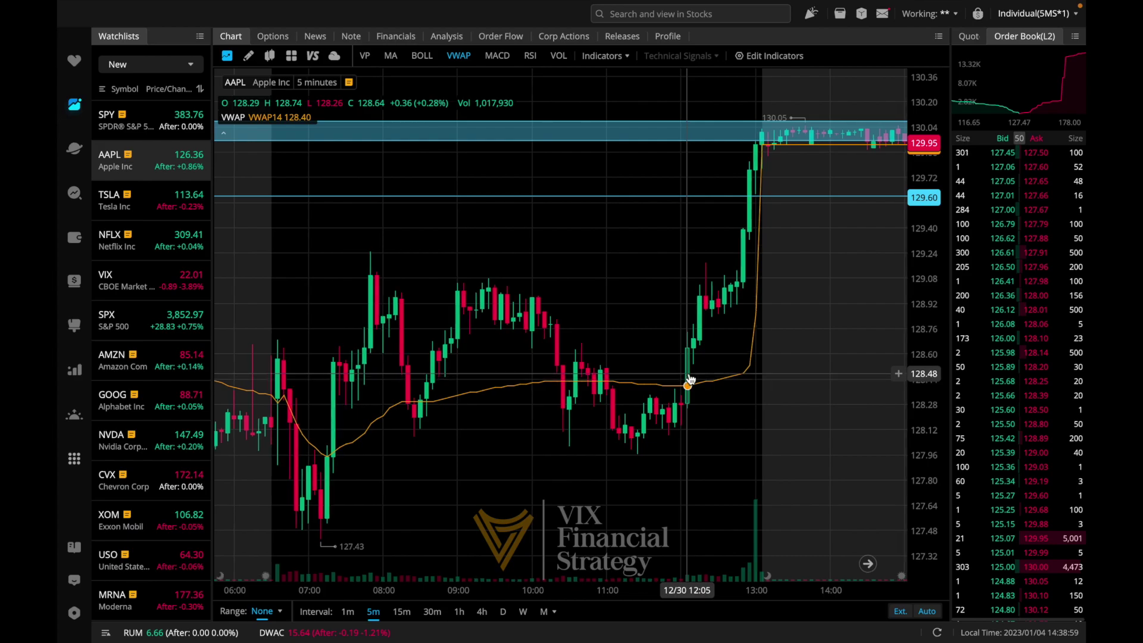
- Compare VWAP's behavior across AAPL's 12/30 regular session, its after-hours trading and the 01/03 premarket and regular sessions
scroll(721, 160, "down", 5)
scroll(728, 288, "right", 4)
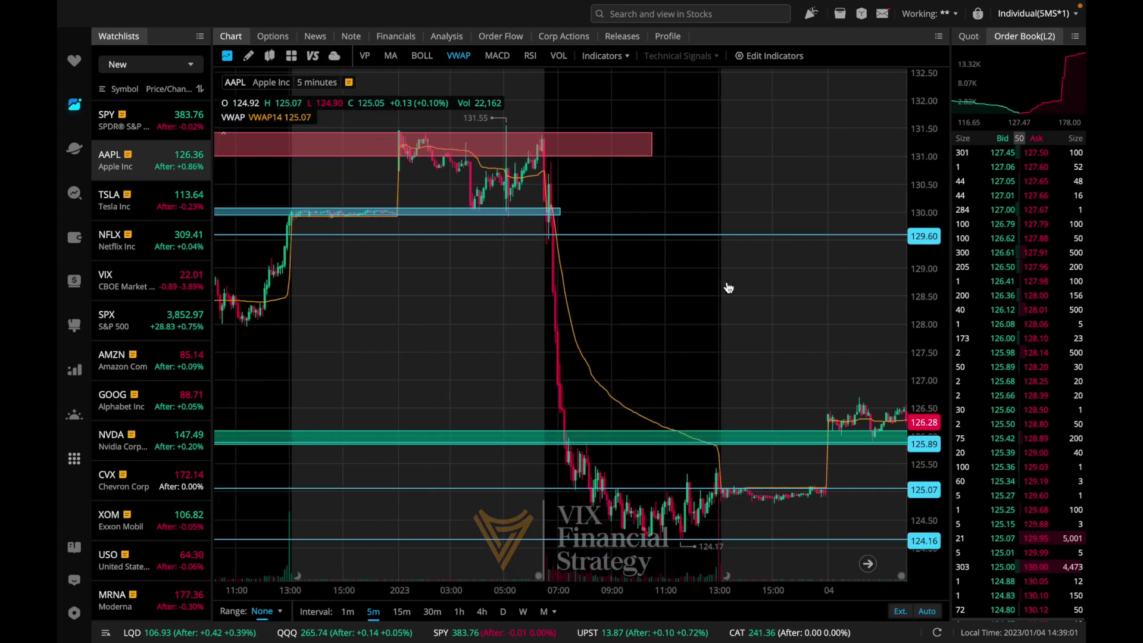
scroll(727, 288, "left", 2)
scroll(357, 295, "up", 5)
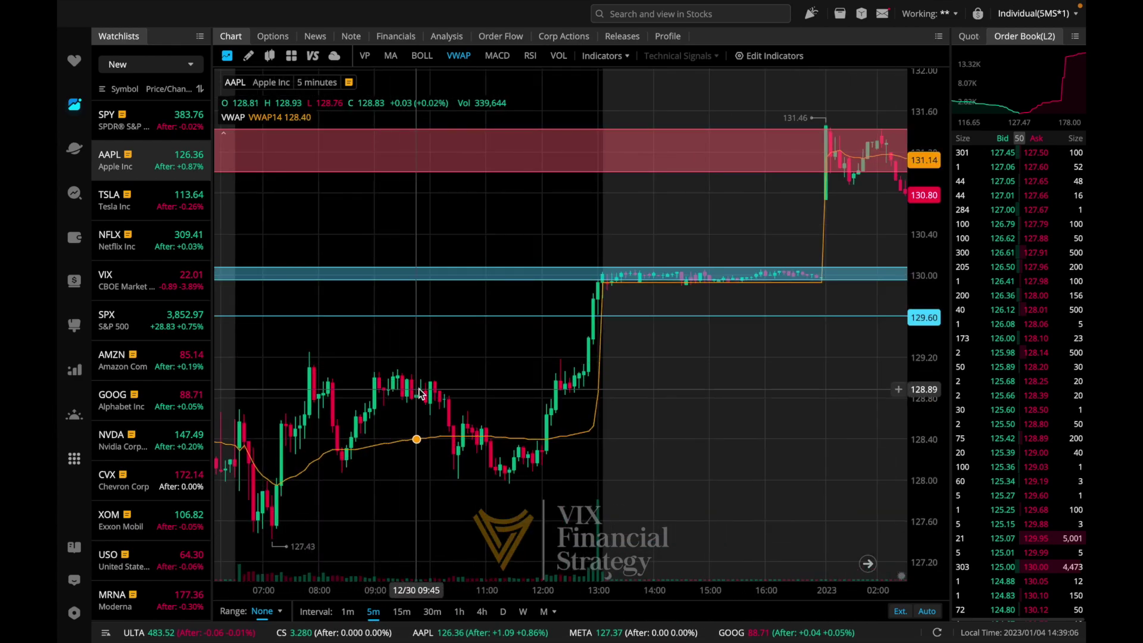
scroll(429, 396, "down", 4)
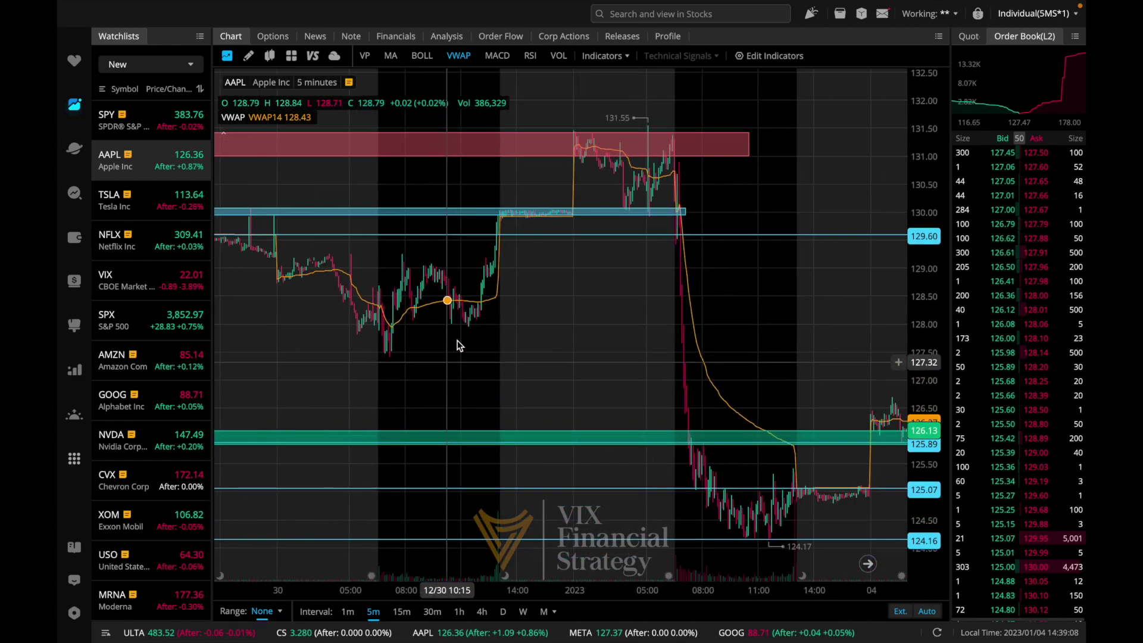
scroll(494, 326, "up", 3)
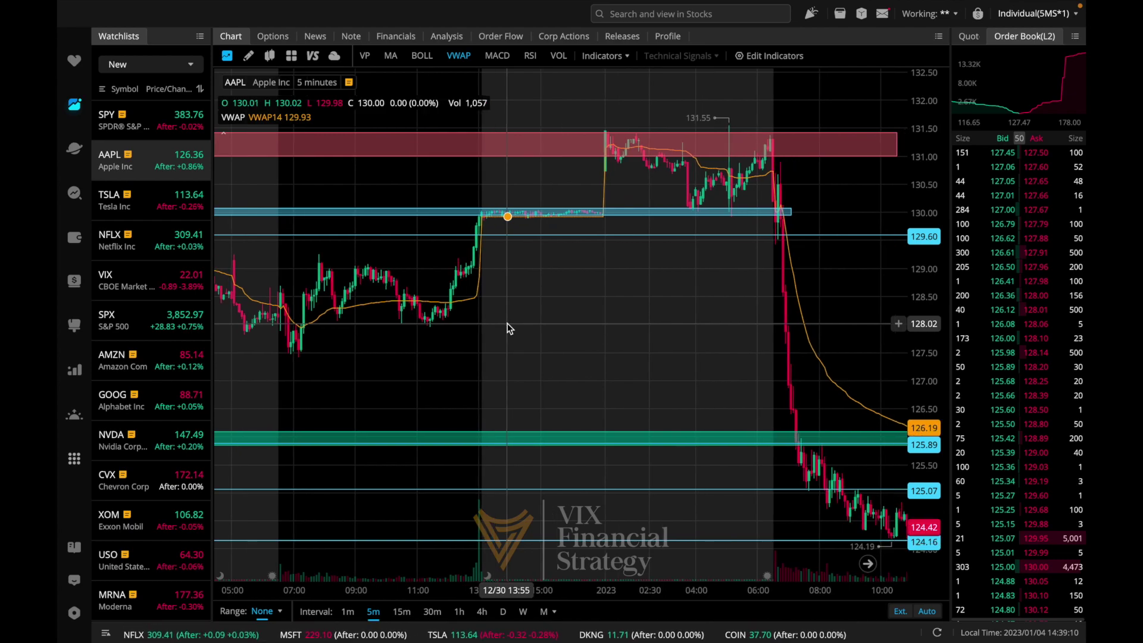
scroll(507, 323, "down", 2)
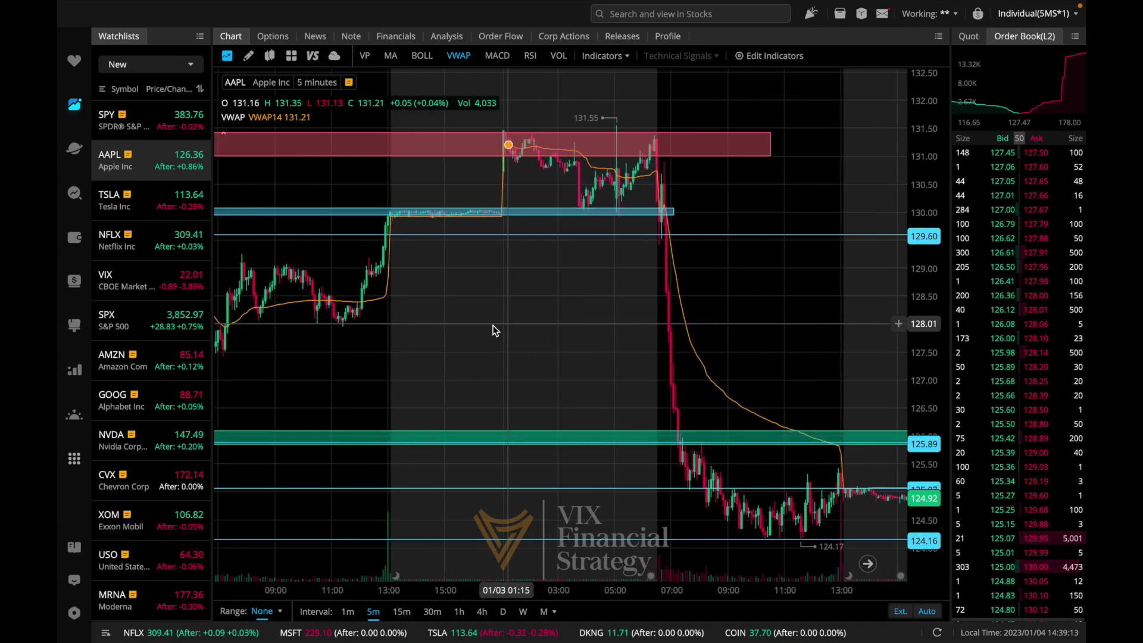
- Examine AAPL's 01/03 decline below VWAP, from the candles around the 06:30 open down to the 124.17 low
scroll(360, 324, "down", 1)
scroll(658, 162, "right", 3)
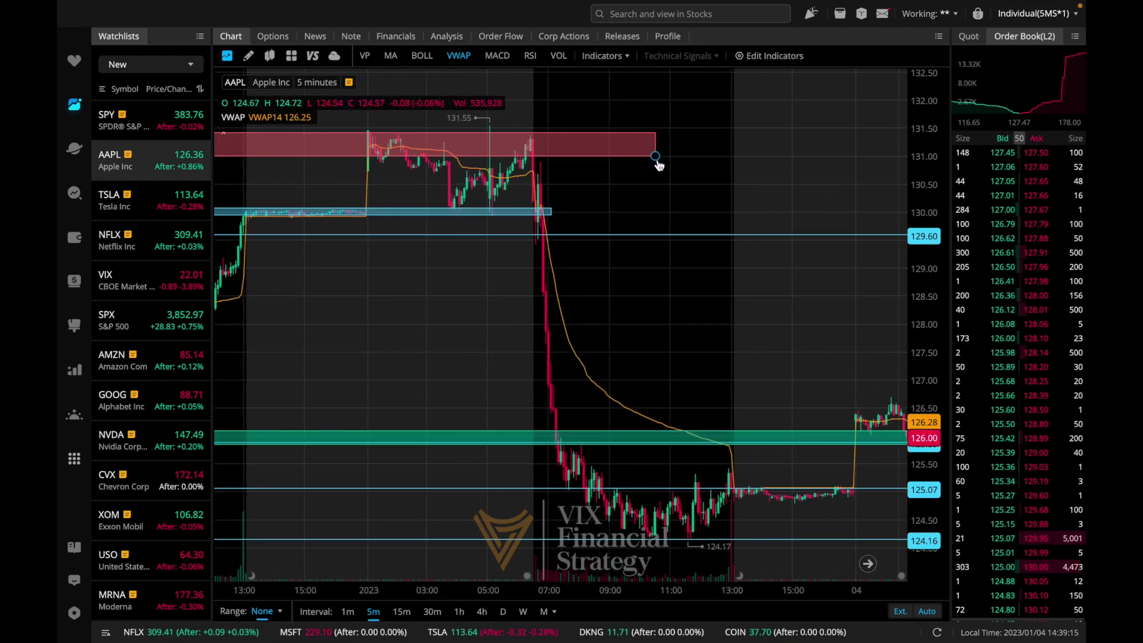
scroll(604, 268, "up", 3)
scroll(603, 268, "down", 2)
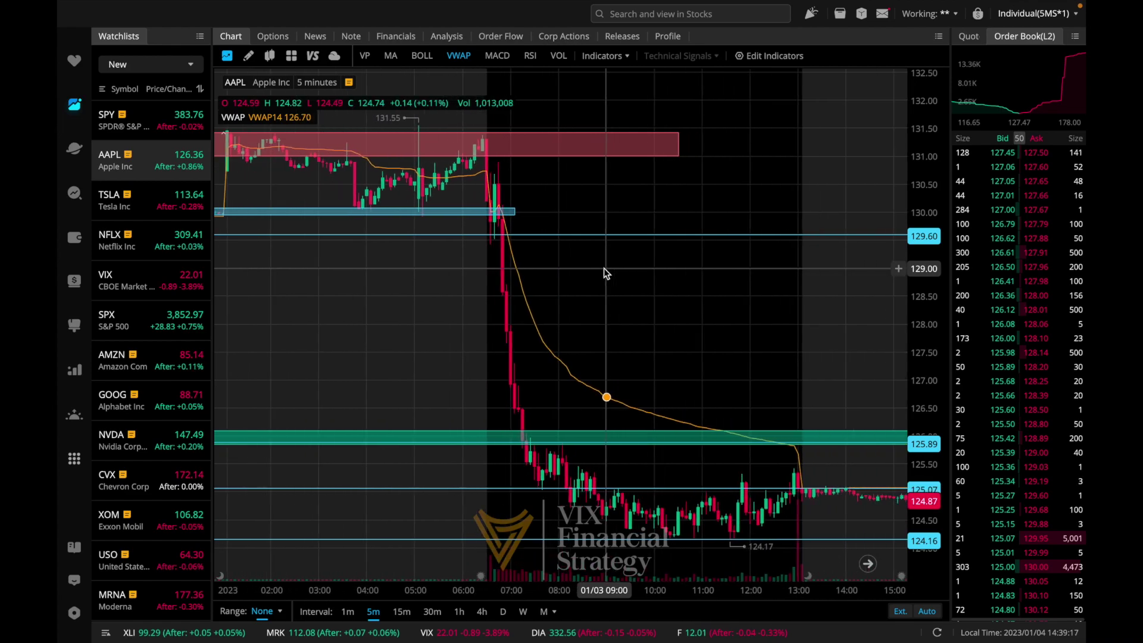
scroll(569, 275, "up", 3)
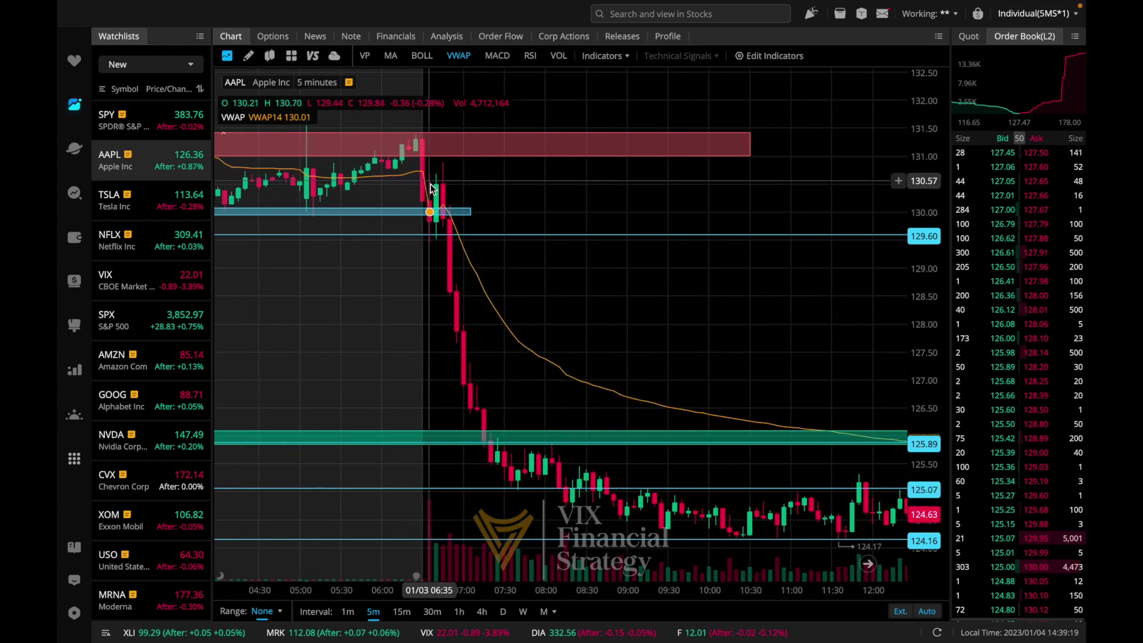
scroll(438, 206, "up", 2)
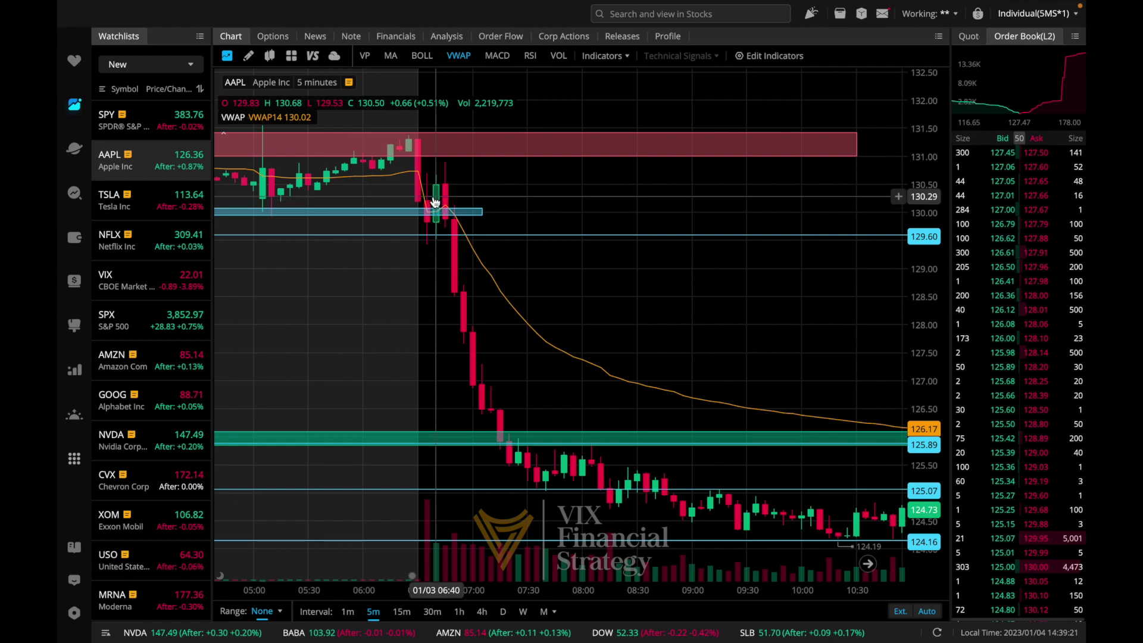
scroll(457, 212, "down", 5)
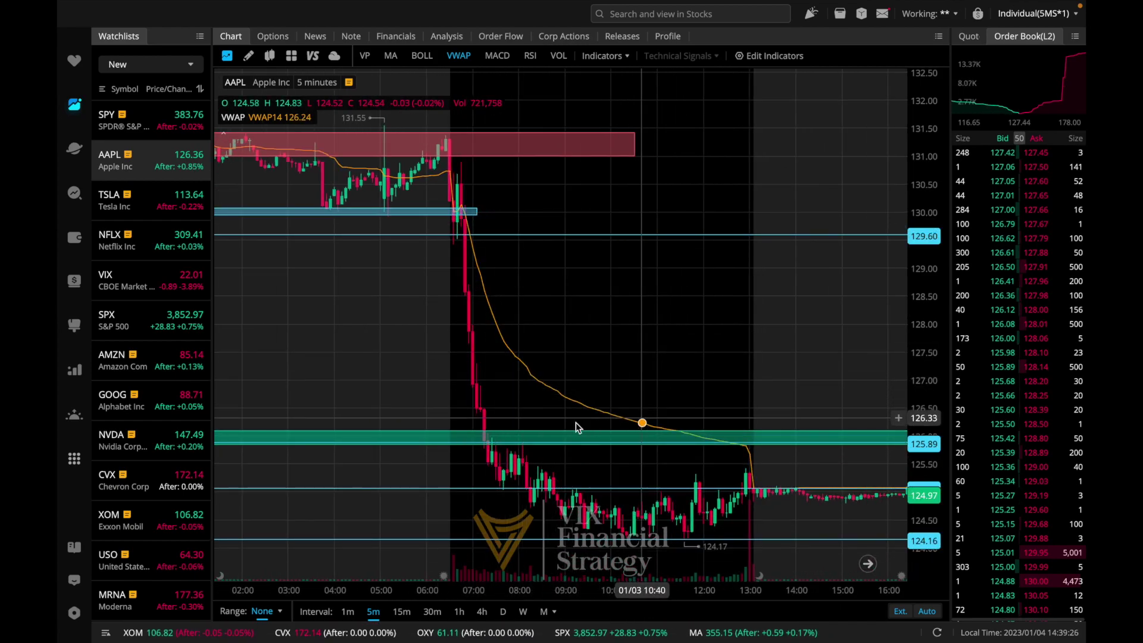
- Follow VWAP from the 01/03 close through after-hours and premarket trading into AAPL's full 01/04 session
scroll(651, 433, "right", 5)
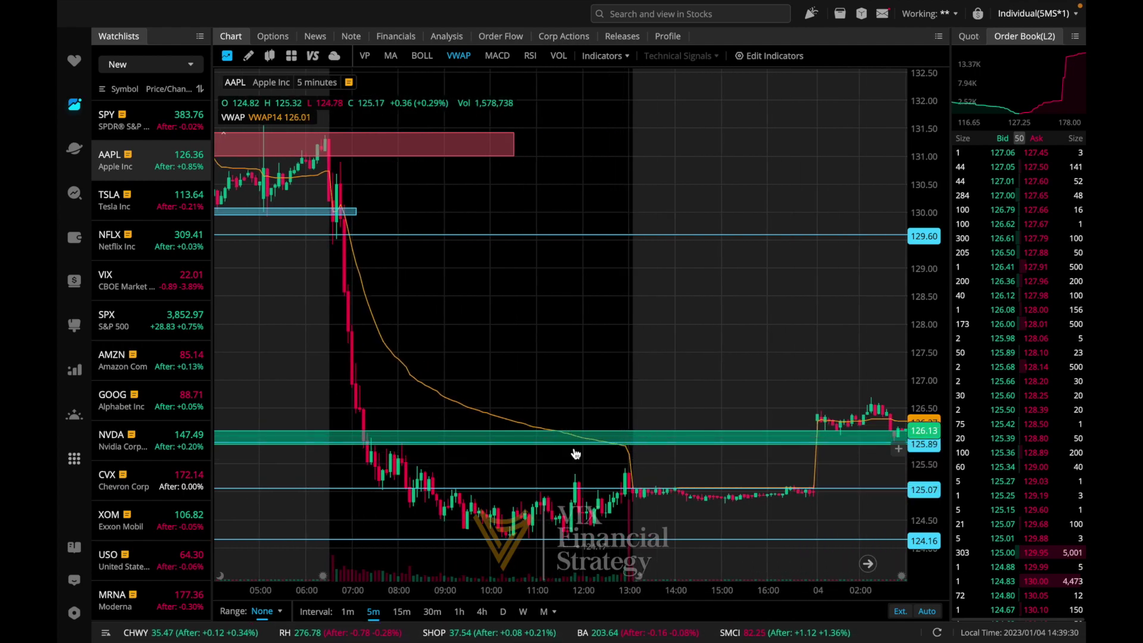
scroll(574, 454, "right", 5)
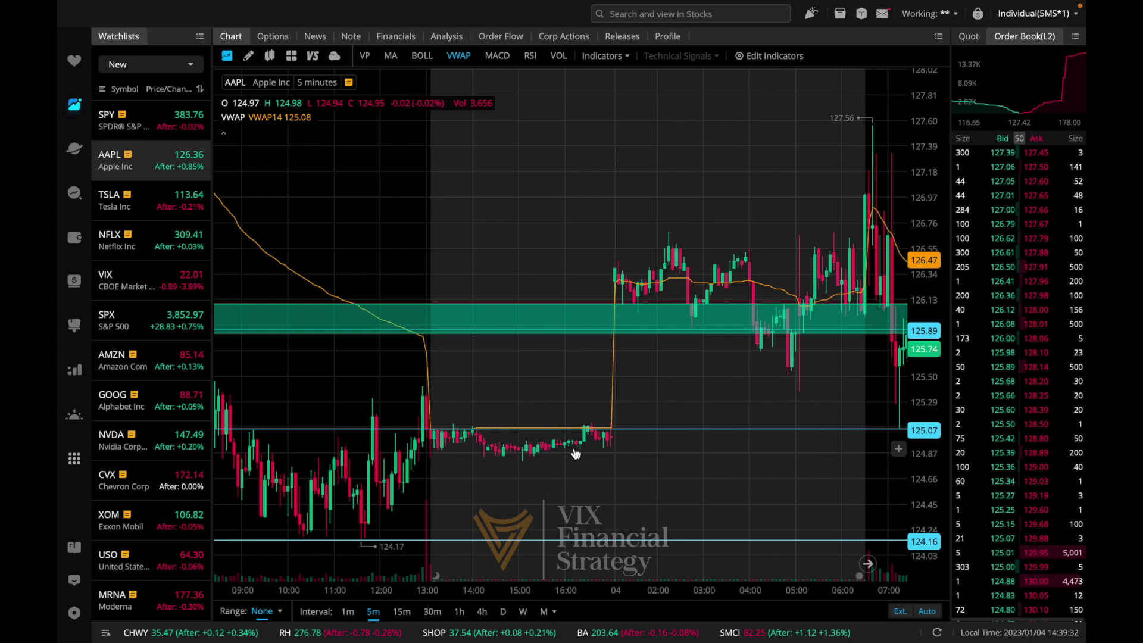
scroll(575, 454, "right", 5)
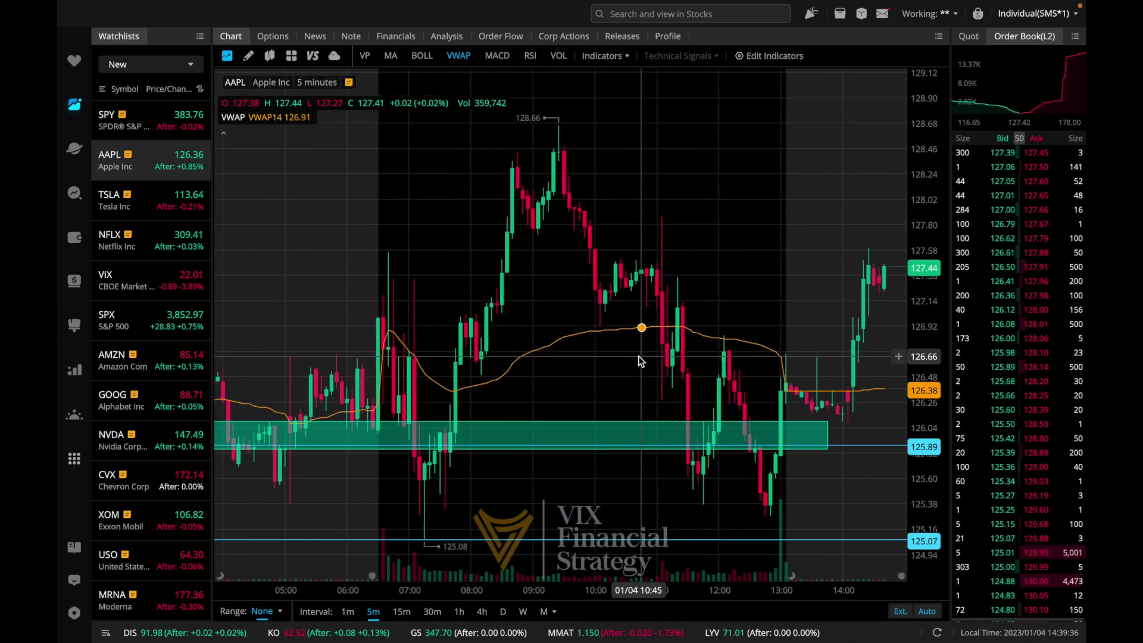
- Examine AAPL's 01/04 pullback from the 128.66 high toward VWAP around 10:10 on the five-minute chart
scroll(640, 362, "left", 5)
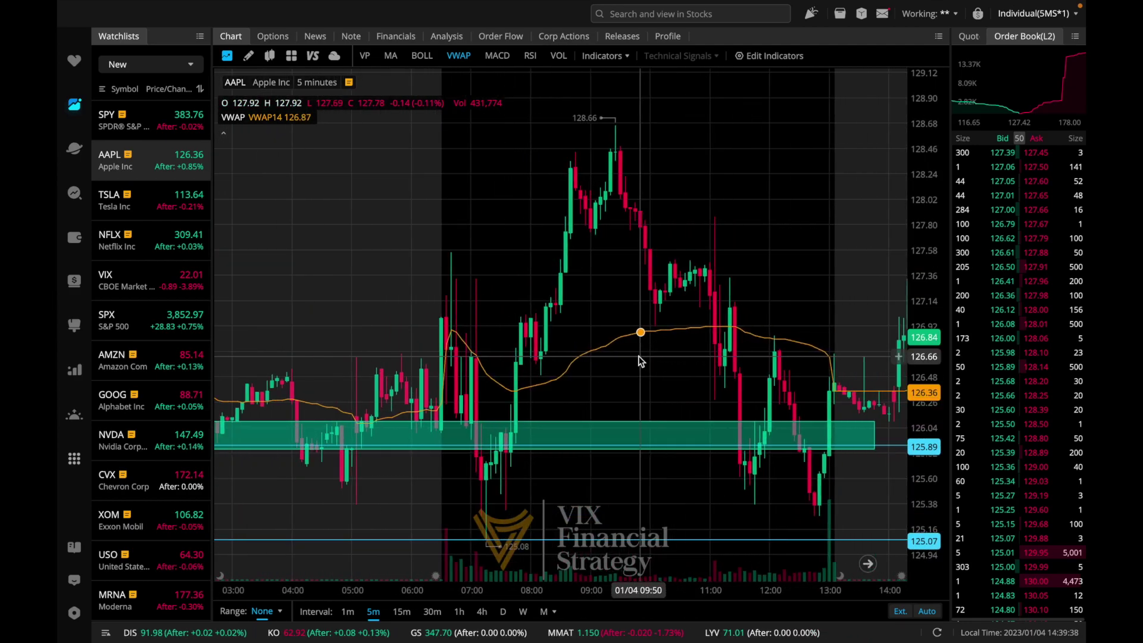
scroll(640, 361, "down", 1)
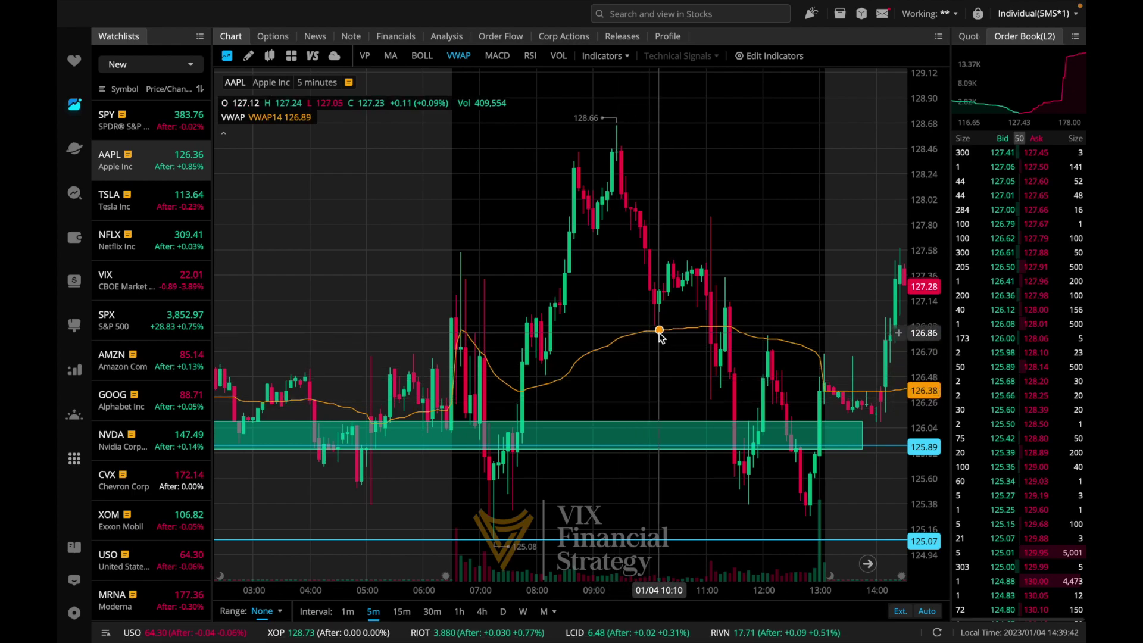
scroll(582, 366, "up", 5)
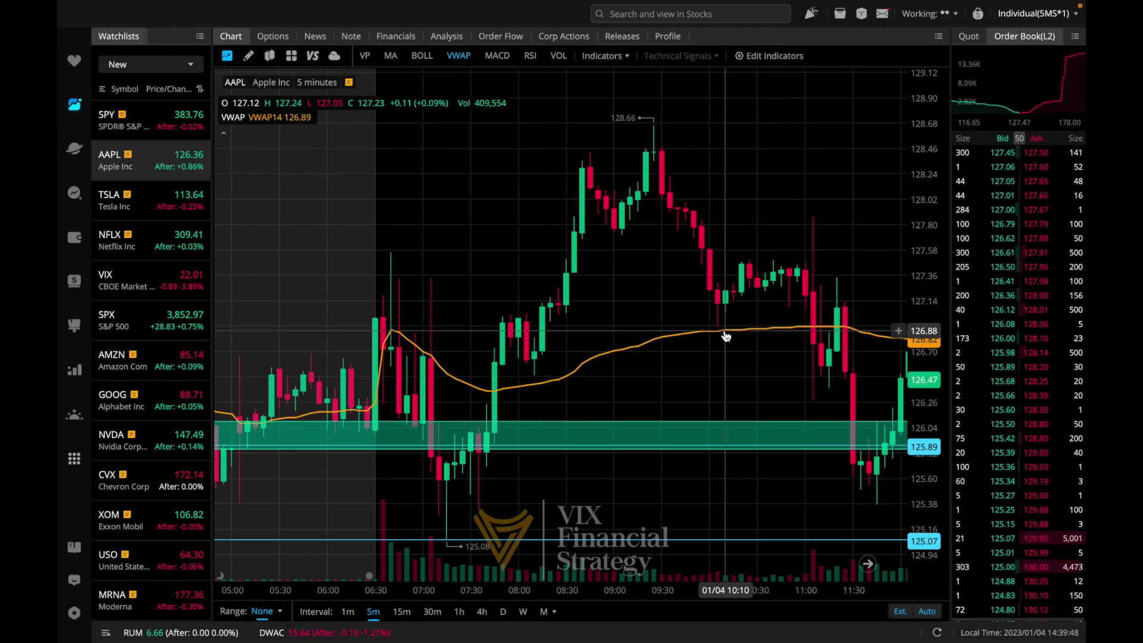
scroll(725, 335, "right", 3)
scroll(725, 334, "down", 4)
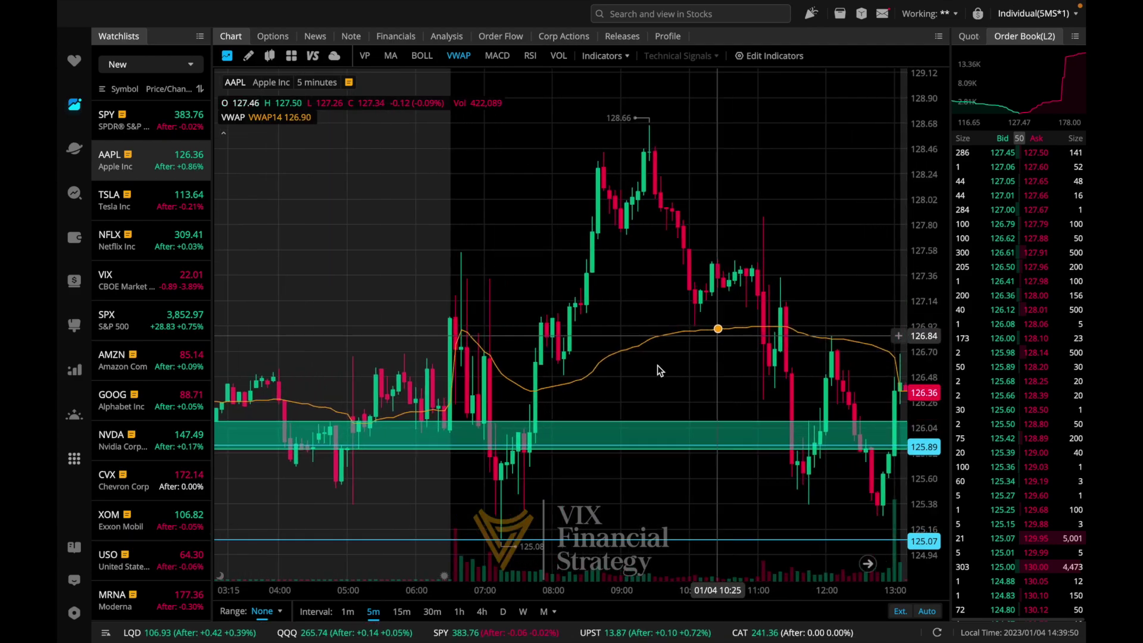
- Switch AAPL to the one-minute interval and examine the 01/04 candles meeting VWAP between 10:02 and 11:22
left_click(353, 612)
scroll(681, 212, "left", 5)
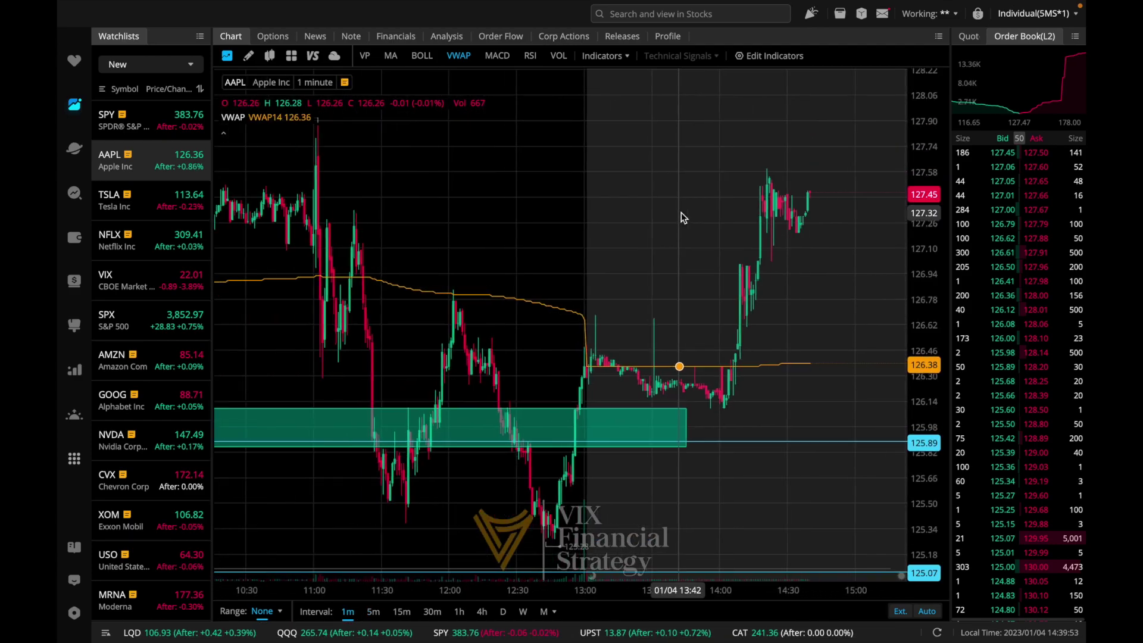
scroll(678, 285, "left", 2)
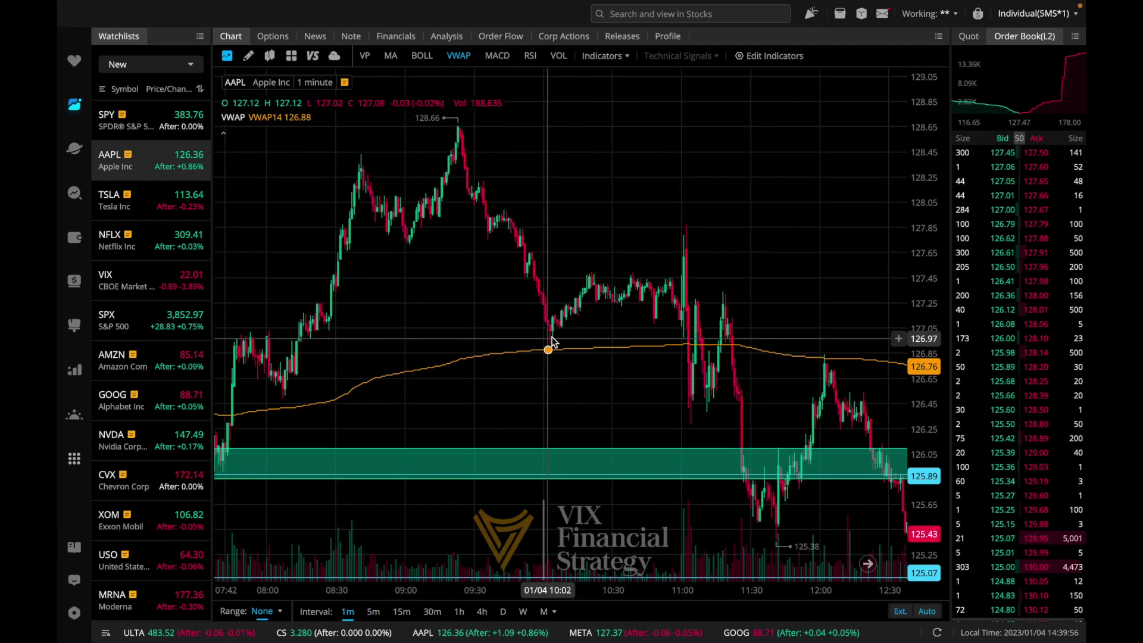
scroll(687, 298, "up", 4)
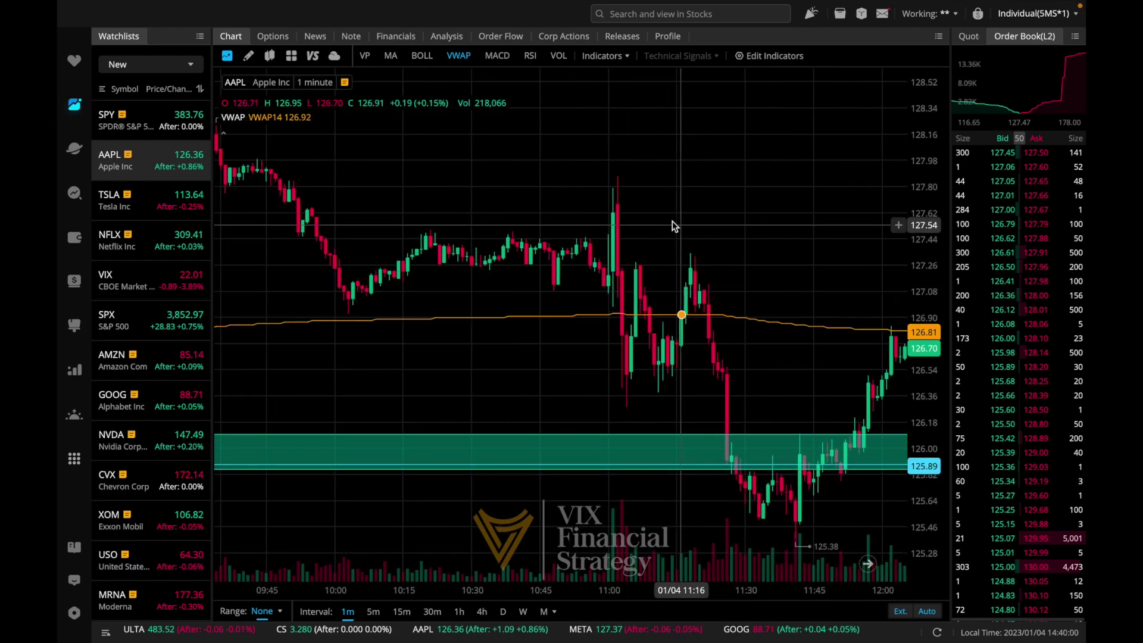
scroll(702, 309, "up", 4)
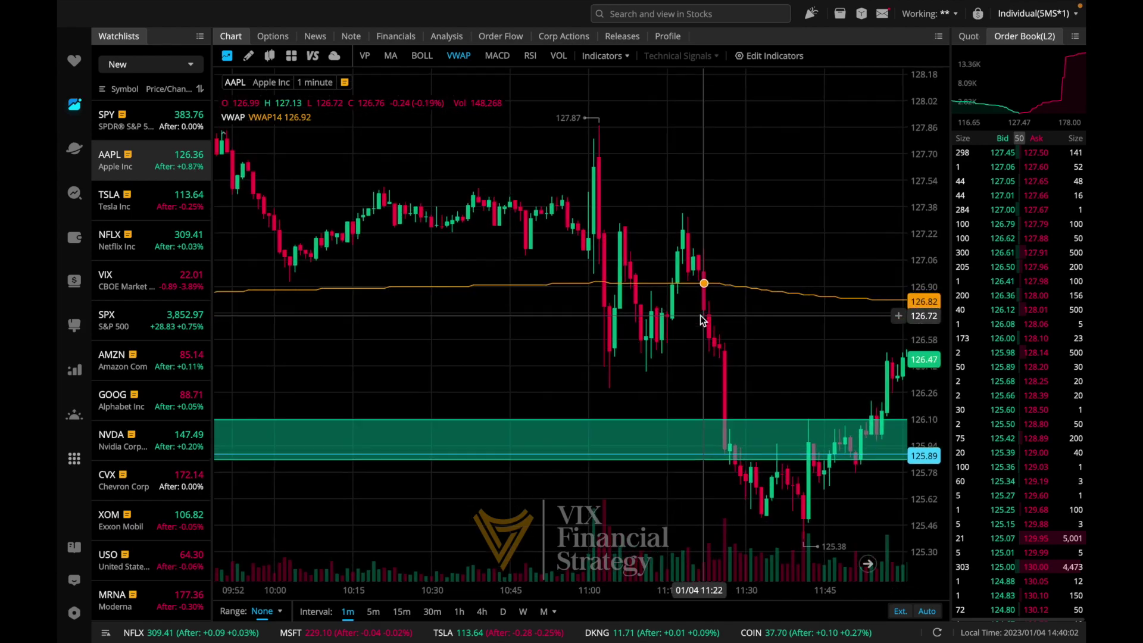
scroll(700, 317, "up", 3)
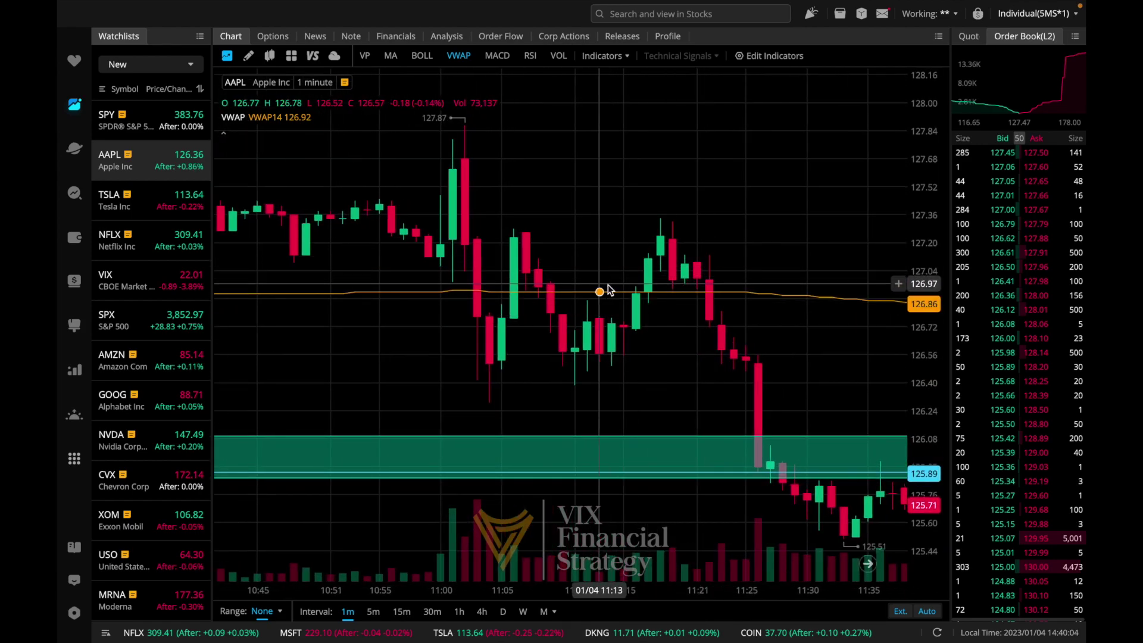
- Examine AAPL's one-minute drop away from VWAP around 11:26 and its return to the line at 12:02
scroll(512, 373, "down", 4)
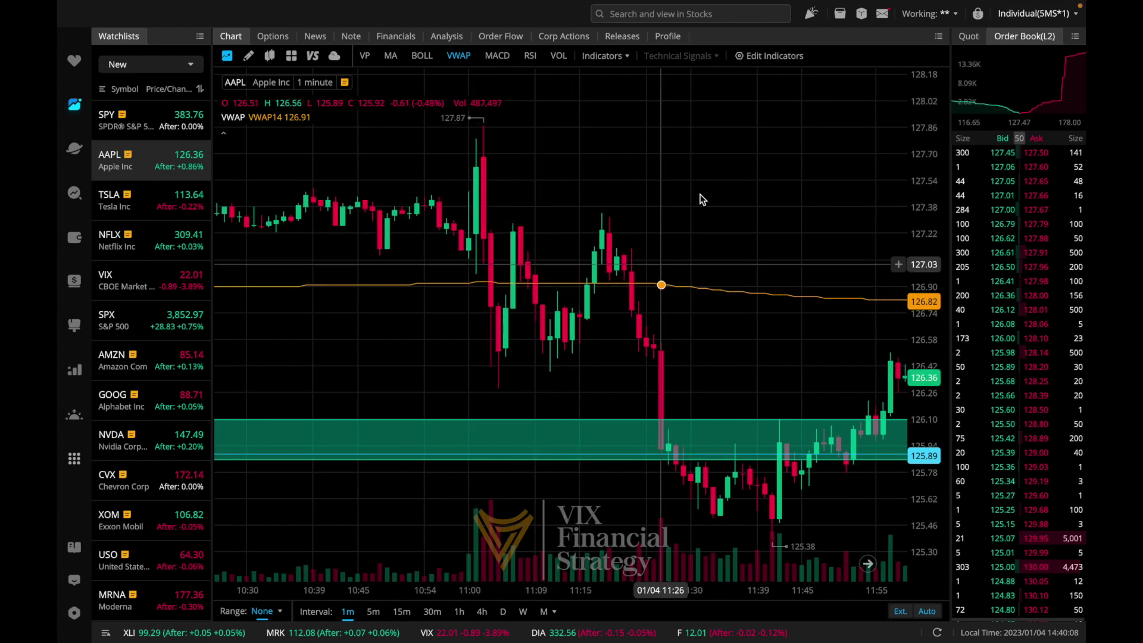
scroll(516, 354, "down", 2)
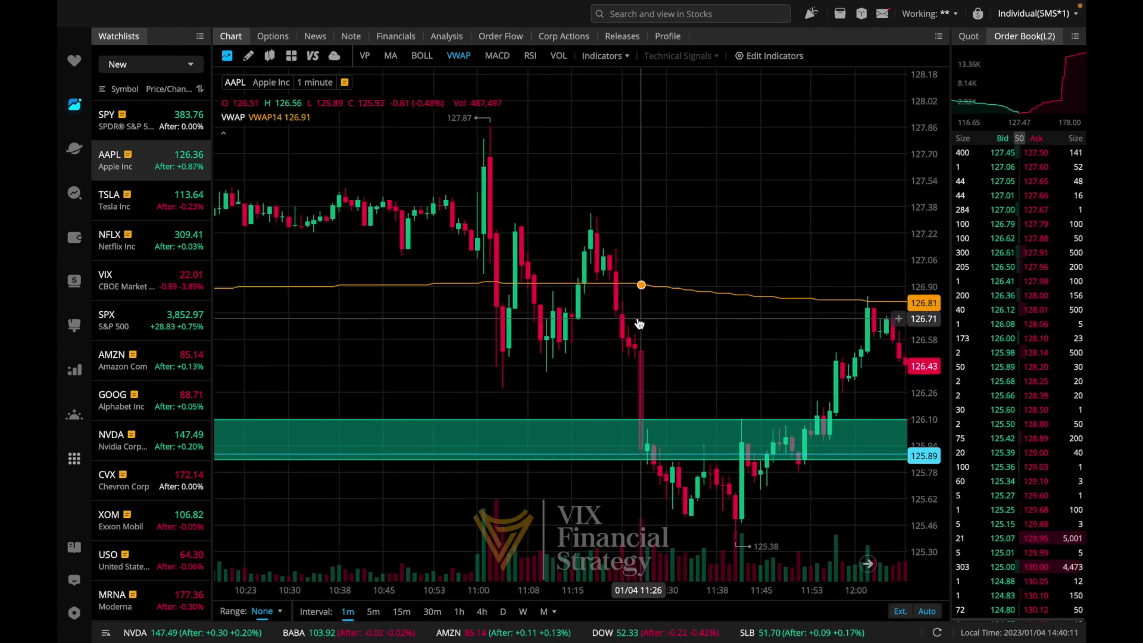
scroll(664, 496, "down", 2)
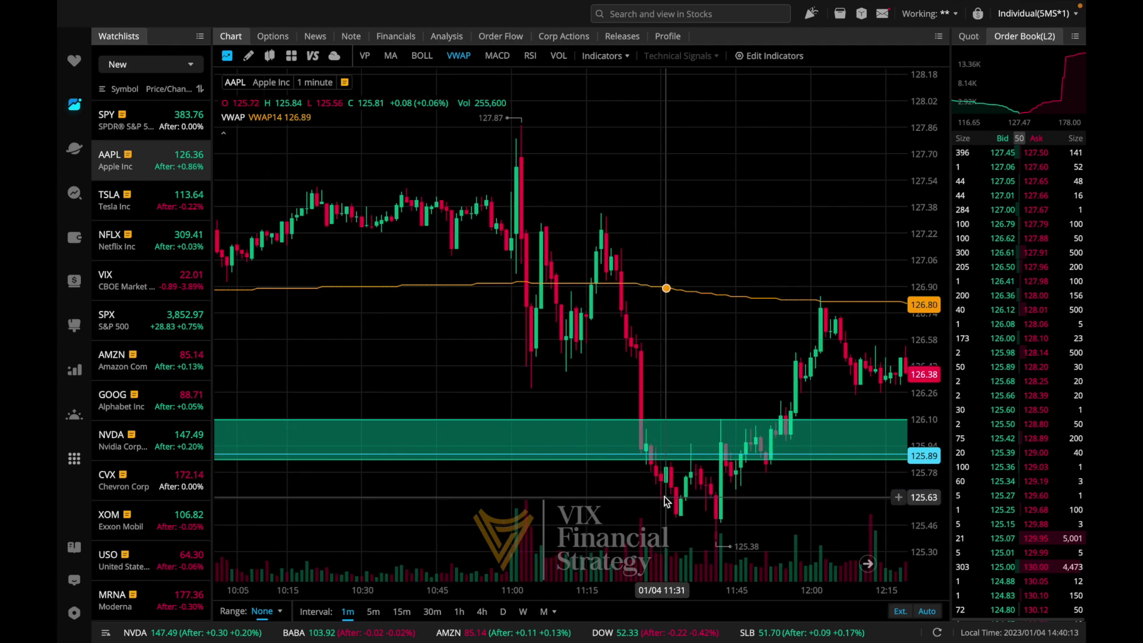
left_click_drag(823, 309, 704, 302)
scroll(705, 302, "down", 3)
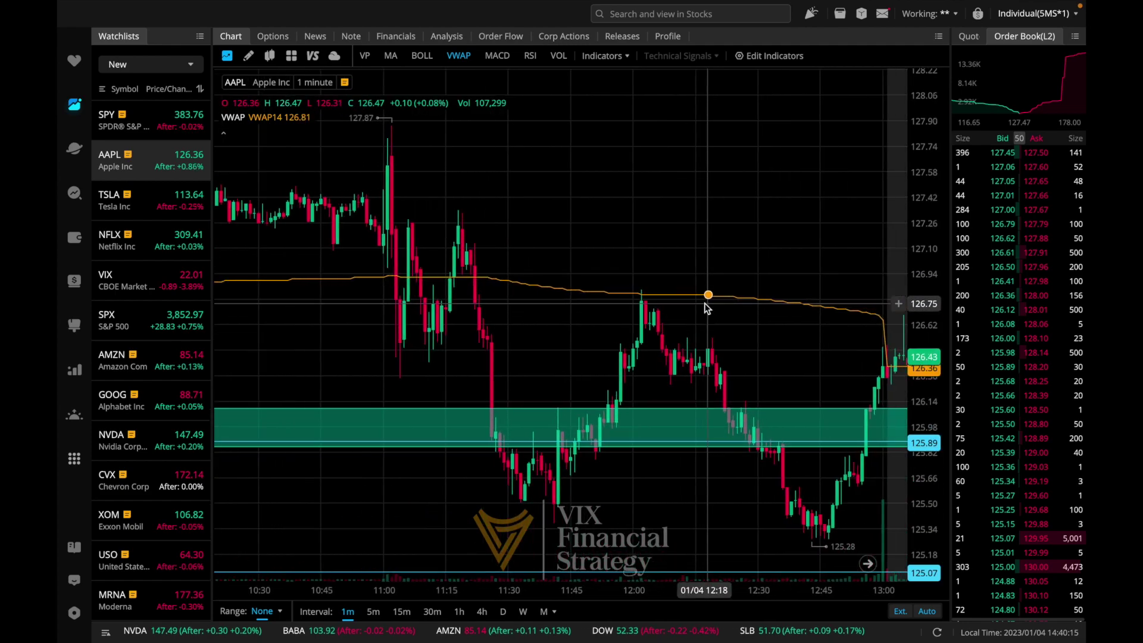
scroll(654, 301, "up", 3)
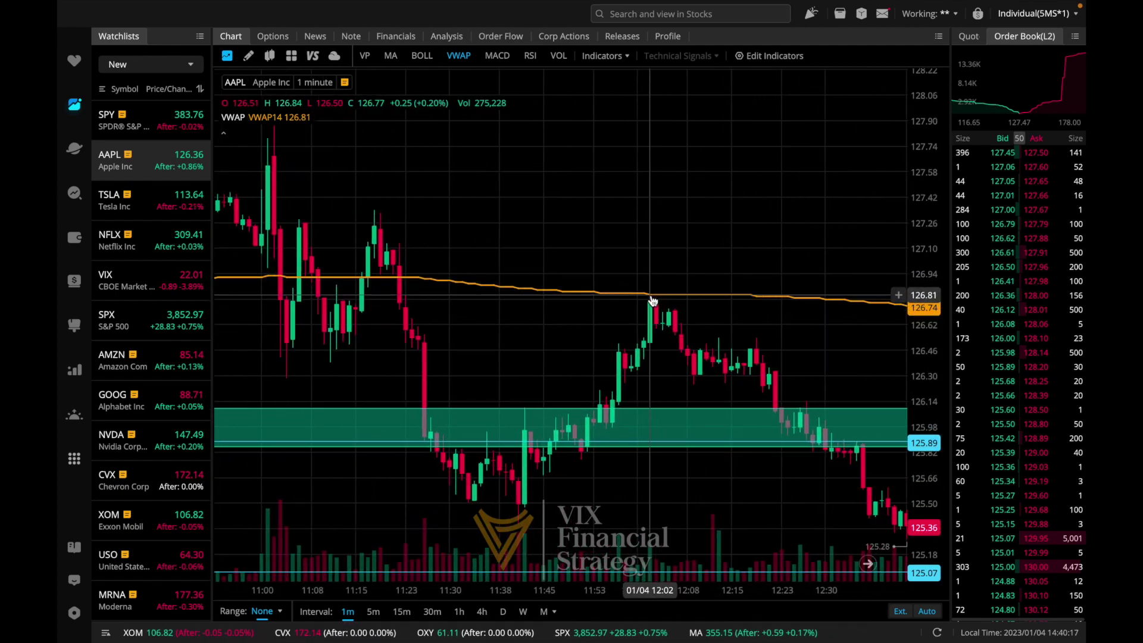
scroll(653, 300, "down", 5)
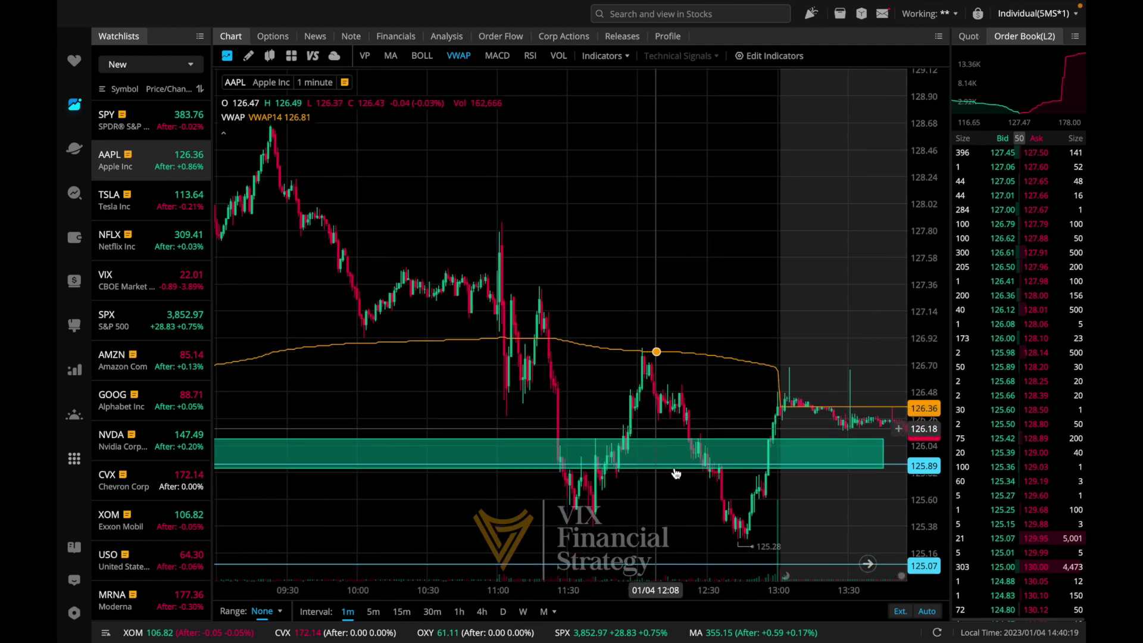
- Inspect AAPL's VWAP at the 13:00 close on 01/04 and review the full one-minute session around it
scroll(788, 429, "up", 5)
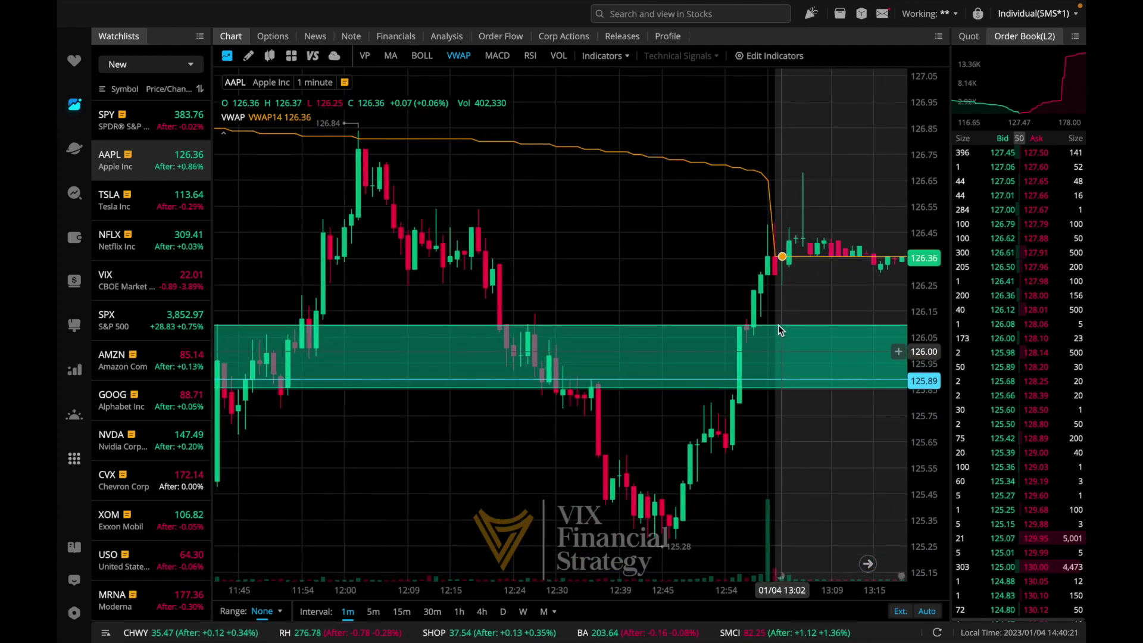
scroll(770, 238, "down", 8)
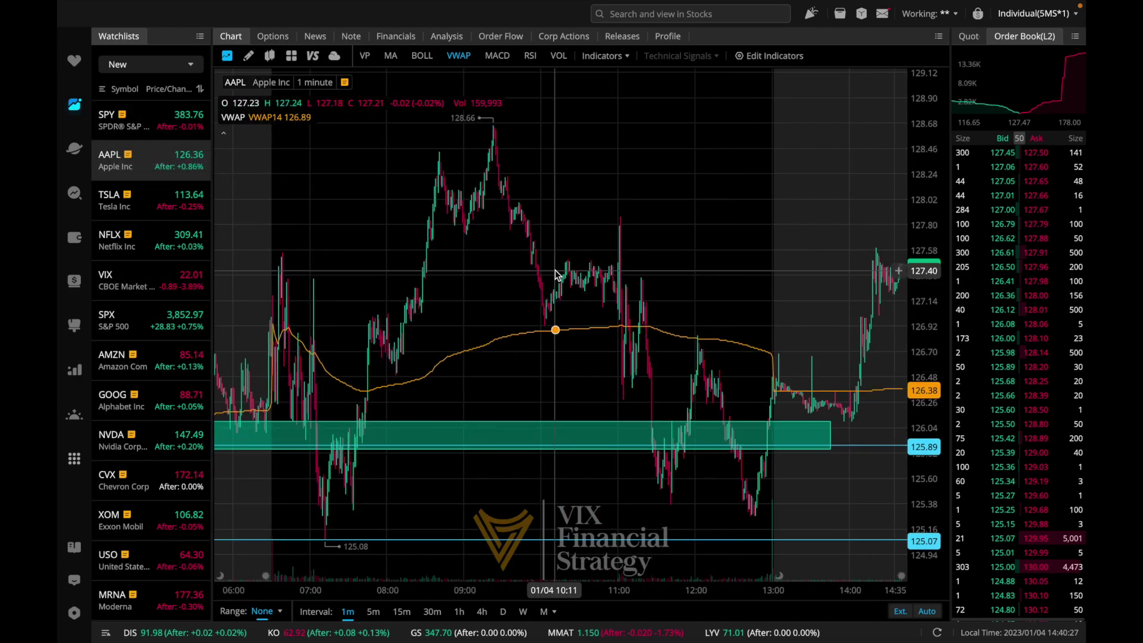
scroll(555, 270, "left", 3)
scroll(554, 269, "left", 2)
scroll(554, 270, "up", 3)
scroll(554, 270, "right", 2)
scroll(554, 270, "down", 3)
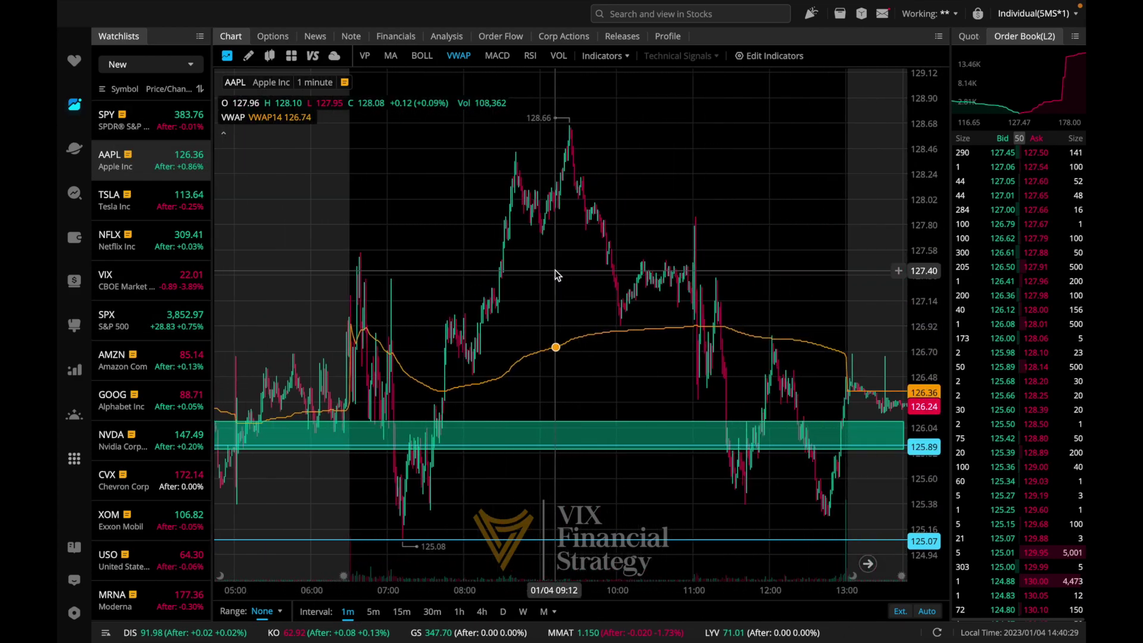
- Open SPY's one-minute chart and examine its 01/04 price against VWAP from the open to the 10:03 pullback
mouse_move(176, 169)
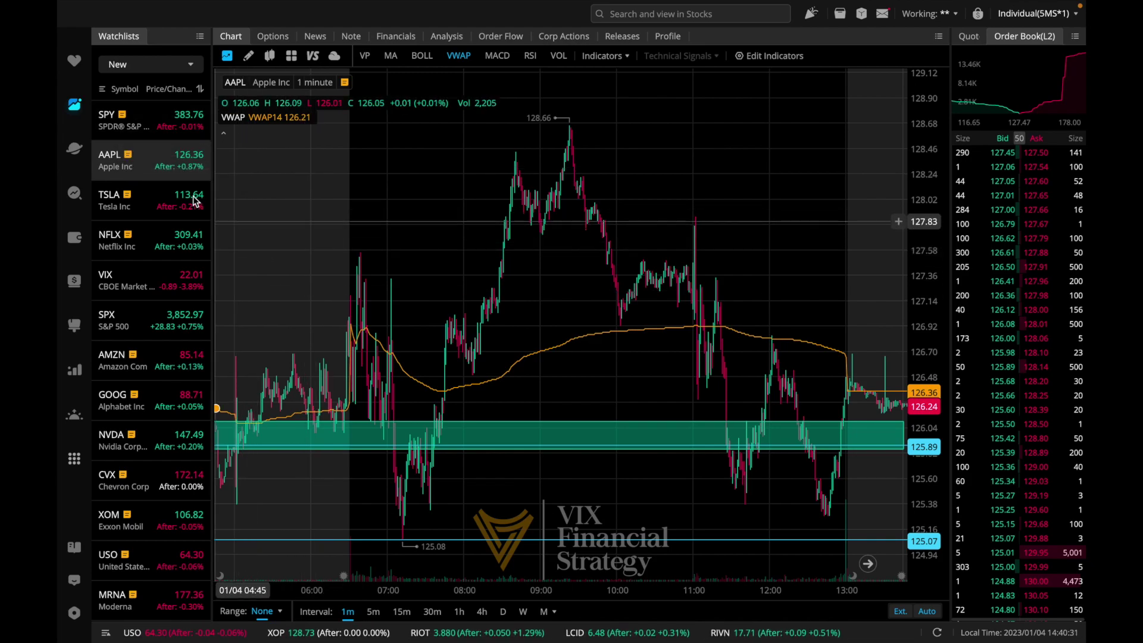
left_click(156, 120)
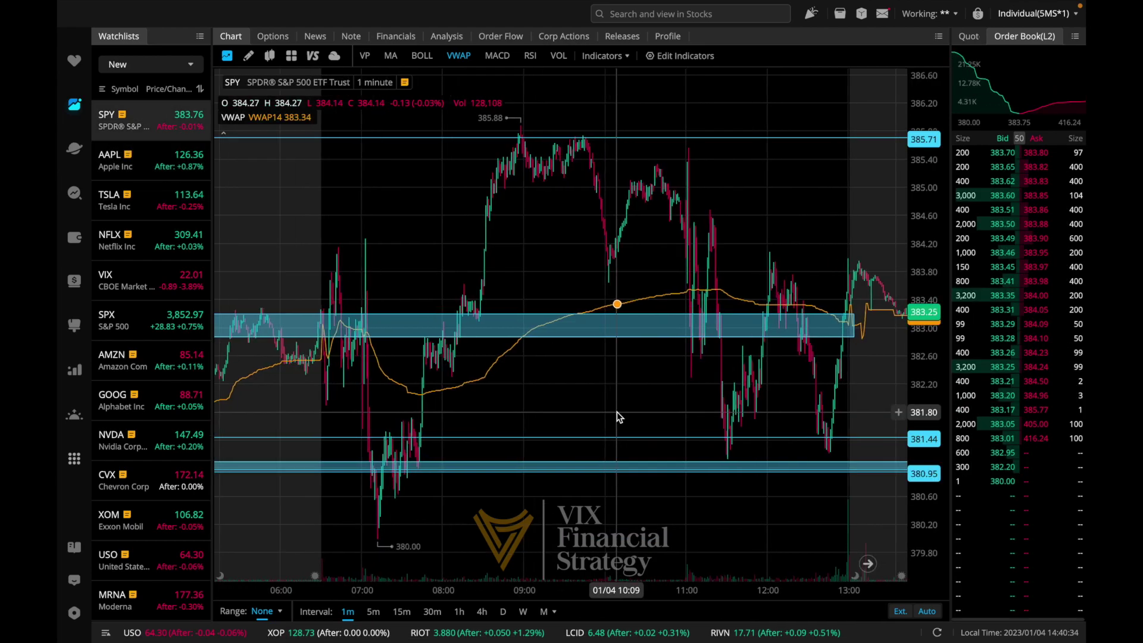
scroll(617, 412, "left", 2)
scroll(331, 412, "up", 3)
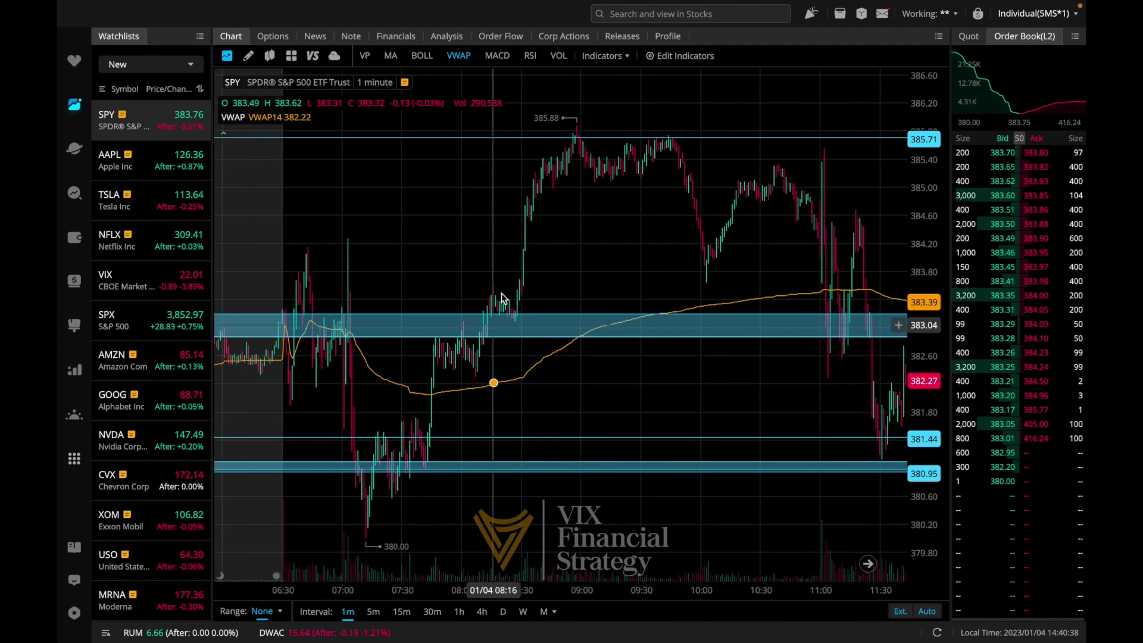
scroll(720, 256, "right", 1)
left_click_drag(683, 255, 590, 266)
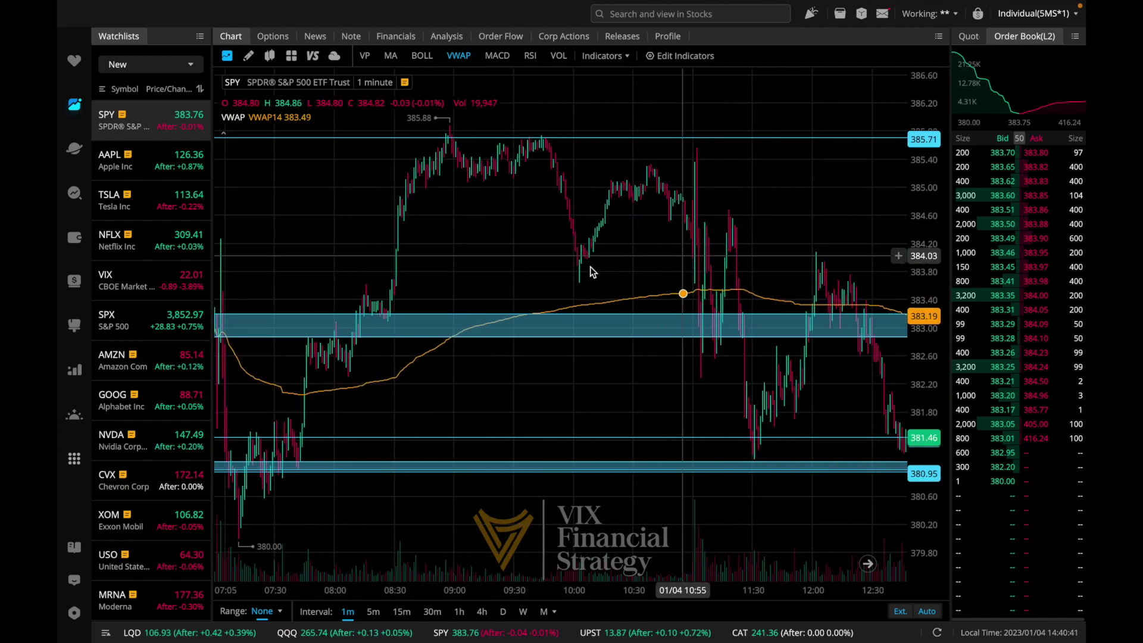
scroll(582, 283, "up", 4)
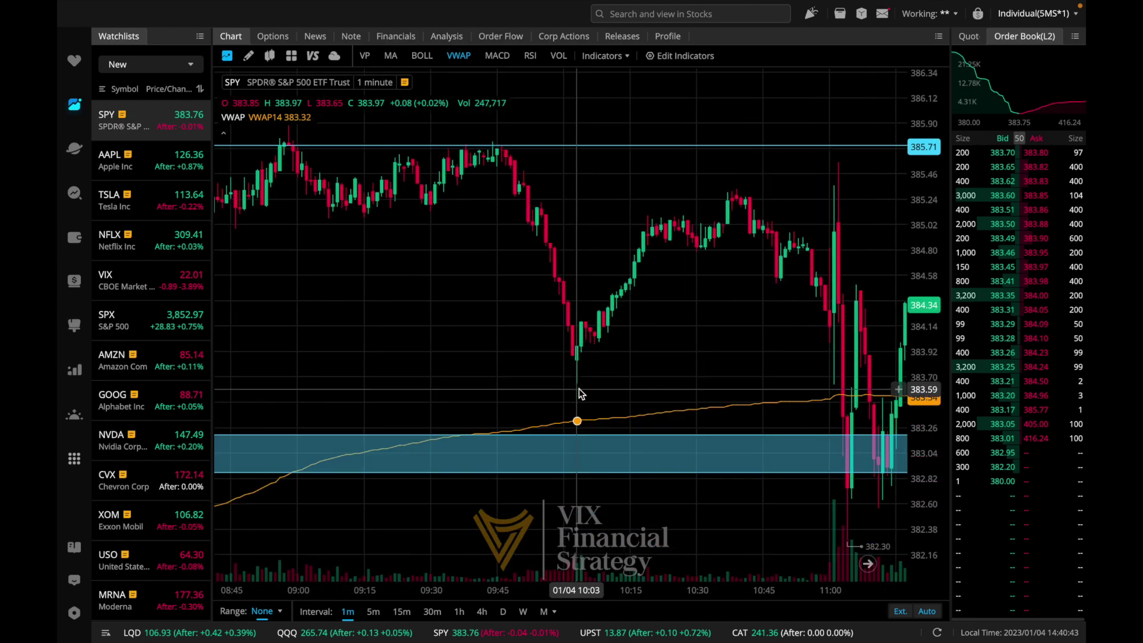
- Trace SPY's one-minute VWAP crossings from 11:00 through the 13:00 close, and review the morning move from the 380.00 low
scroll(579, 393, "down", 4)
scroll(688, 269, "up", 3)
scroll(687, 268, "right", 1)
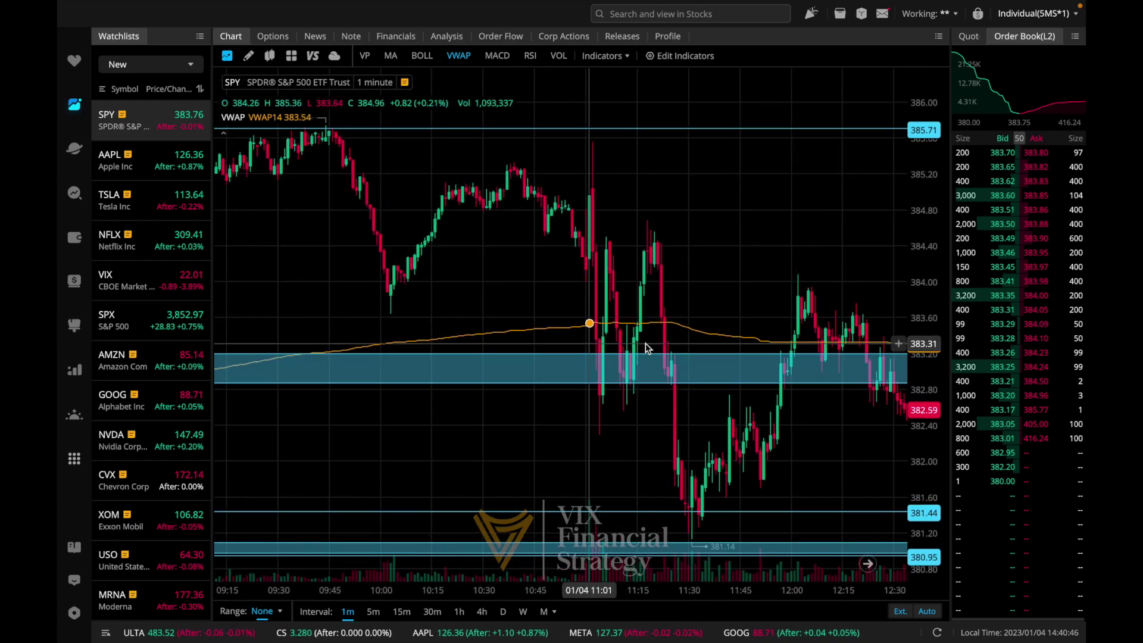
scroll(686, 384, "up", 2)
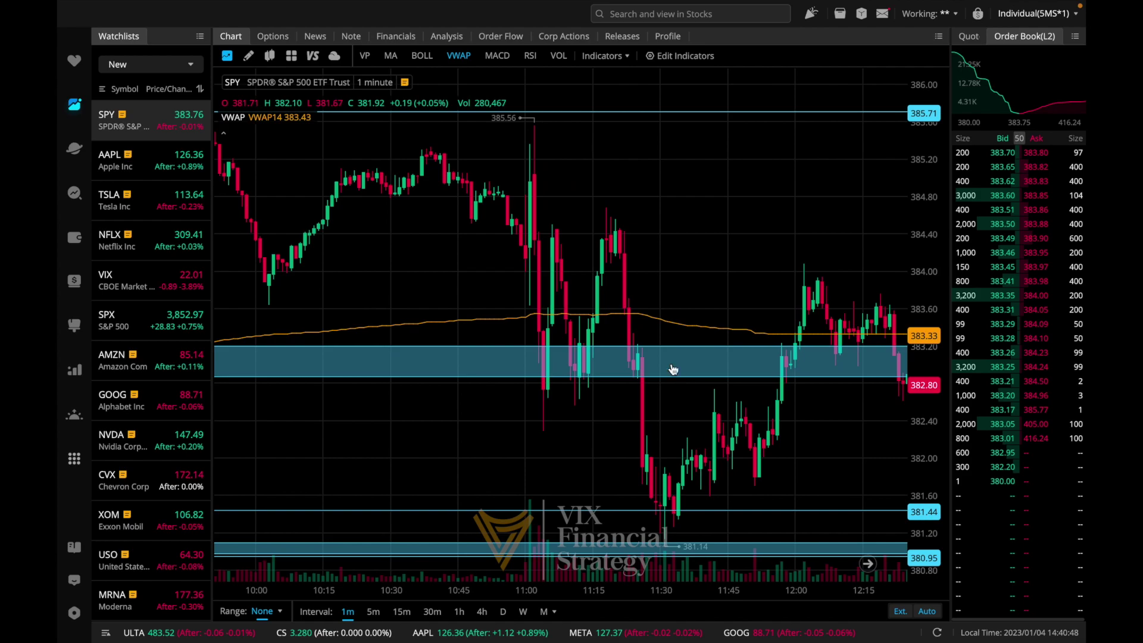
scroll(780, 314, "right", 5)
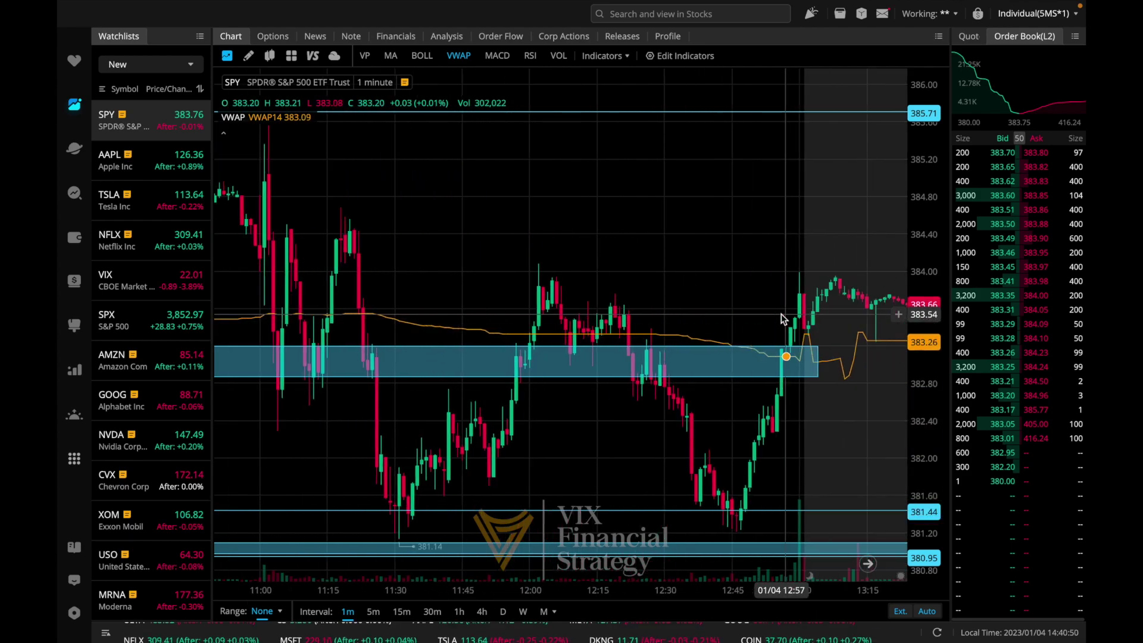
scroll(781, 313, "down", 2)
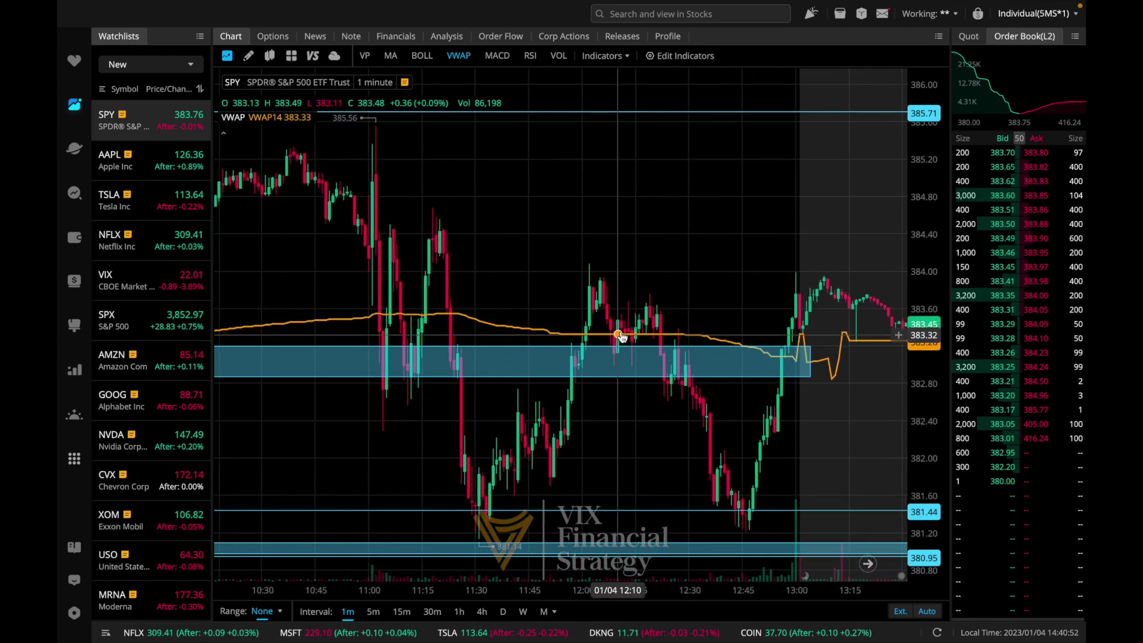
scroll(798, 362, "down", 4)
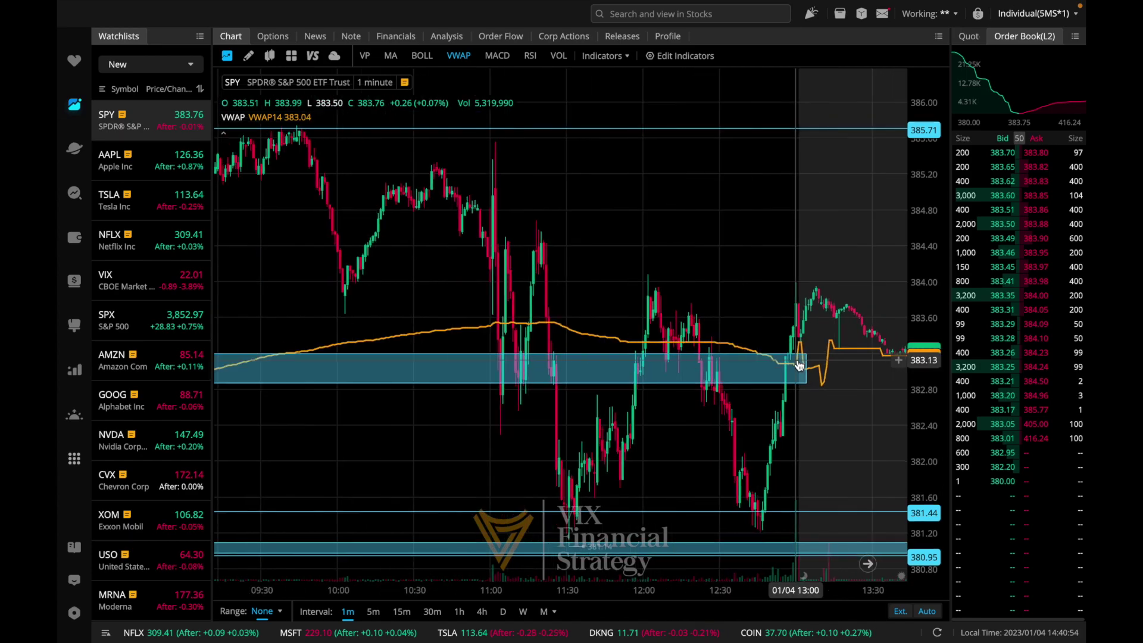
scroll(798, 365, "left", 3)
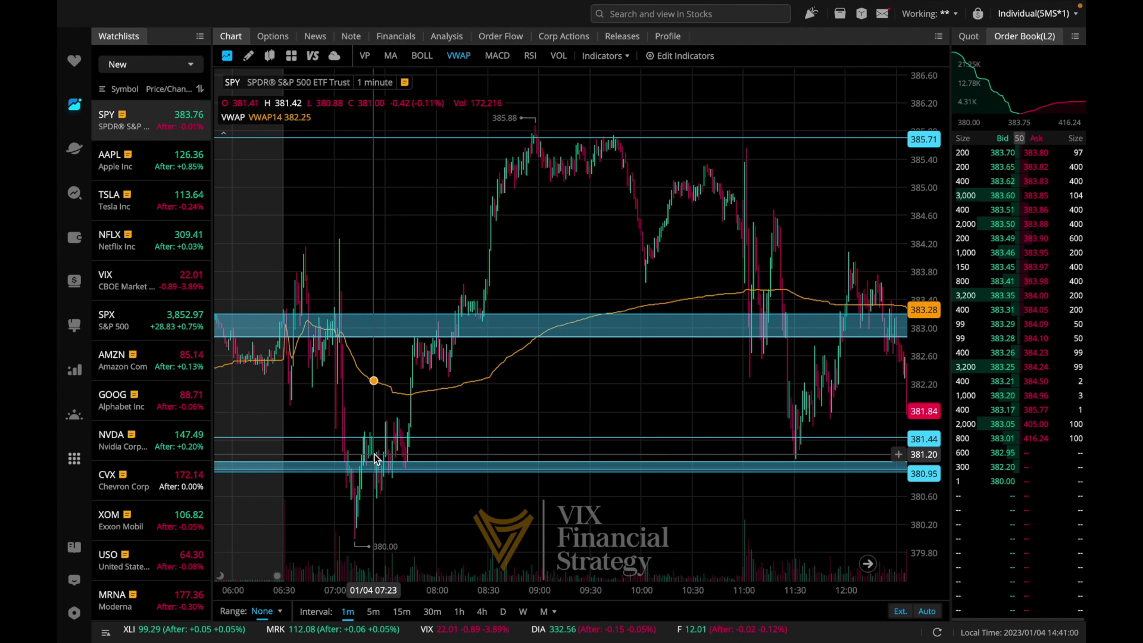
scroll(597, 371, "up", 3)
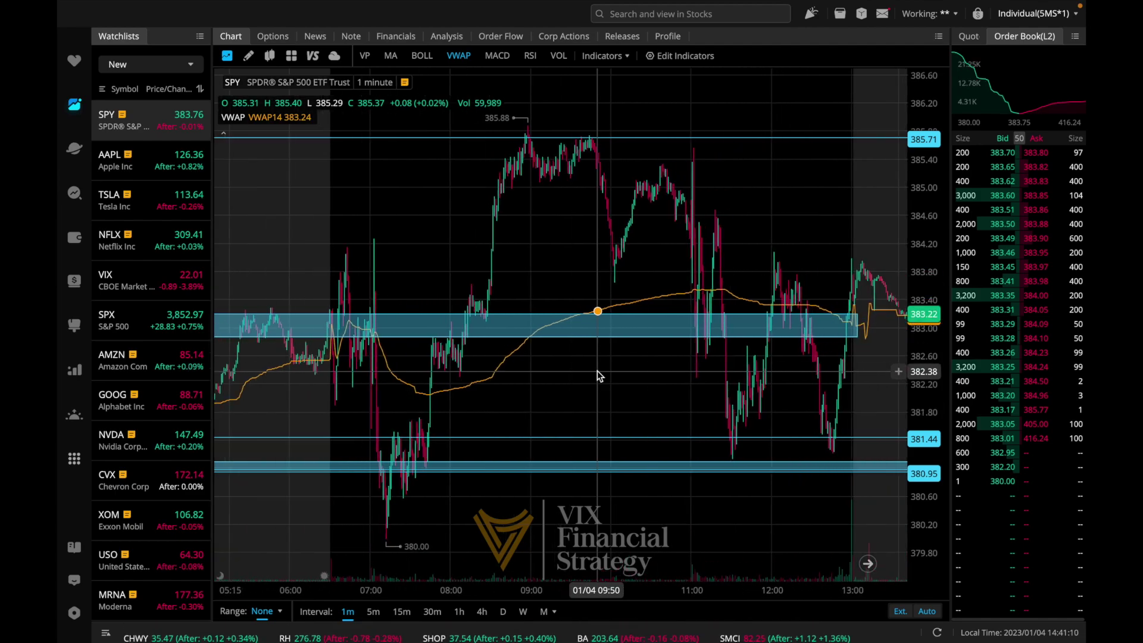
- Return to AAPL's one-minute chart and examine how candles cross VWAP after the 06:30 open on 01/04
left_click(198, 171)
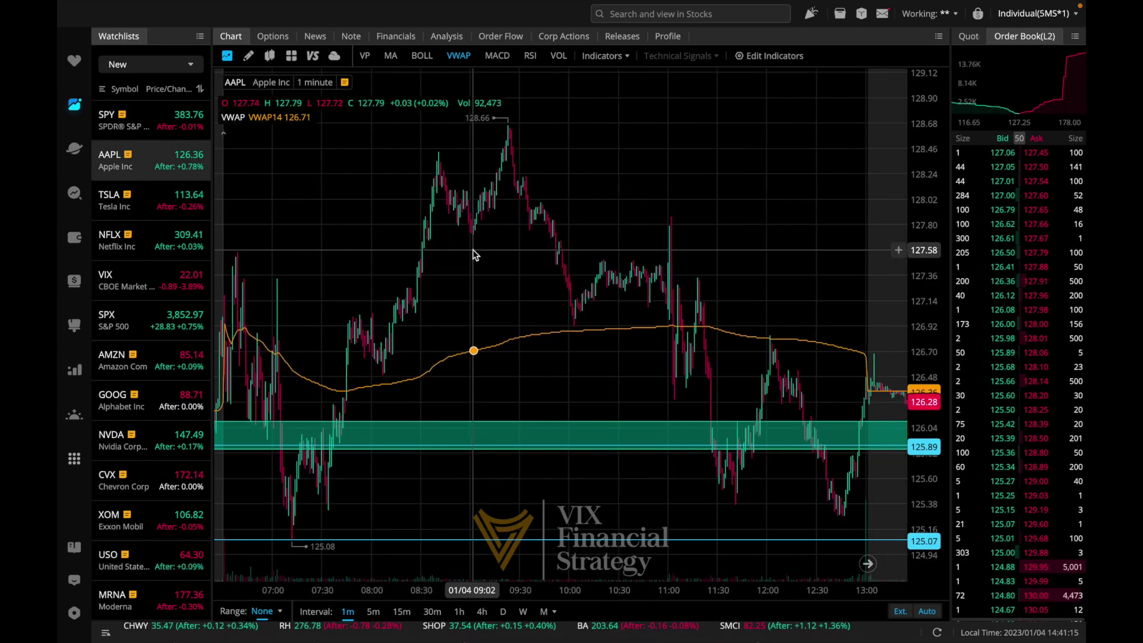
scroll(472, 249, "up", 3)
scroll(469, 266, "left", 3)
scroll(470, 271, "up", 2)
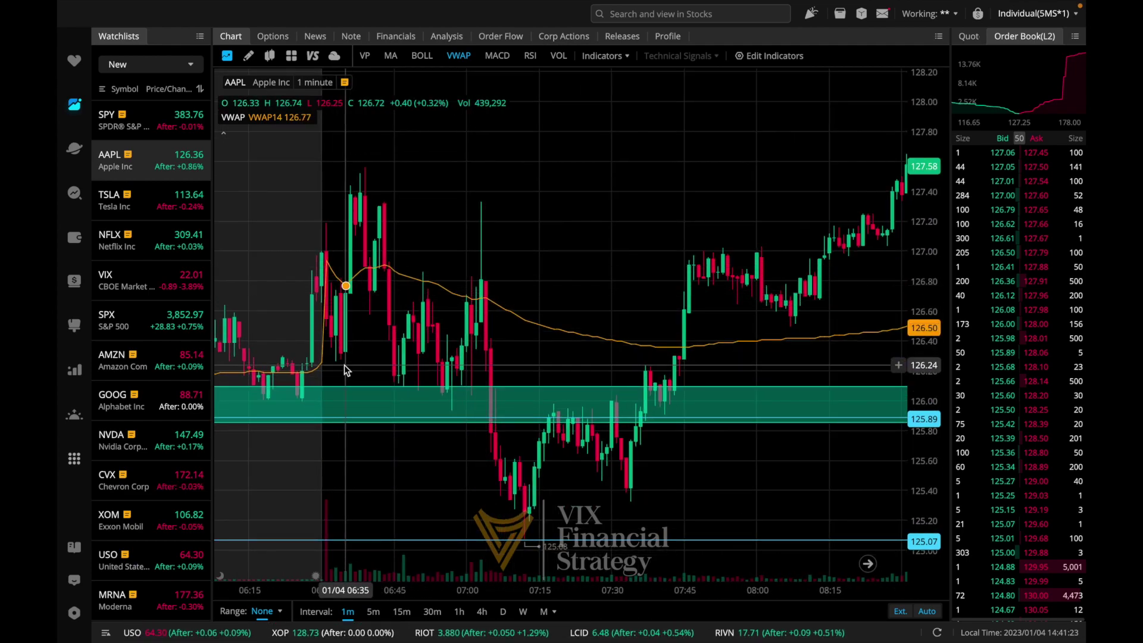
scroll(327, 292, "up", 2)
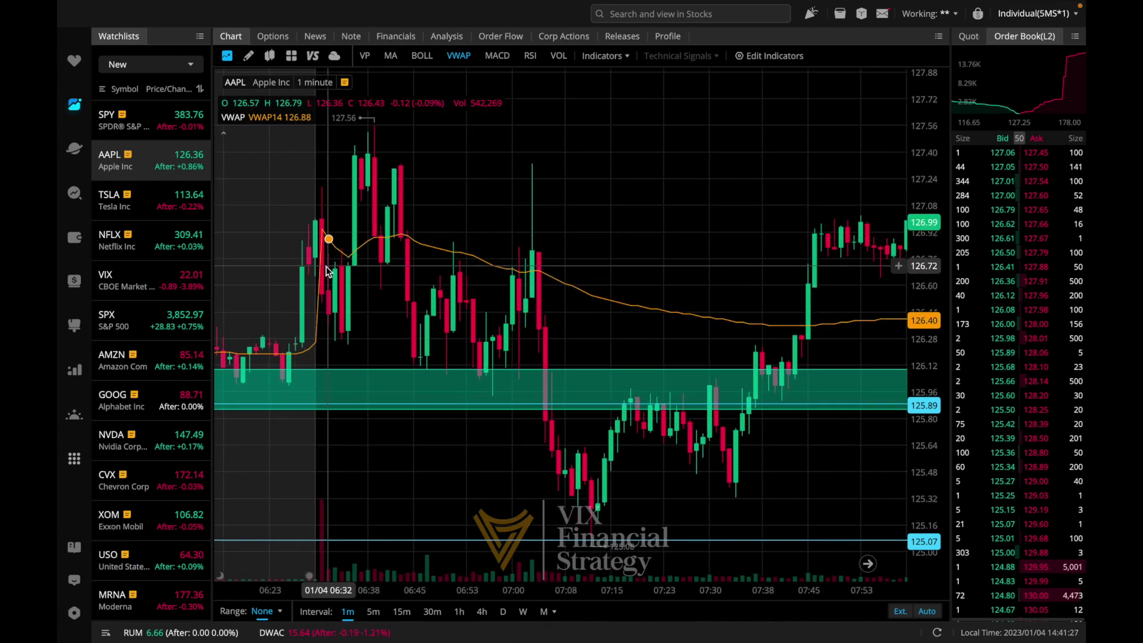
scroll(330, 255, "down", 3)
scroll(367, 148, "down", 1)
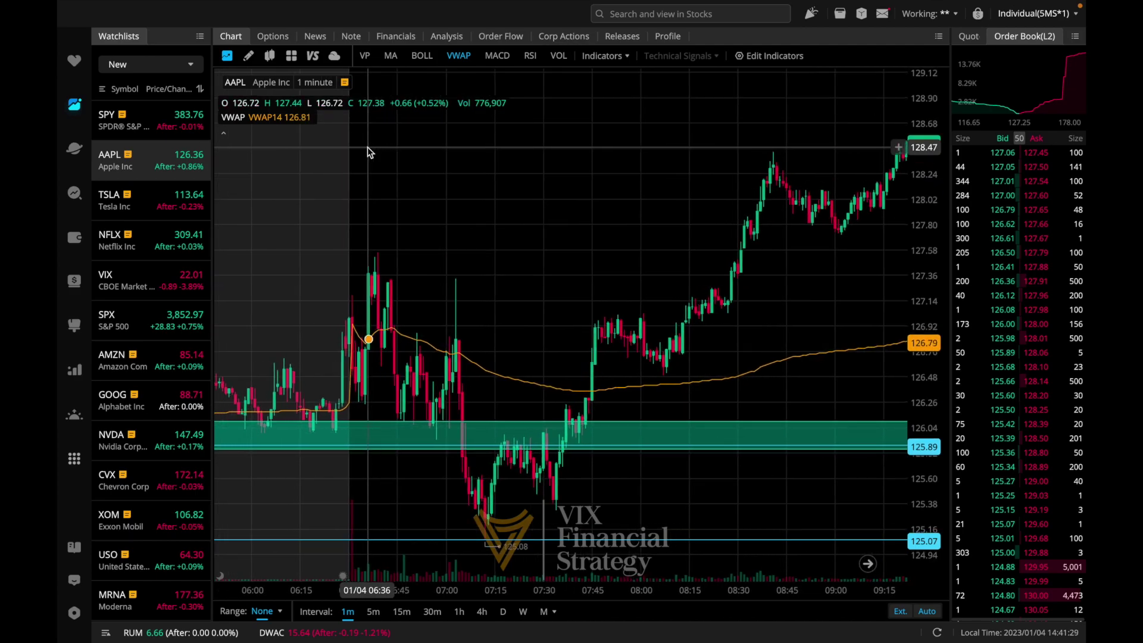
scroll(366, 147, "left", 3)
scroll(489, 176, "right", 6)
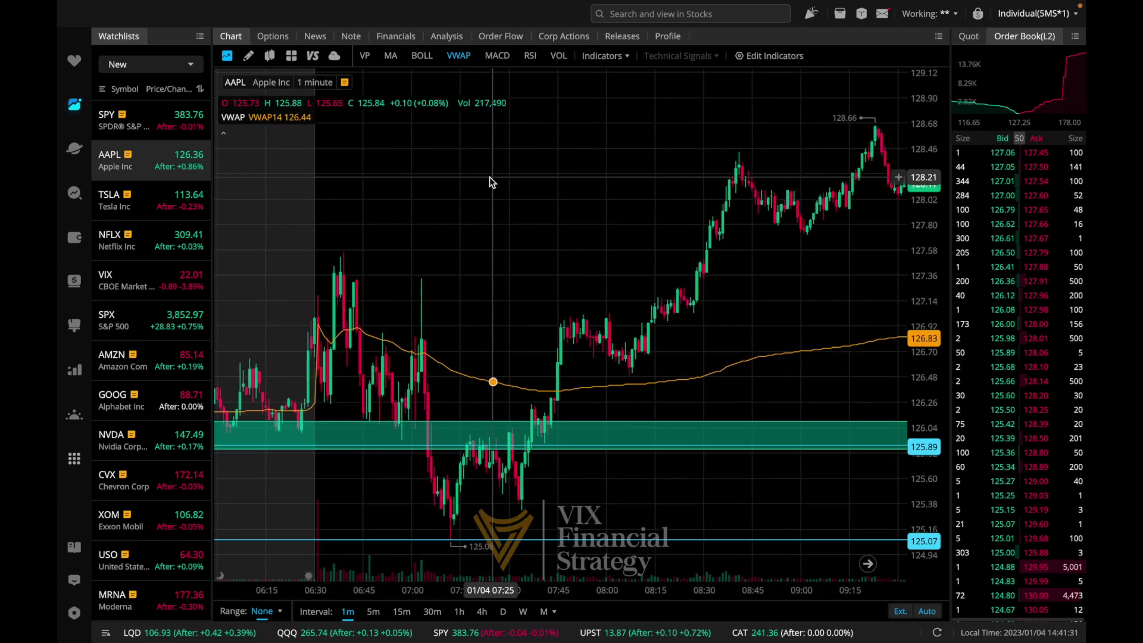
- Examine AAPL's one-minute candles against VWAP between the 06:30 open and 07:45 on 01/04, including the move around 07:04
scroll(489, 176, "down", 4)
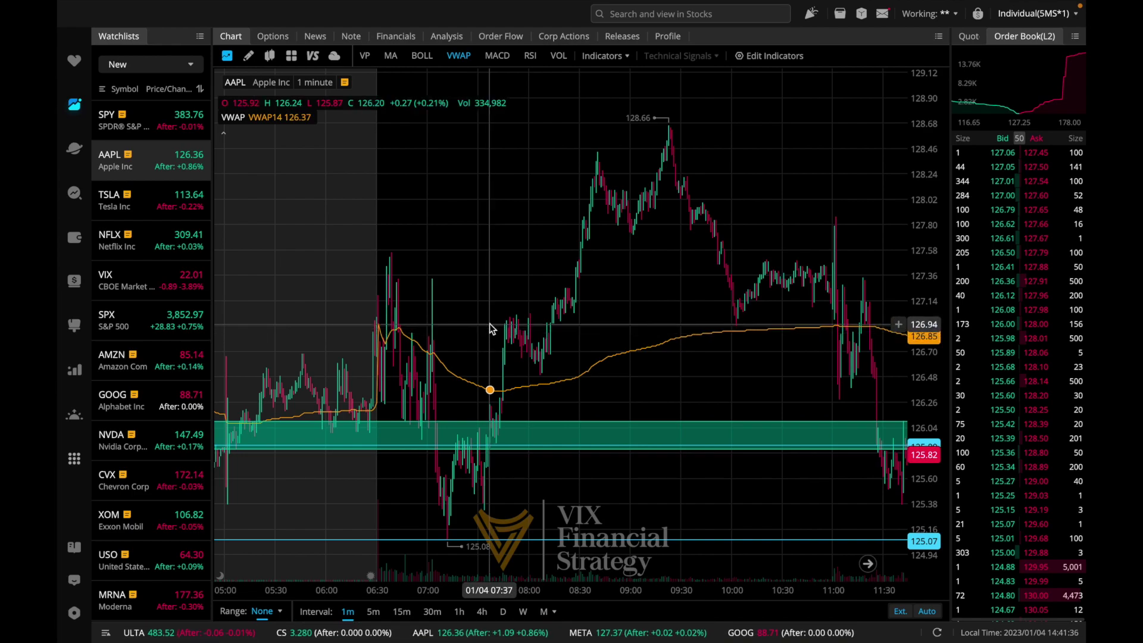
scroll(454, 332, "up", 2)
scroll(455, 331, "up", 2)
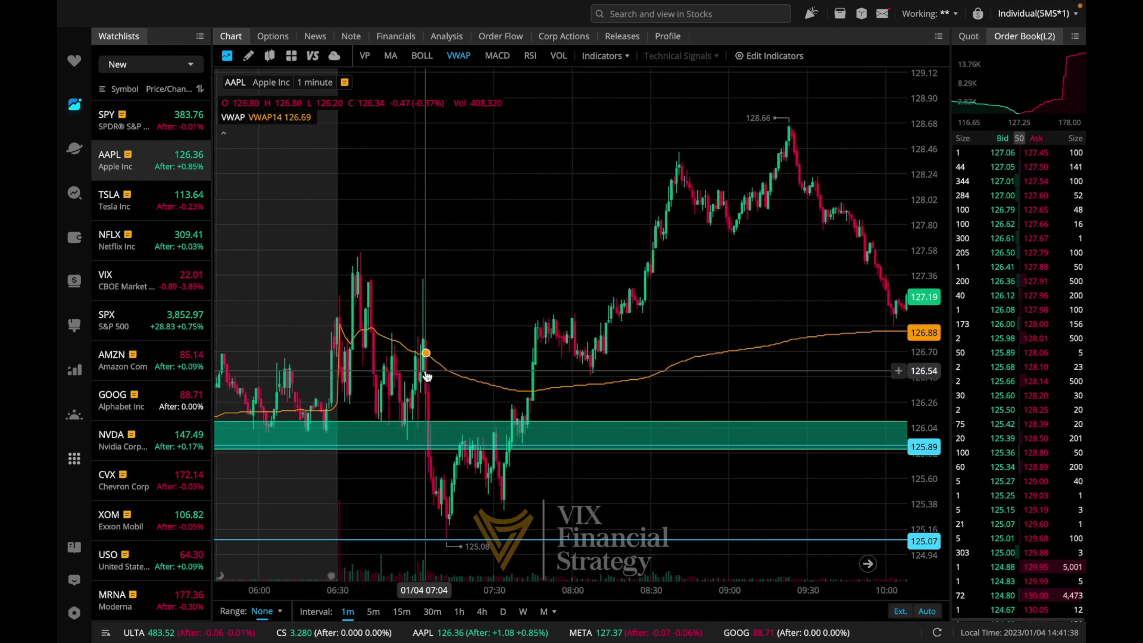
scroll(314, 332, "up", 2)
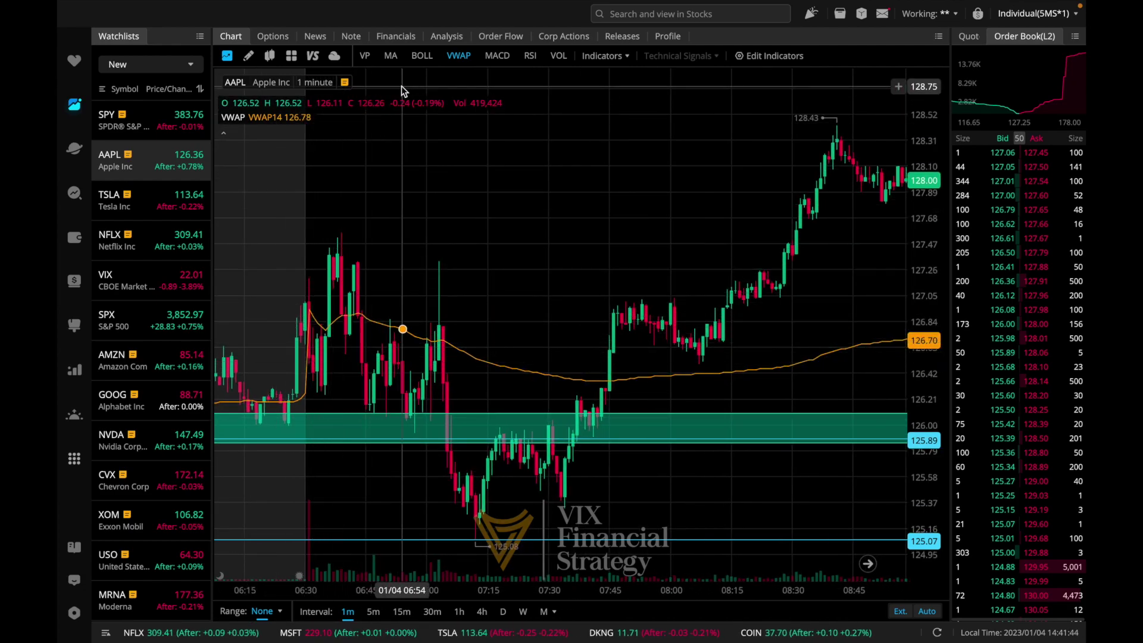
scroll(375, 250, "down", 5)
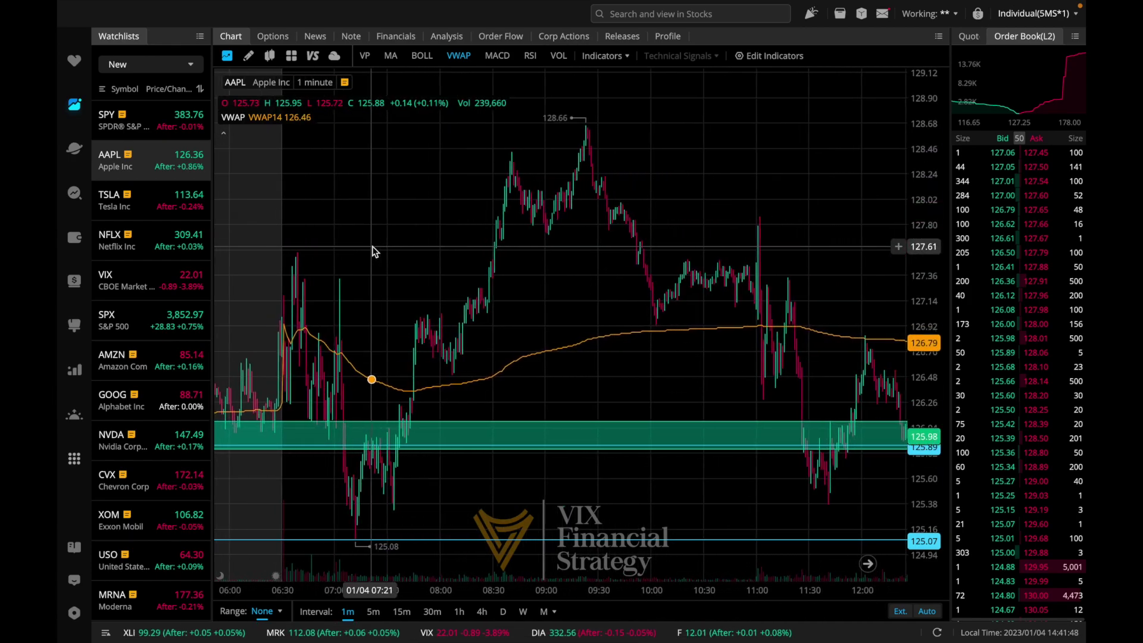
scroll(334, 357, "up", 2)
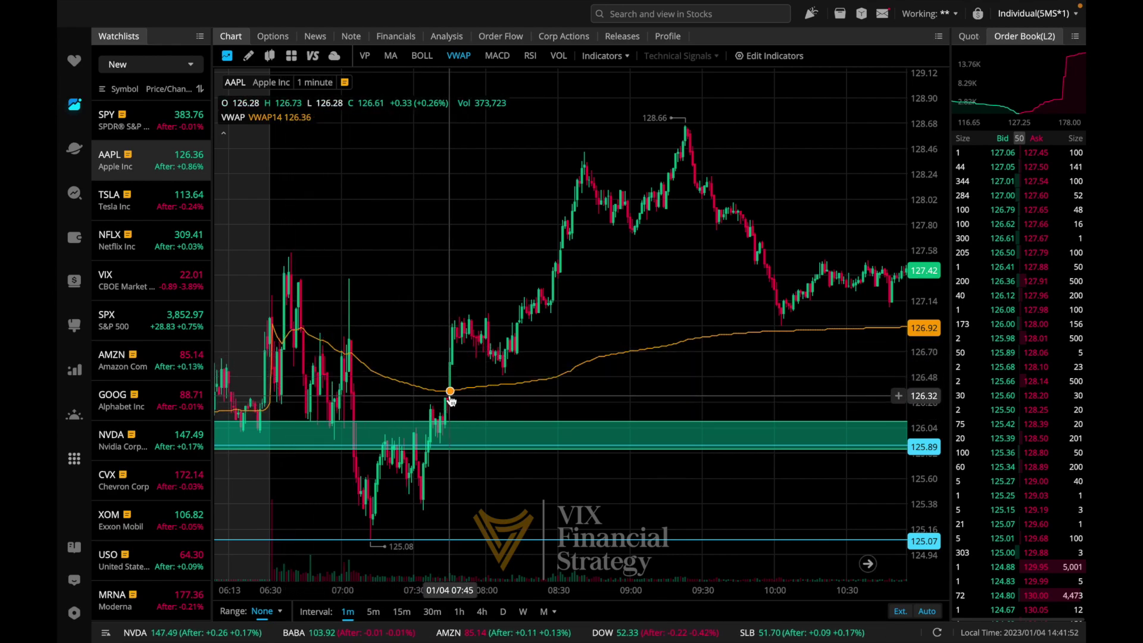
- Follow AAPL's price against VWAP from 07:45 through the 13:00 close on 01/04, and review the 08:55 to 09:33 stretch more closely
left_click_drag(611, 387, 402, 388)
left_click_drag(768, 369, 524, 366)
scroll(721, 421, "down", 5)
scroll(721, 421, "left", 3)
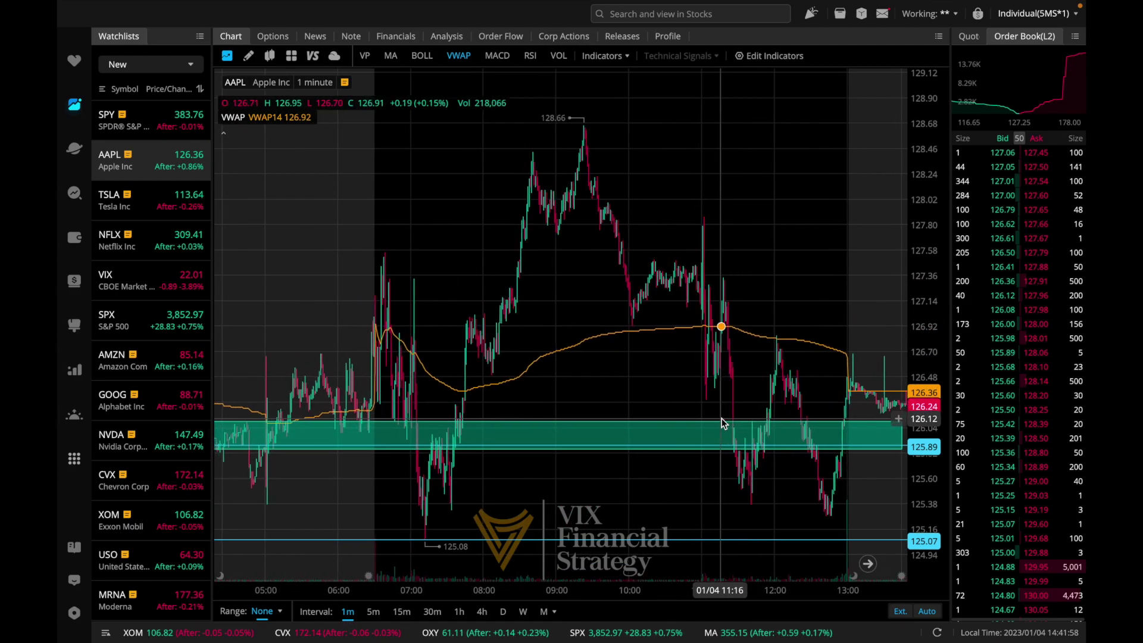
scroll(616, 390, "up", 1)
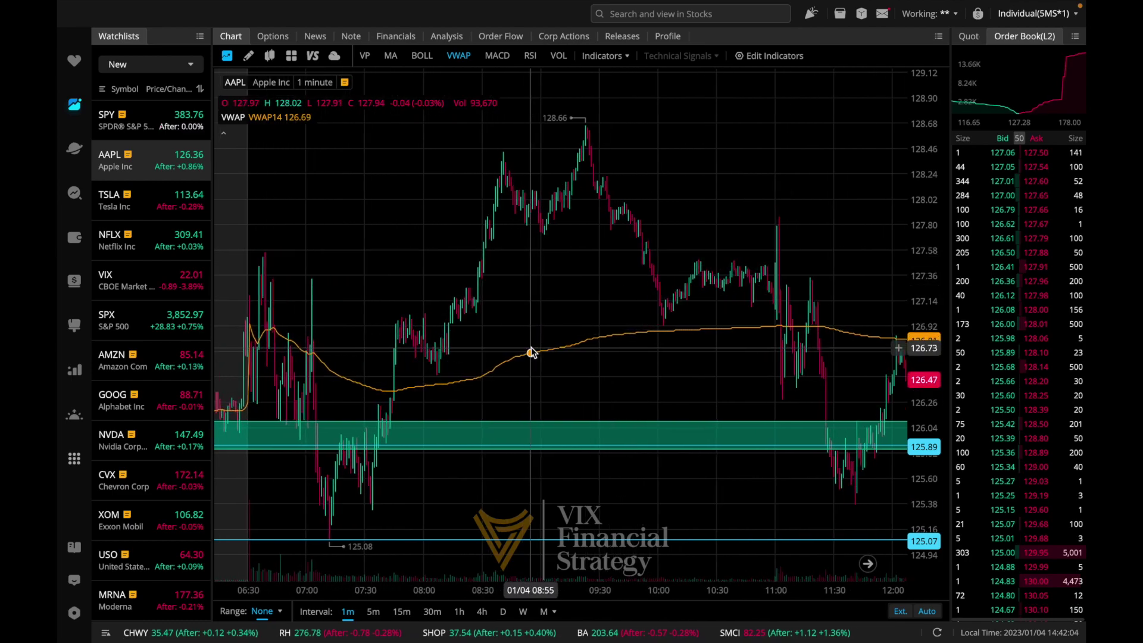
scroll(531, 350, "up", 2)
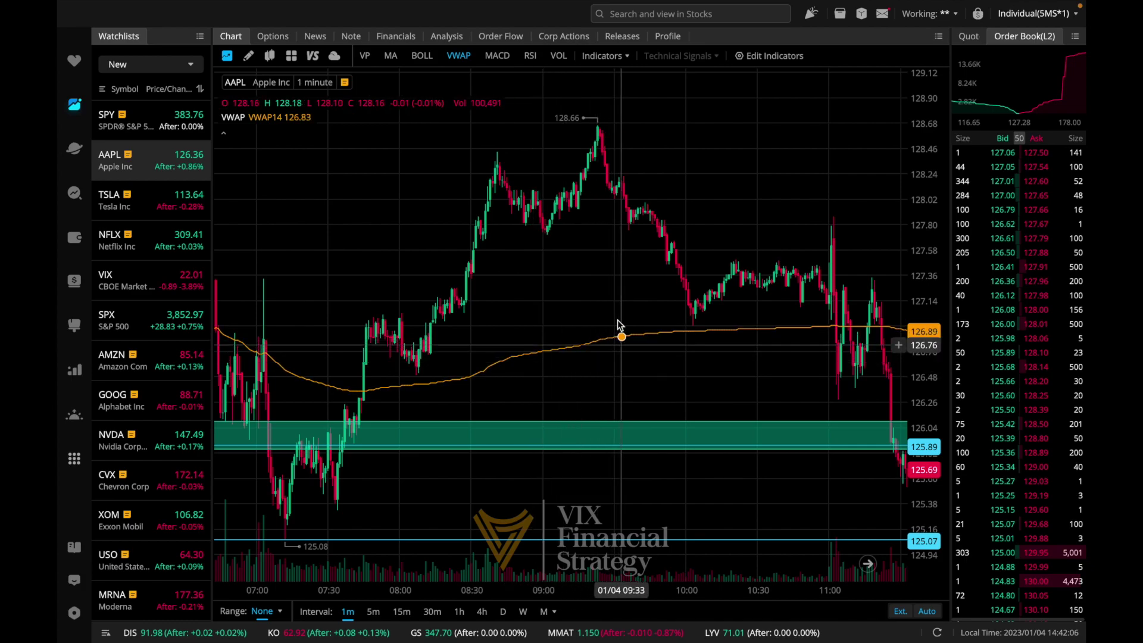
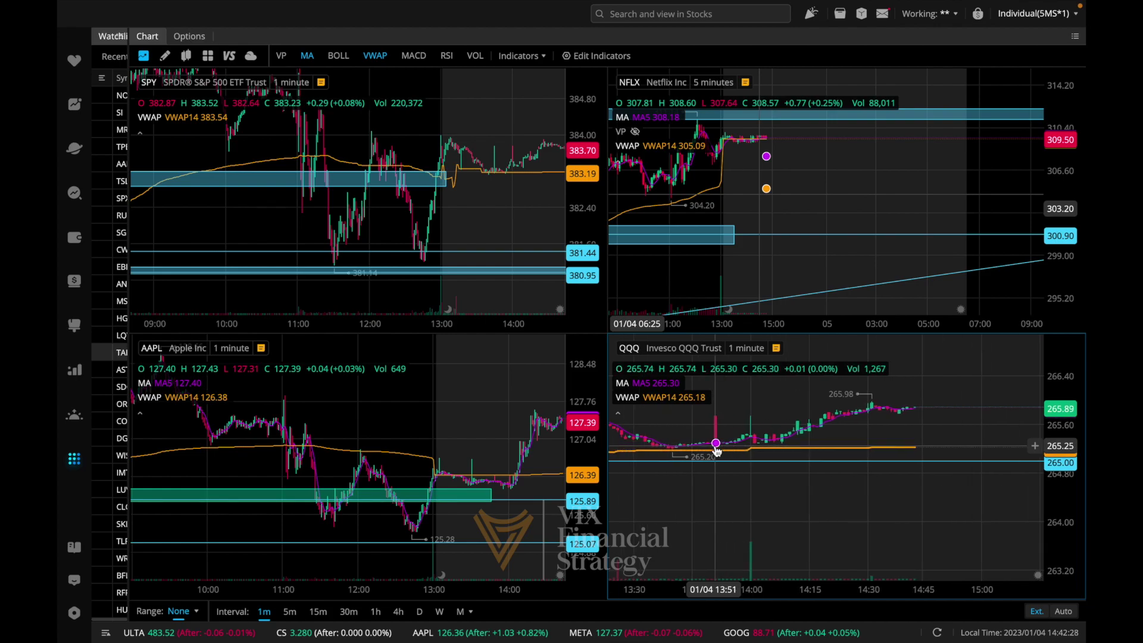
- Bring the 01/04 session into view on the QQQ one-minute and NFLX five-minute charts to compare price with VWAP
scroll(717, 449, "down", 6)
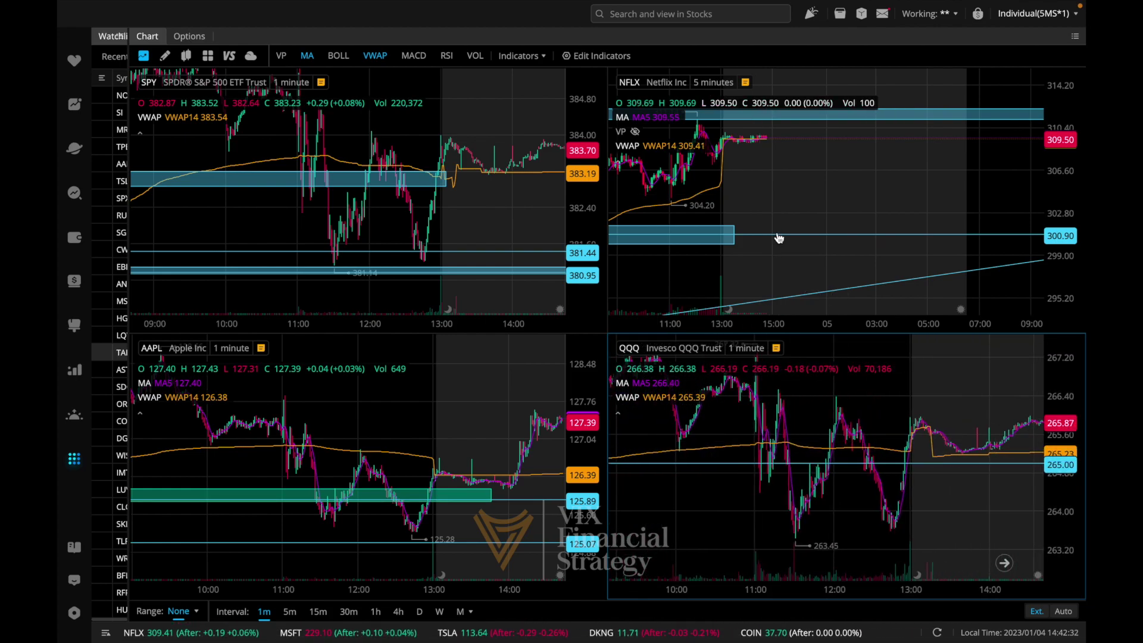
scroll(778, 238, "up", 10)
scroll(779, 238, "up", 5)
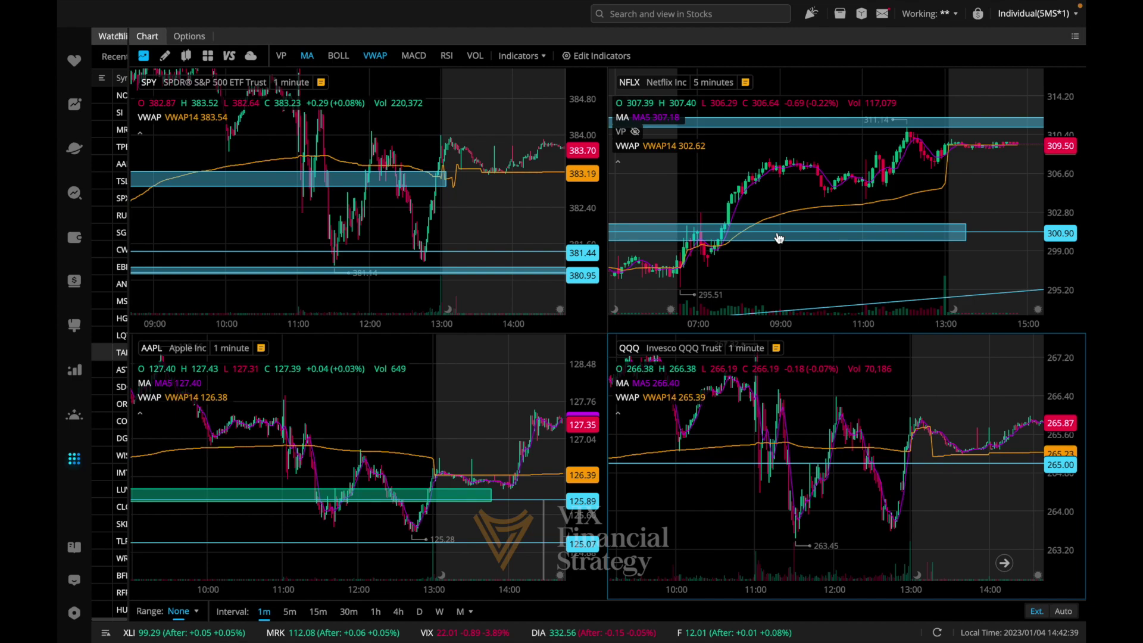
scroll(388, 455, "up", 3)
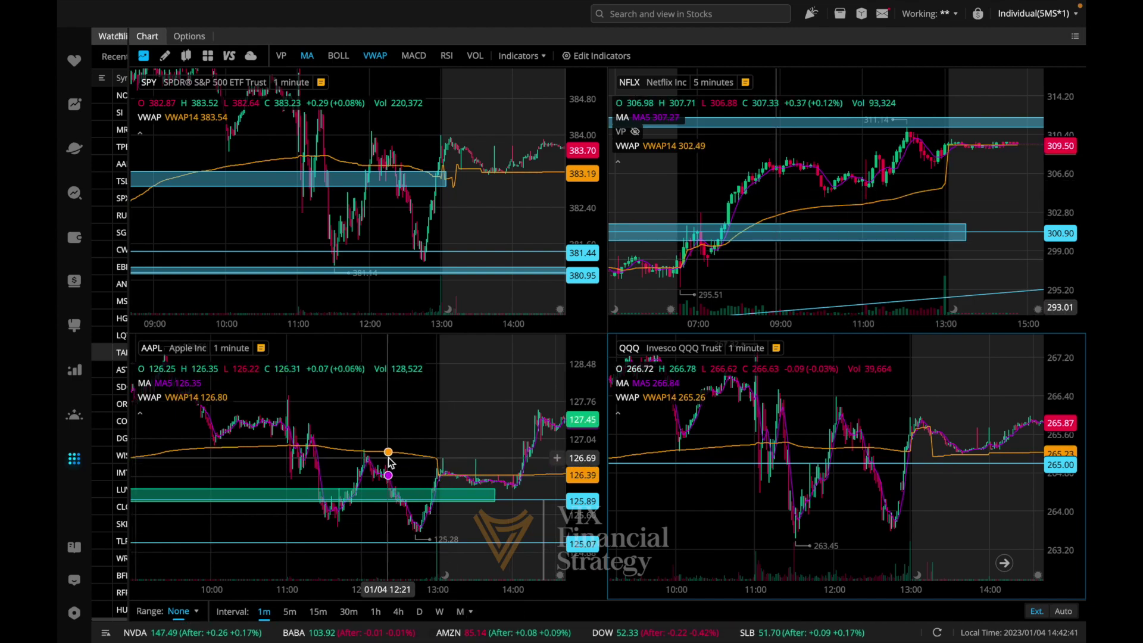
- Examine AAPL's one-minute VWAP crossings between 11:00 and 11:30 on 01/04, focusing on the candles from 11:15 to 11:22
scroll(388, 455, "up", 3)
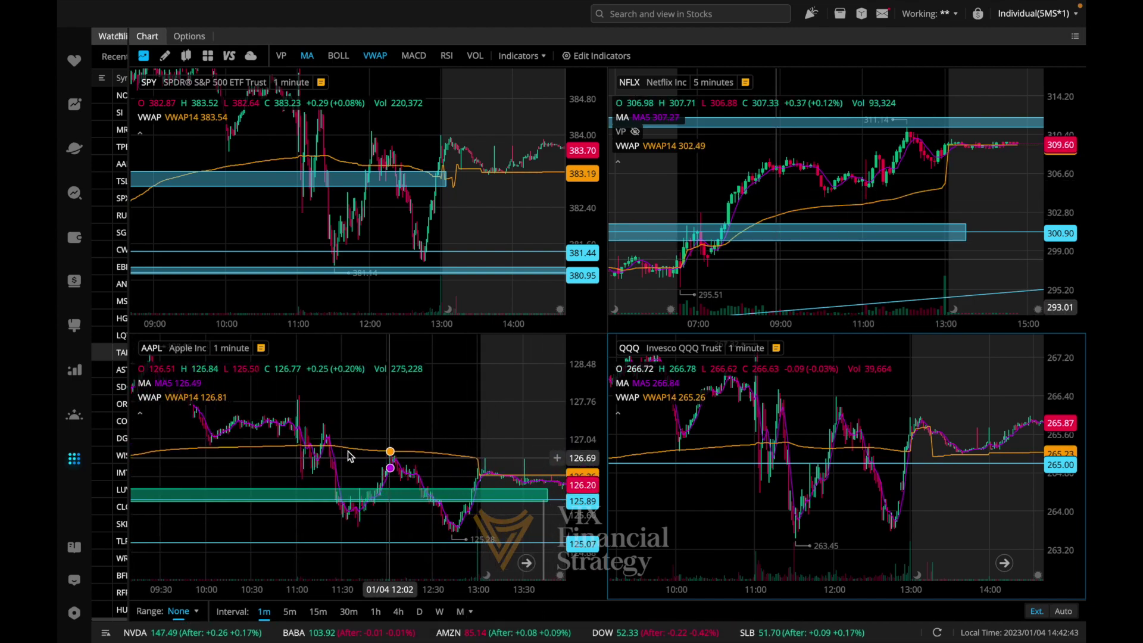
scroll(229, 143, "up", 3)
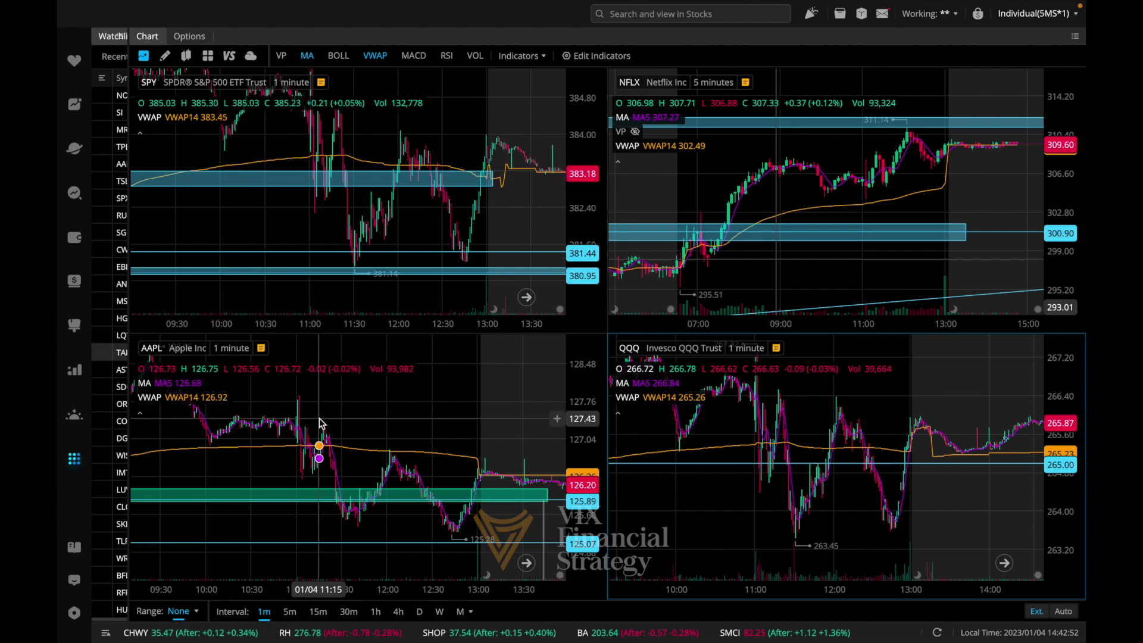
scroll(319, 416, "up", 4)
scroll(319, 416, "down", 2)
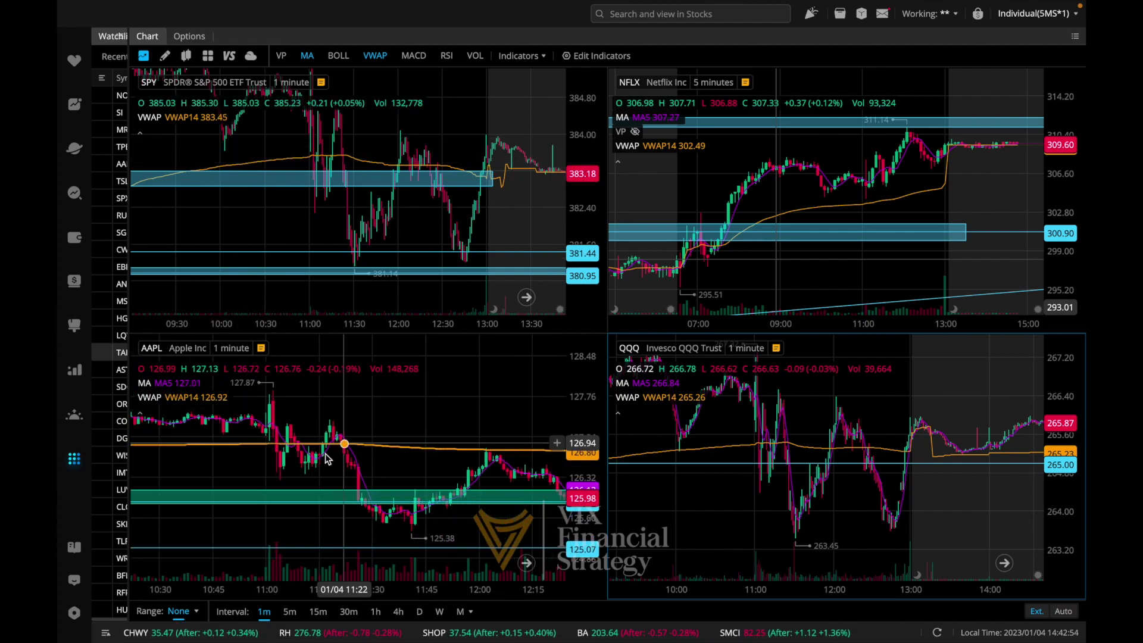
scroll(356, 449, "down", 1)
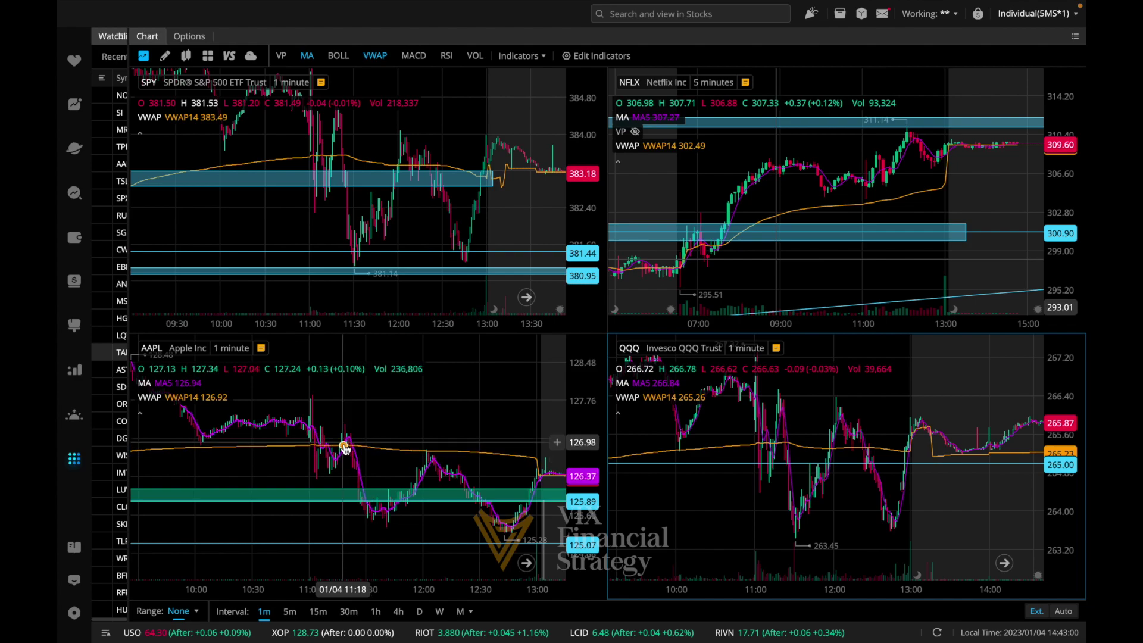
scroll(338, 443, "up", 1)
scroll(338, 441, "down", 2)
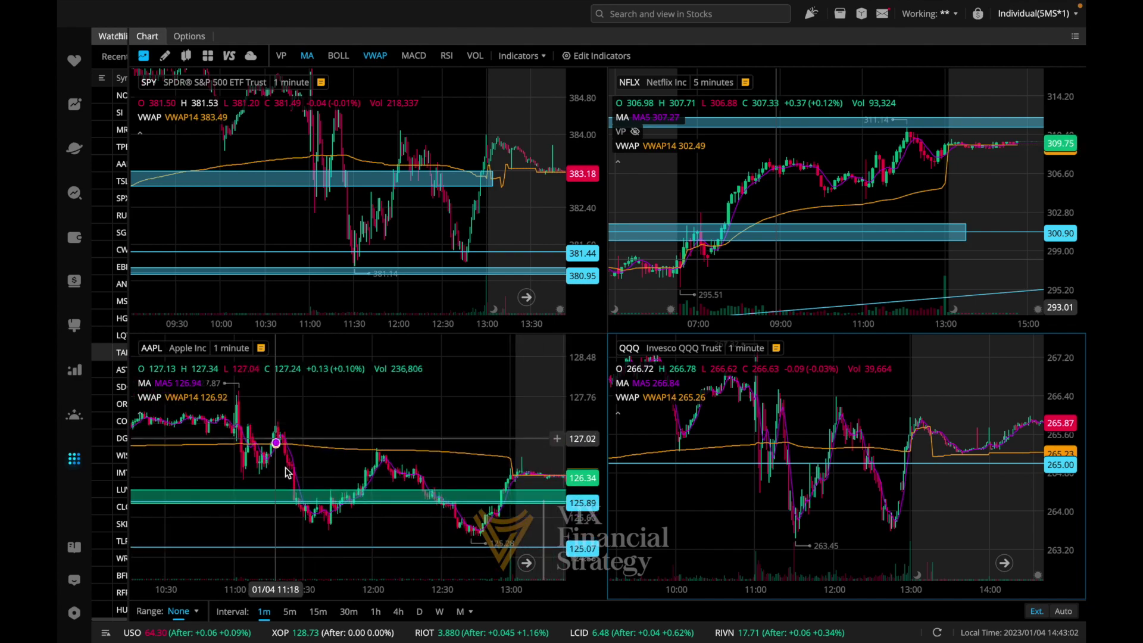
scroll(390, 338, "up", 1)
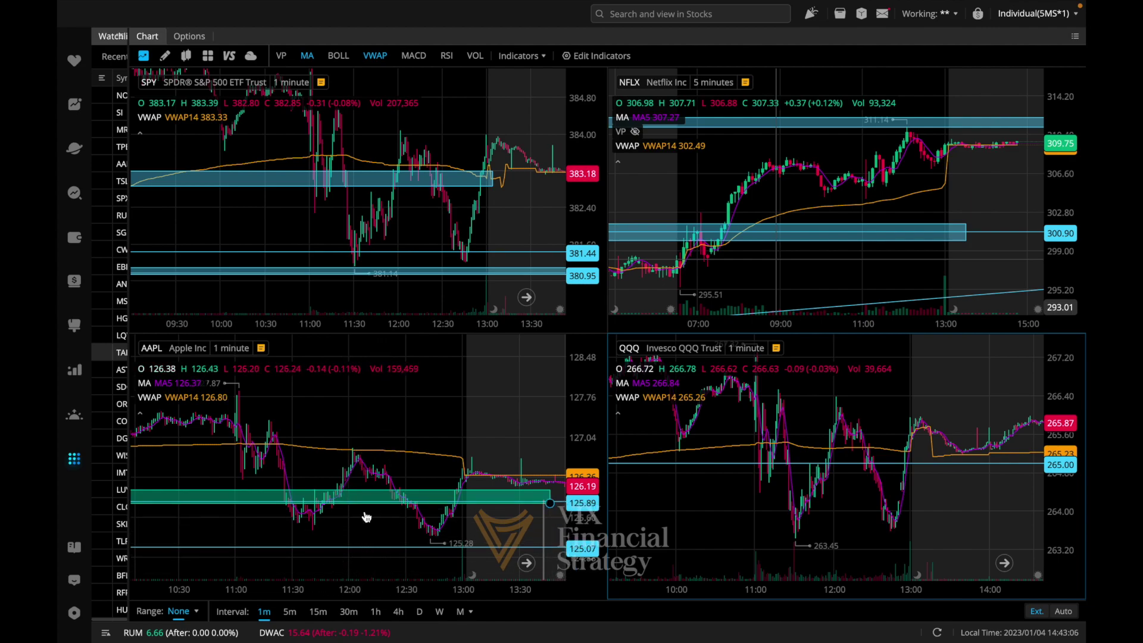
- Compare how AAPL and SPY approach VWAP around 12:05 on 01/04 on their one-minute charts
scroll(354, 446, "down", 2)
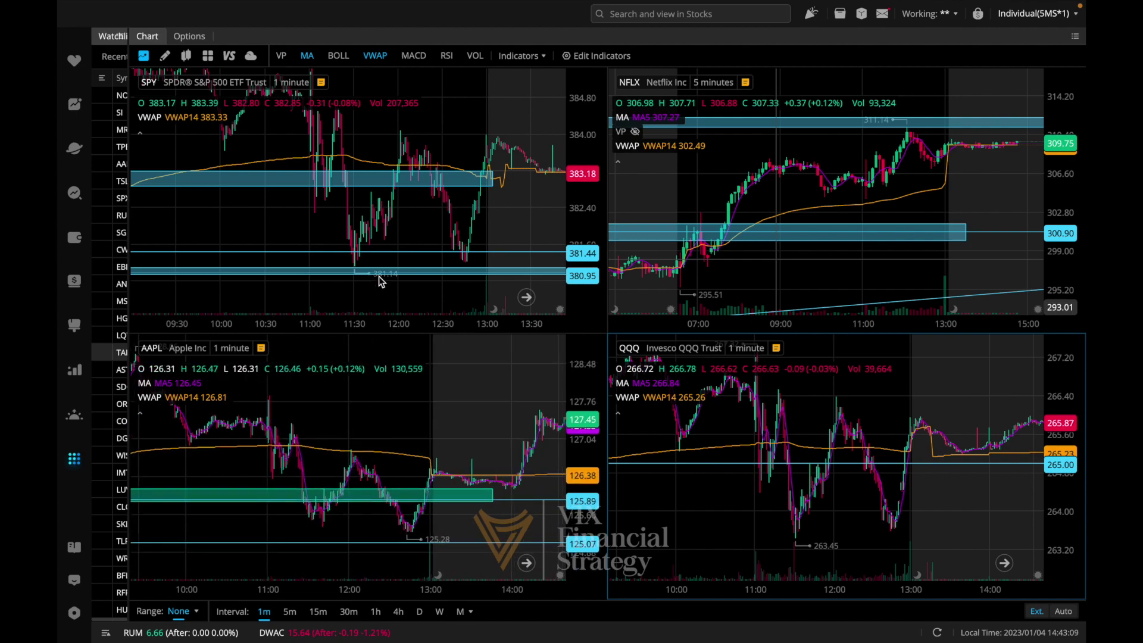
scroll(381, 261, "up", 2)
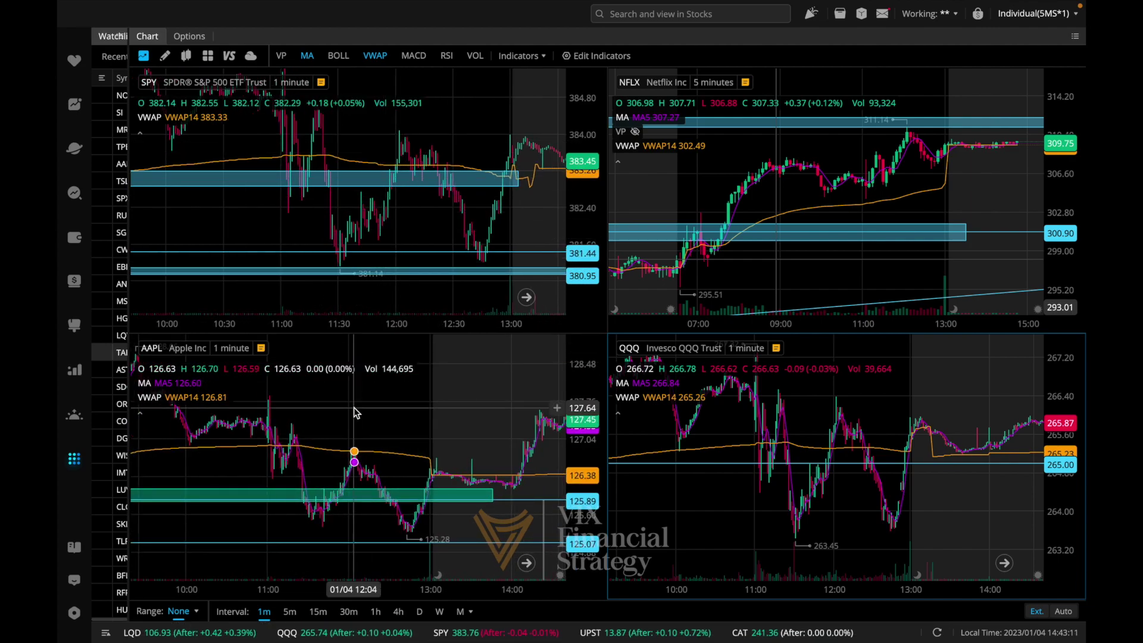
scroll(355, 417, "up", 3)
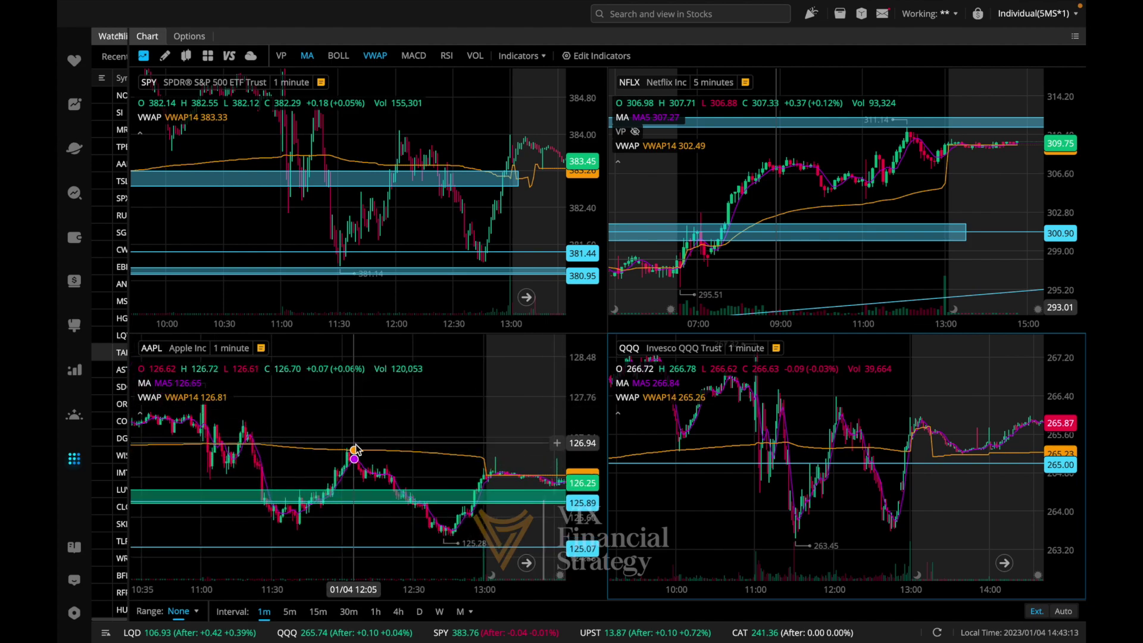
scroll(411, 187, "up", 2)
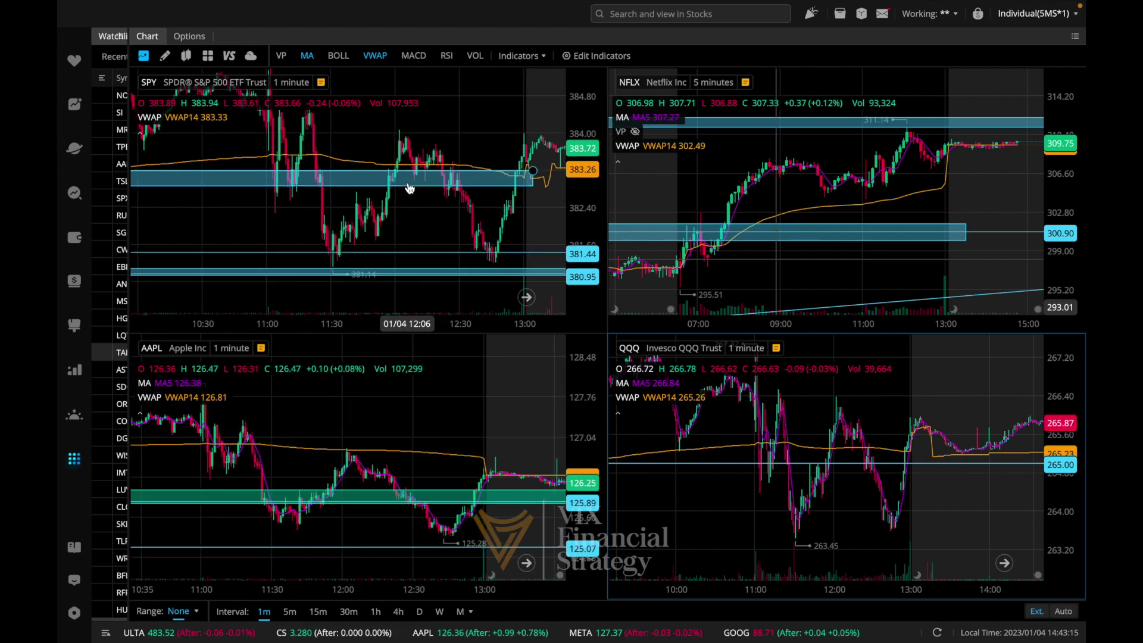
scroll(414, 187, "down", 2)
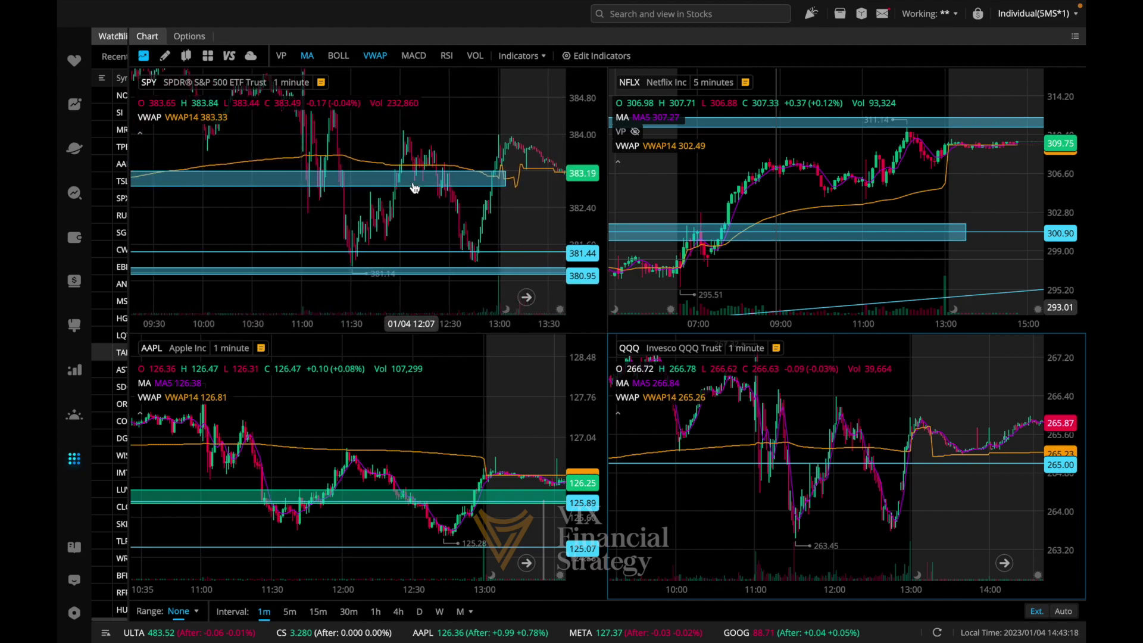
- Check QQQ's one-minute price action around VWAP from 12:13 to 12:48 and into the 13:00 close on 01/04
scroll(761, 455, "up", 3)
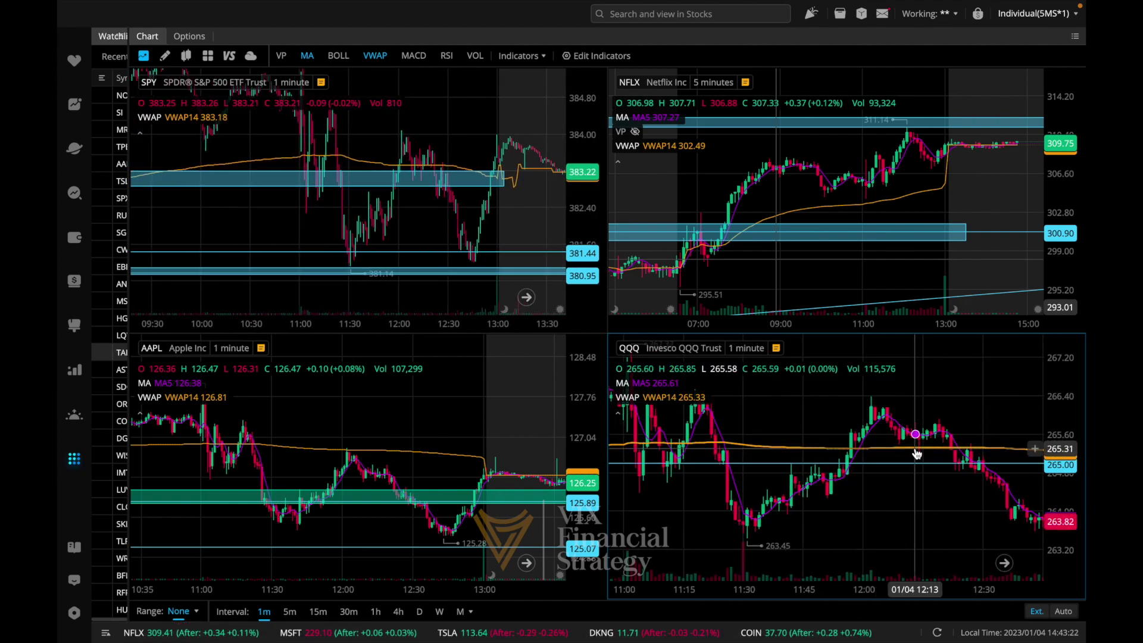
scroll(953, 453, "down", 3)
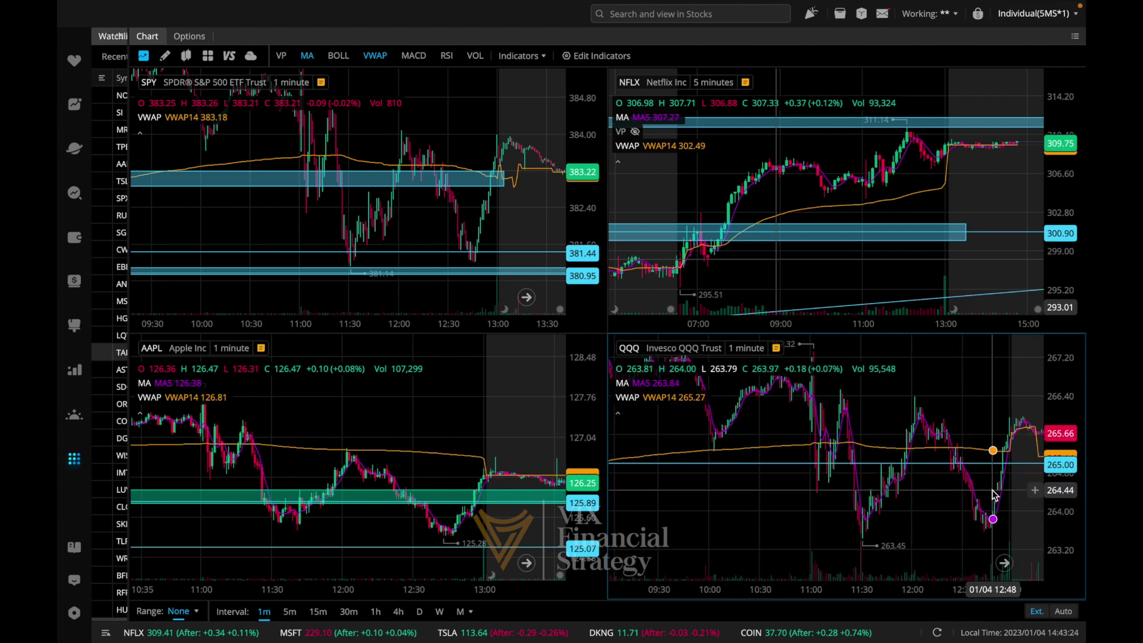
scroll(985, 500, "up", 3)
scroll(792, 410, "down", 3)
scroll(772, 226, "down", 3)
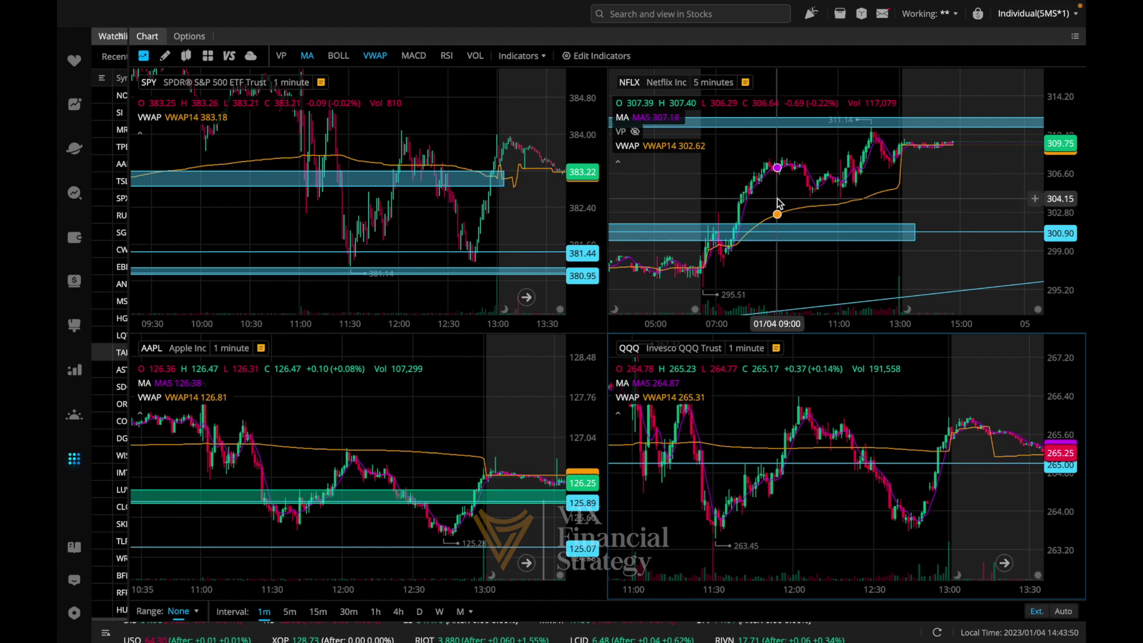
- Trace NFLX's five-minute price against VWAP from 06:20 to the 12:05 high on 01/04
scroll(773, 226, "up", 3)
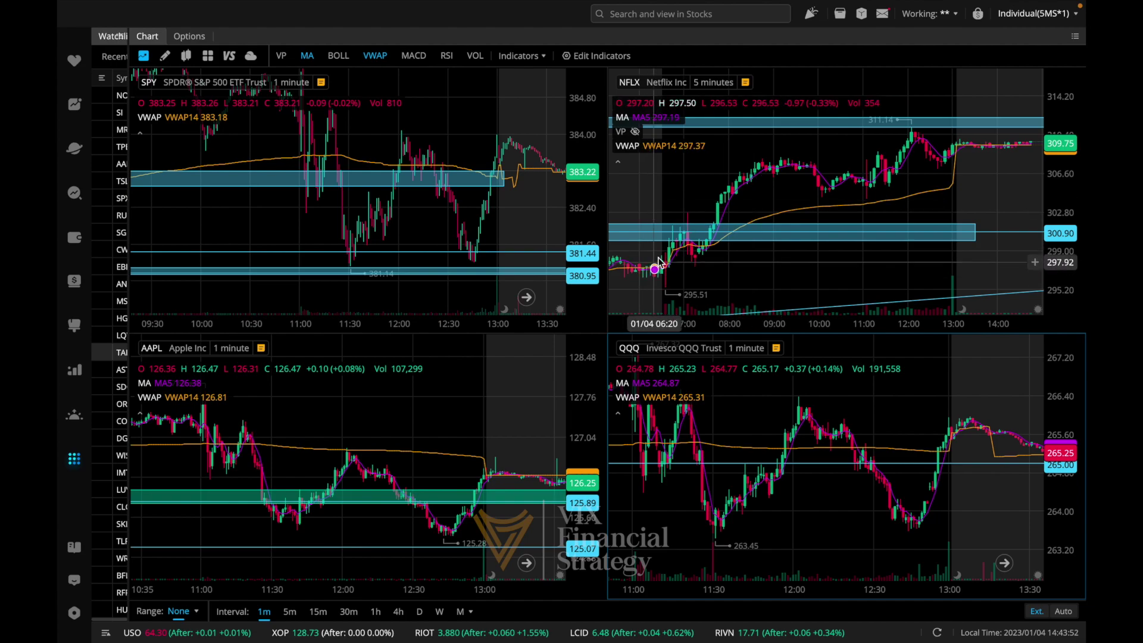
scroll(850, 216, "down", 6)
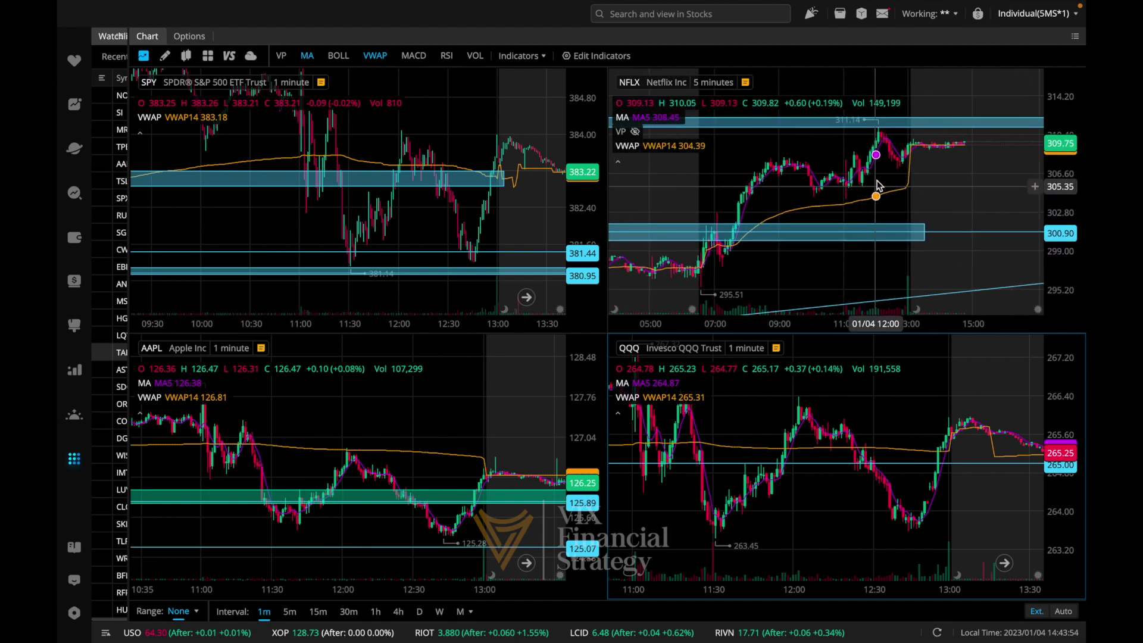
scroll(875, 132, "up", 5)
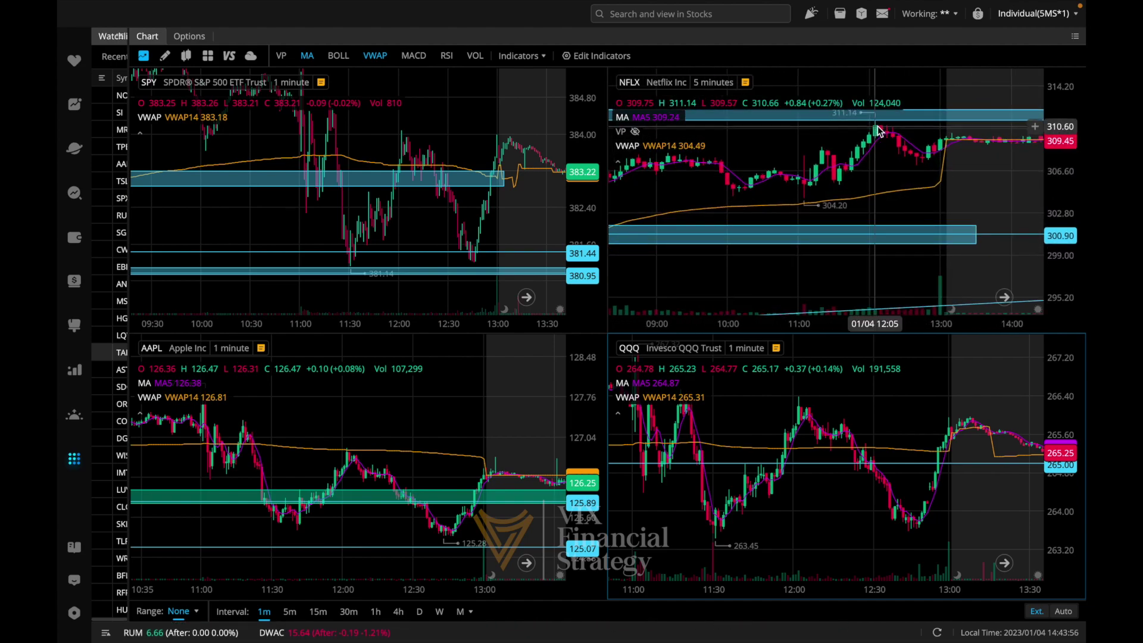
scroll(878, 132, "down", 1)
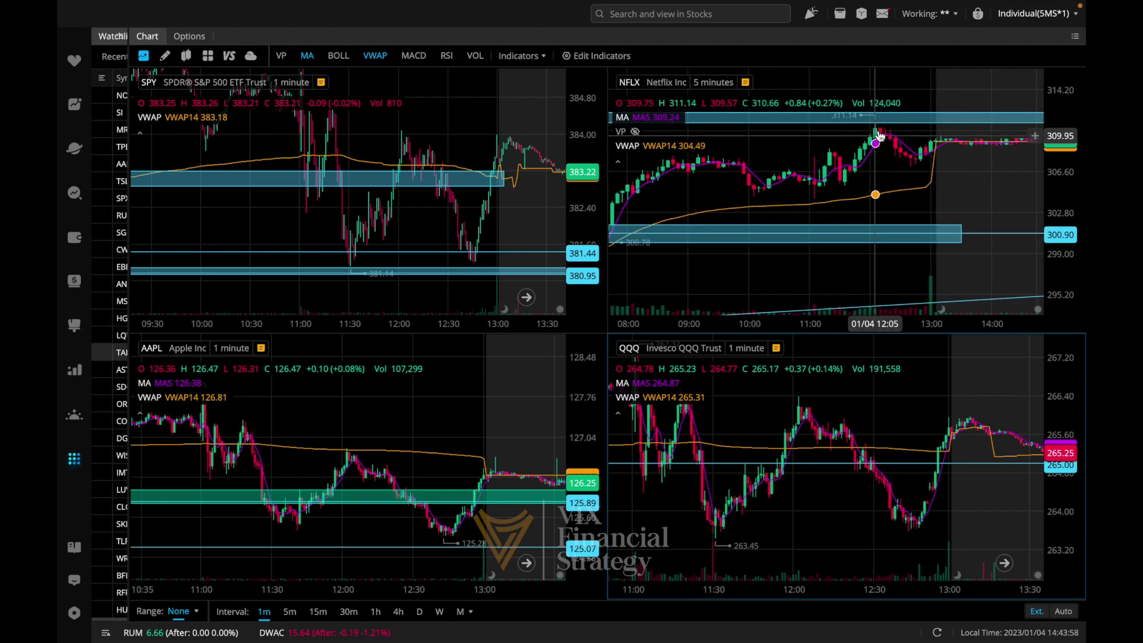
scroll(768, 224, "down", 8)
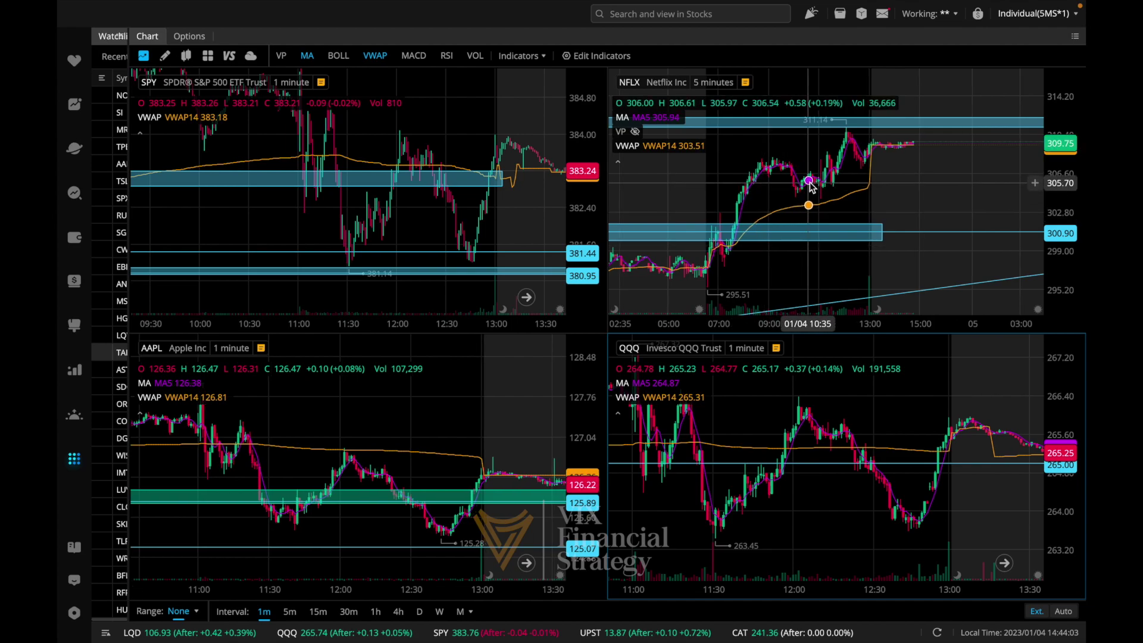
- Inspect NFLX's pullback toward VWAP between 10:35 and 11:20 on 01/04, and review the wider session around it
scroll(810, 186, "up", 6)
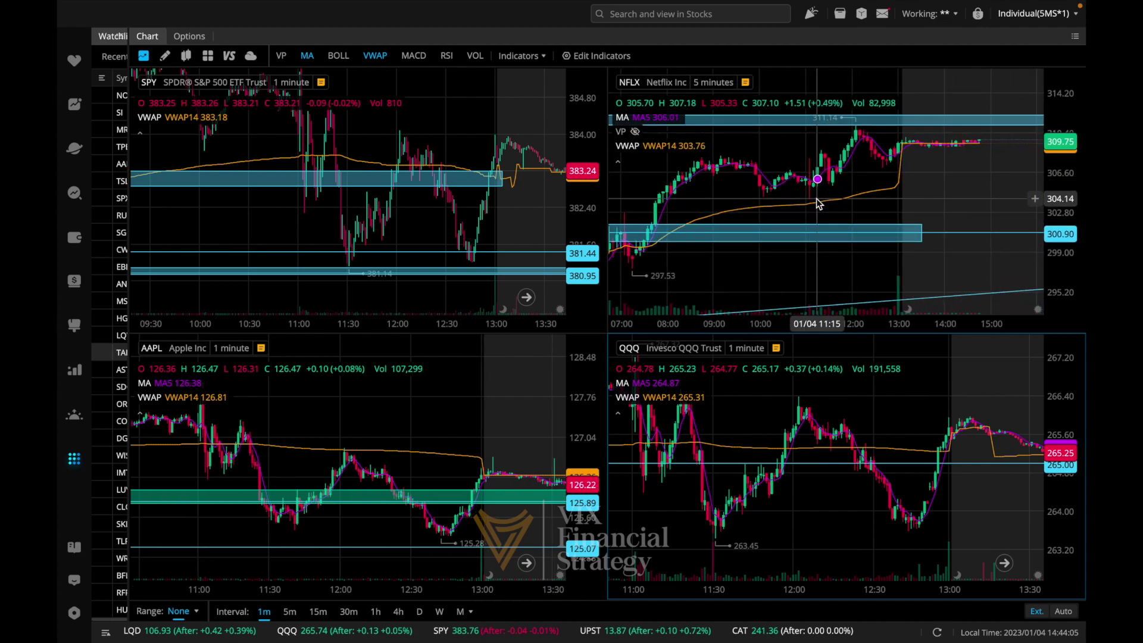
scroll(817, 203, "down", 4)
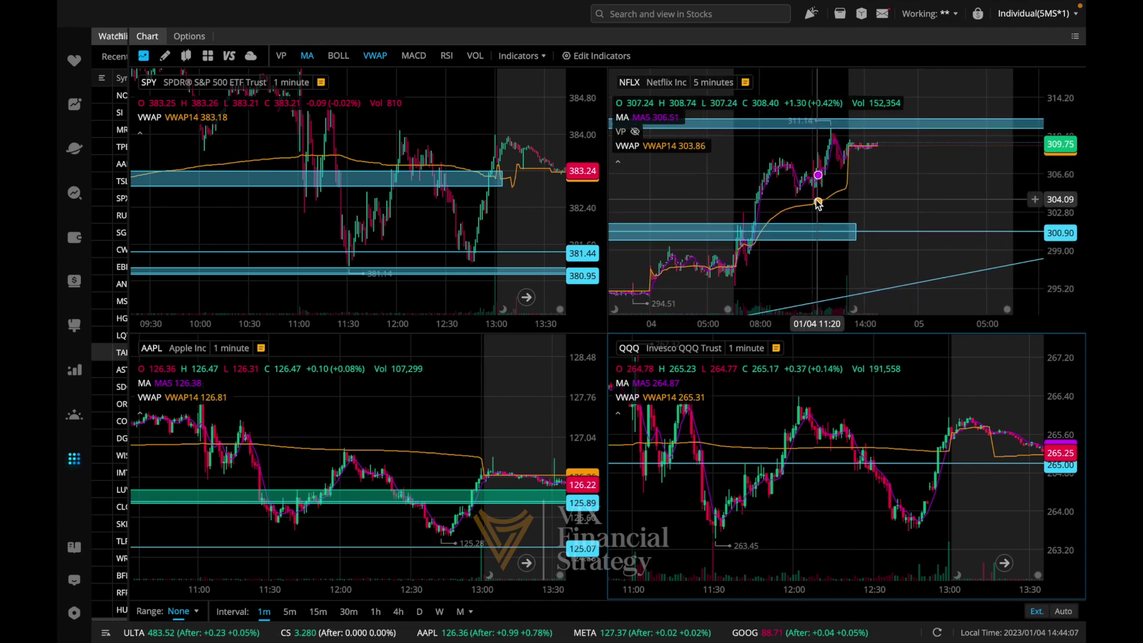
scroll(817, 203, "down", 1)
scroll(720, 235, "up", 2)
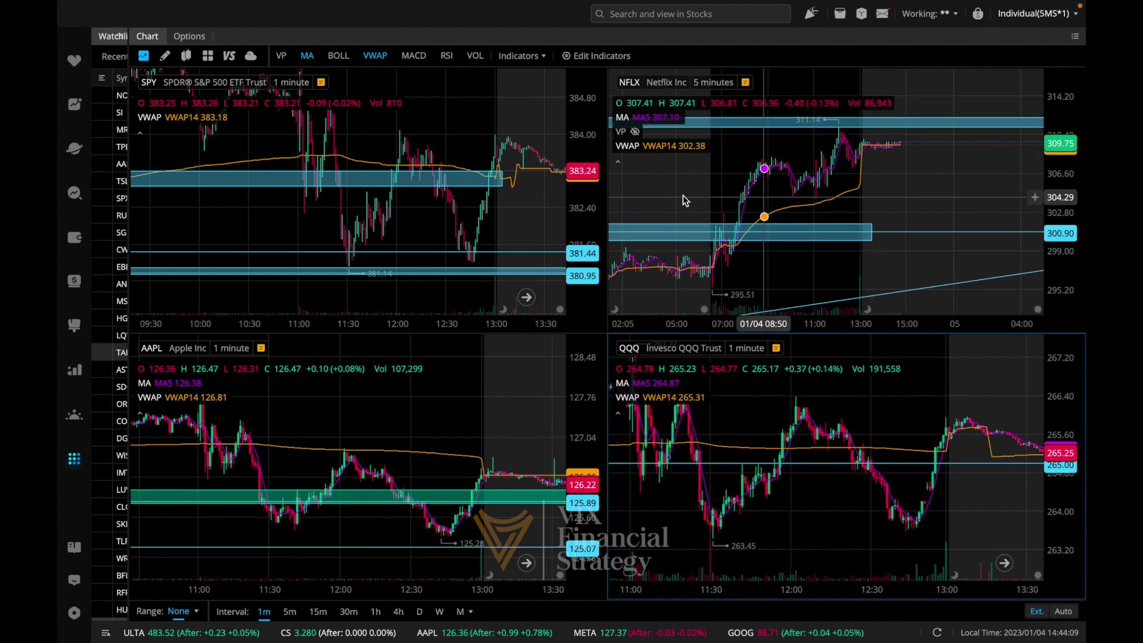
- Switch the SPY chart to the 5-minute interval and bring its 01/04 session into view alongside NFLX
scroll(468, 208, "down", 2)
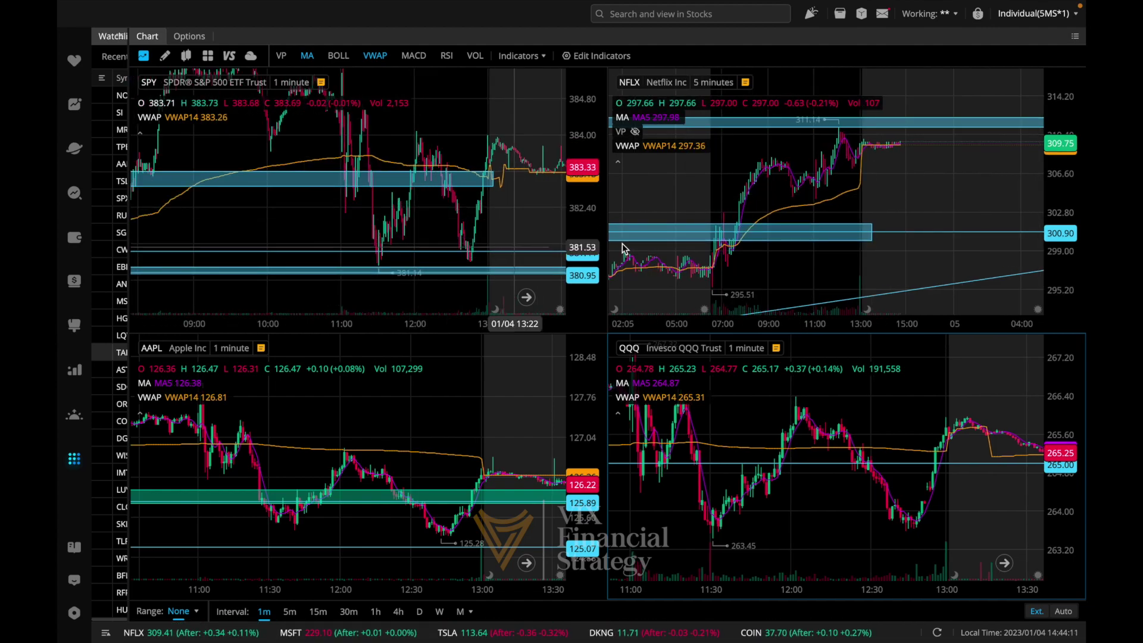
left_click(312, 315)
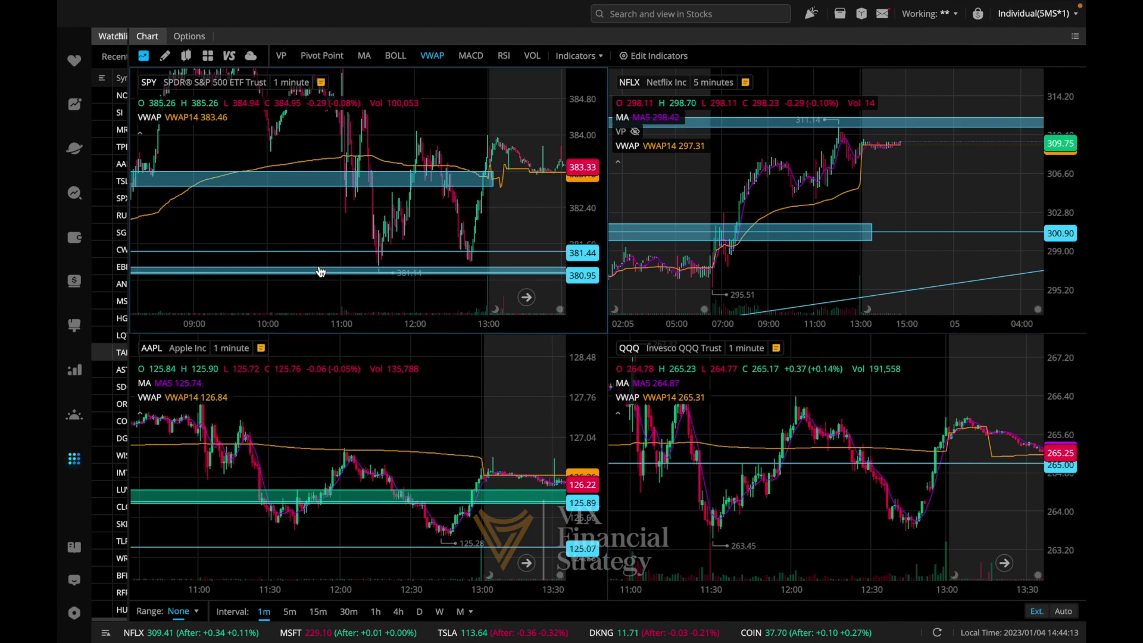
left_click(290, 614)
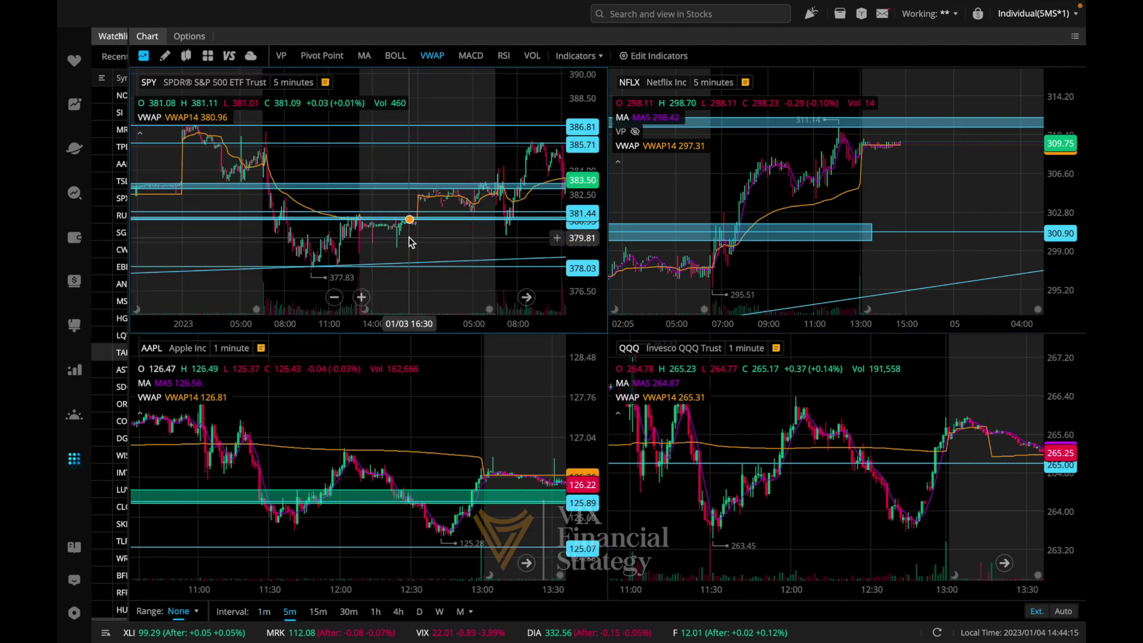
scroll(409, 237, "up", 5)
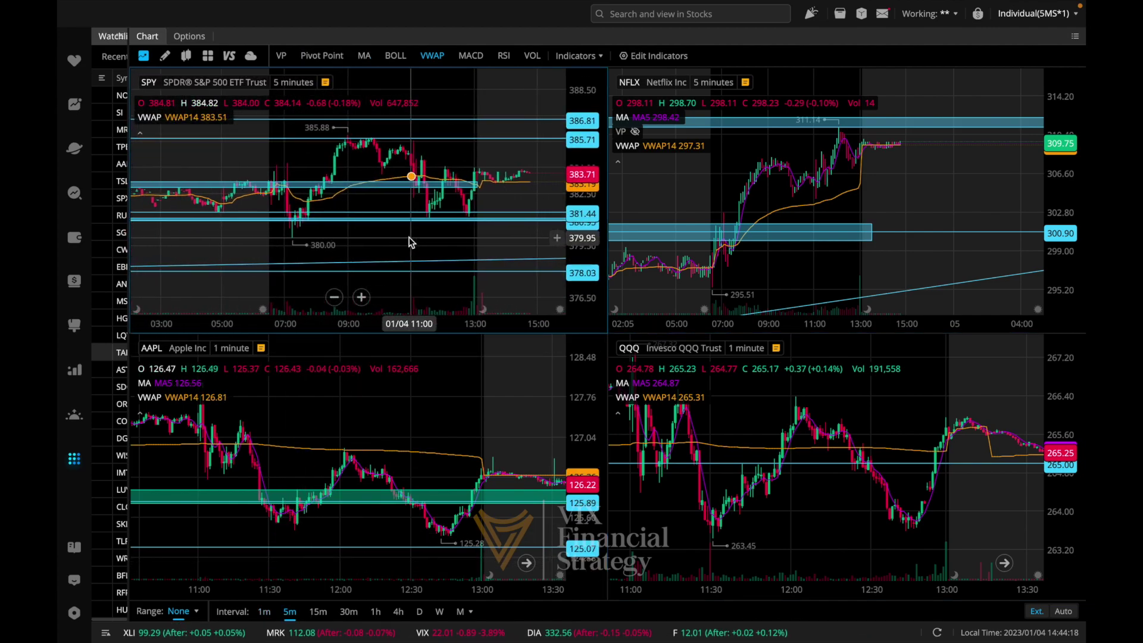
scroll(780, 244, "up", 3)
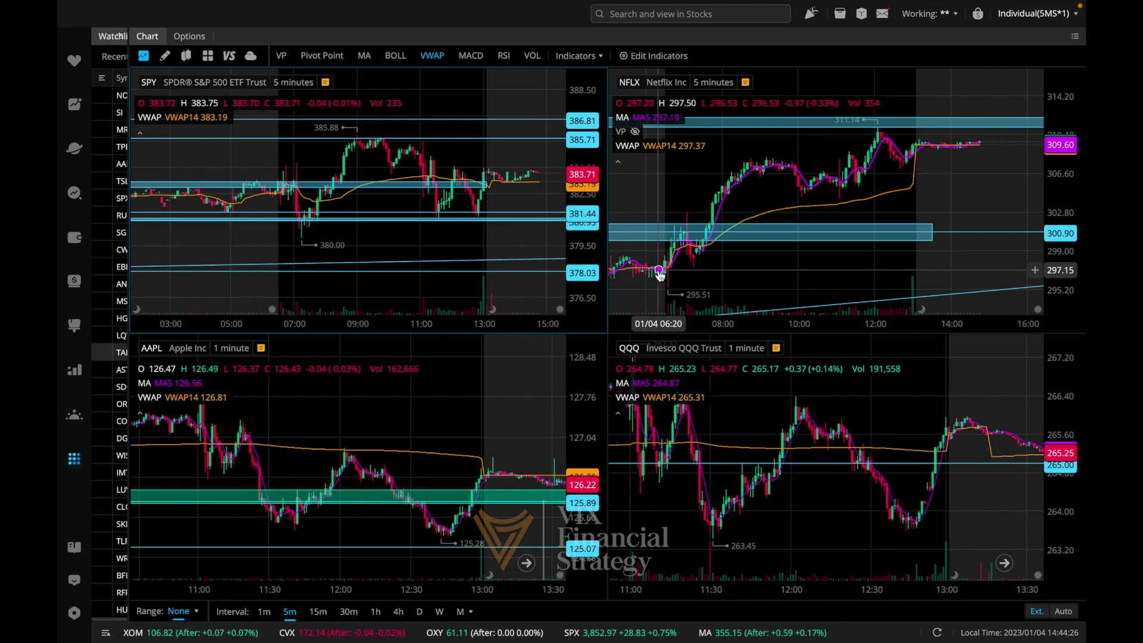
- Examine SPY's five-minute candles crossing VWAP between 11:10 and 11:45 on 01/04, in comparison with NFLX's session
scroll(284, 194, "up", 2)
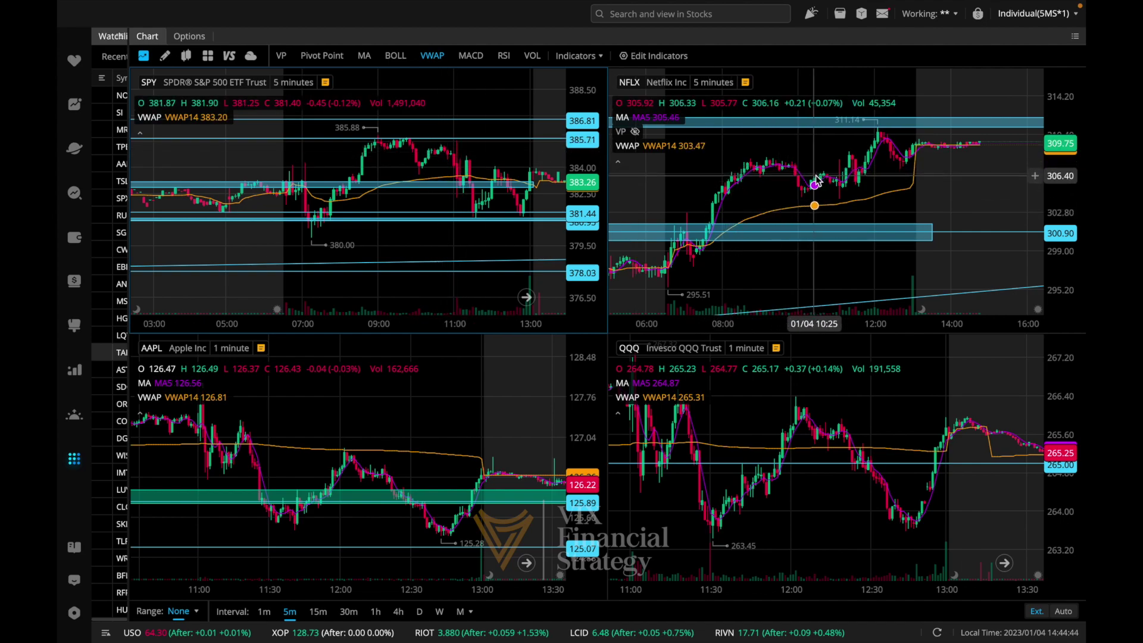
scroll(816, 180, "right", 3)
scroll(482, 202, "up", 2)
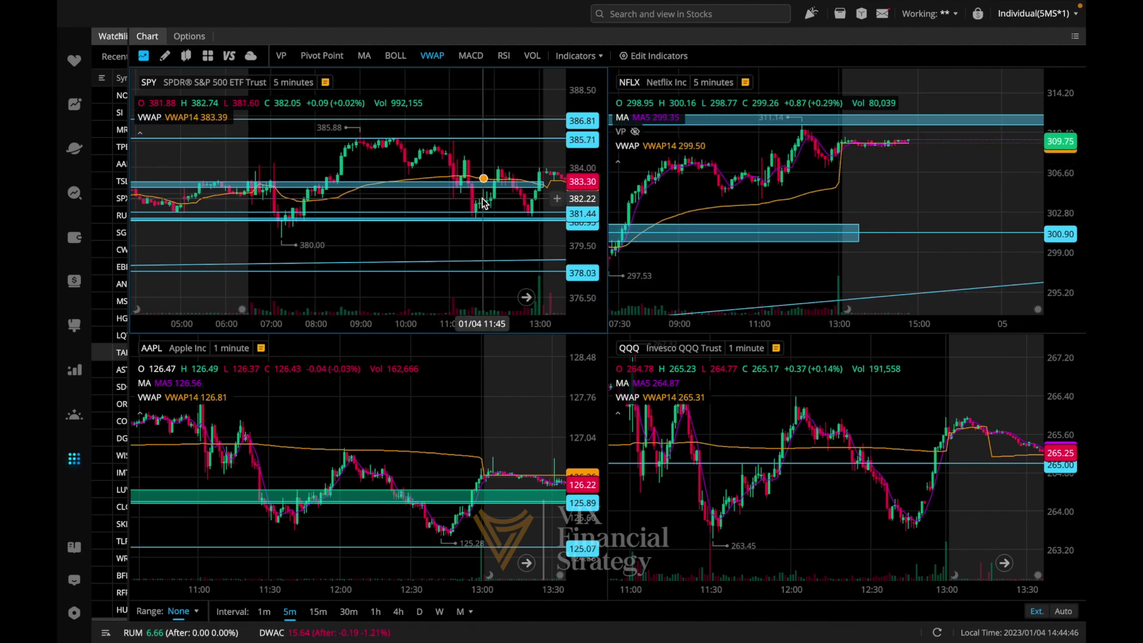
scroll(441, 173, "up", 3)
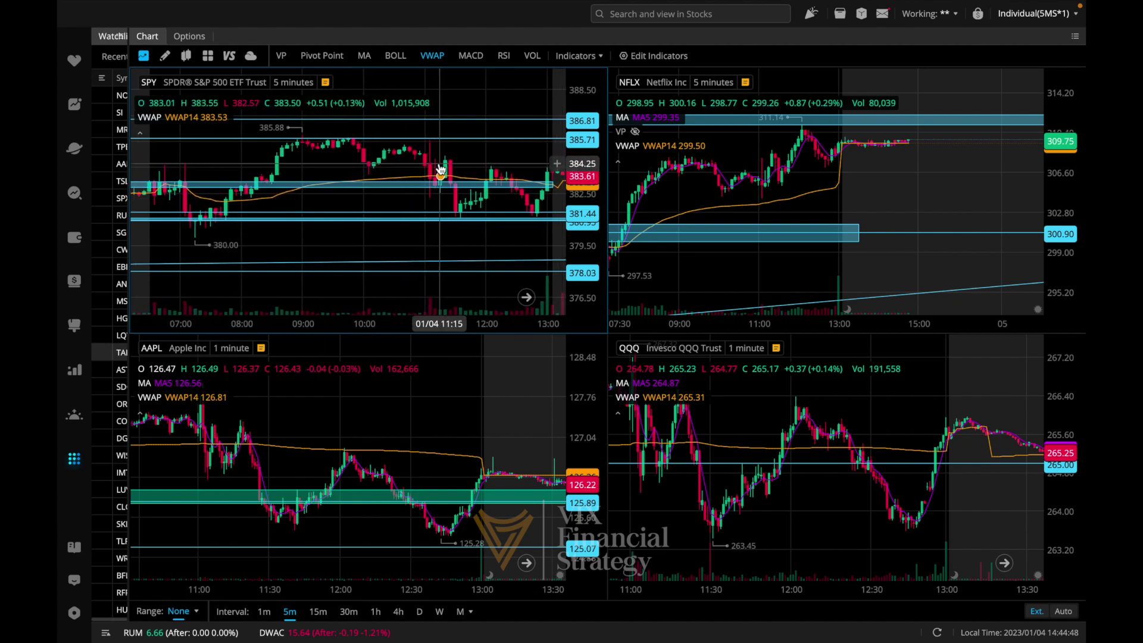
scroll(433, 207, "down", 1)
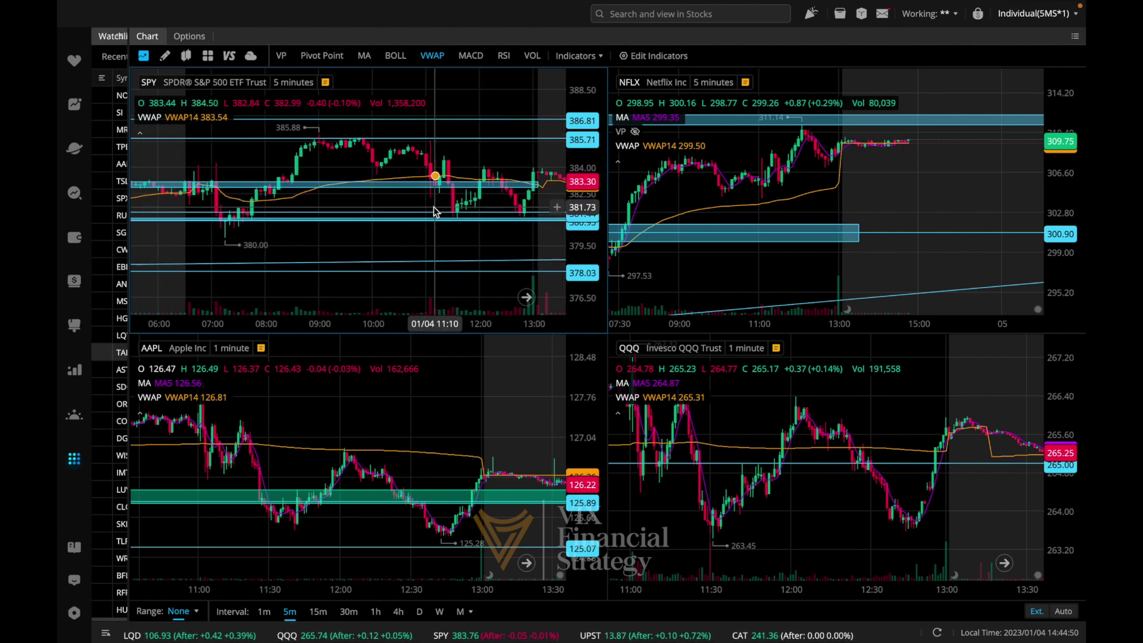
scroll(434, 207, "down", 2)
scroll(433, 207, "right", 1)
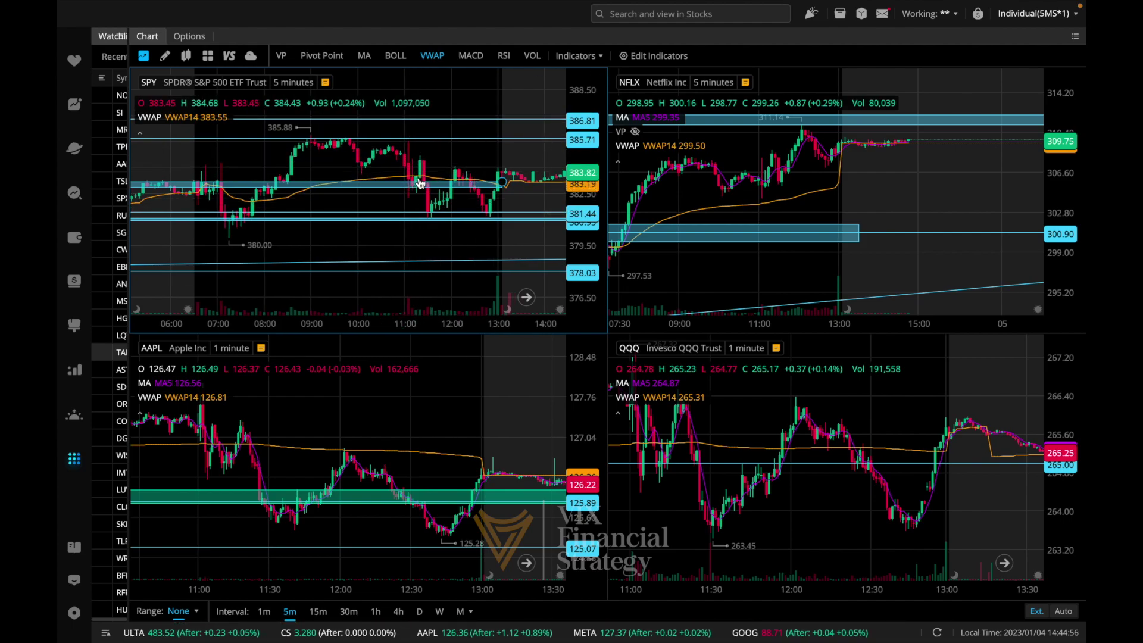
- Examine the gap between NFLX's five-minute price and VWAP around the 10:55 pullback on 01/04, within the wider session
scroll(738, 211, "up", 2)
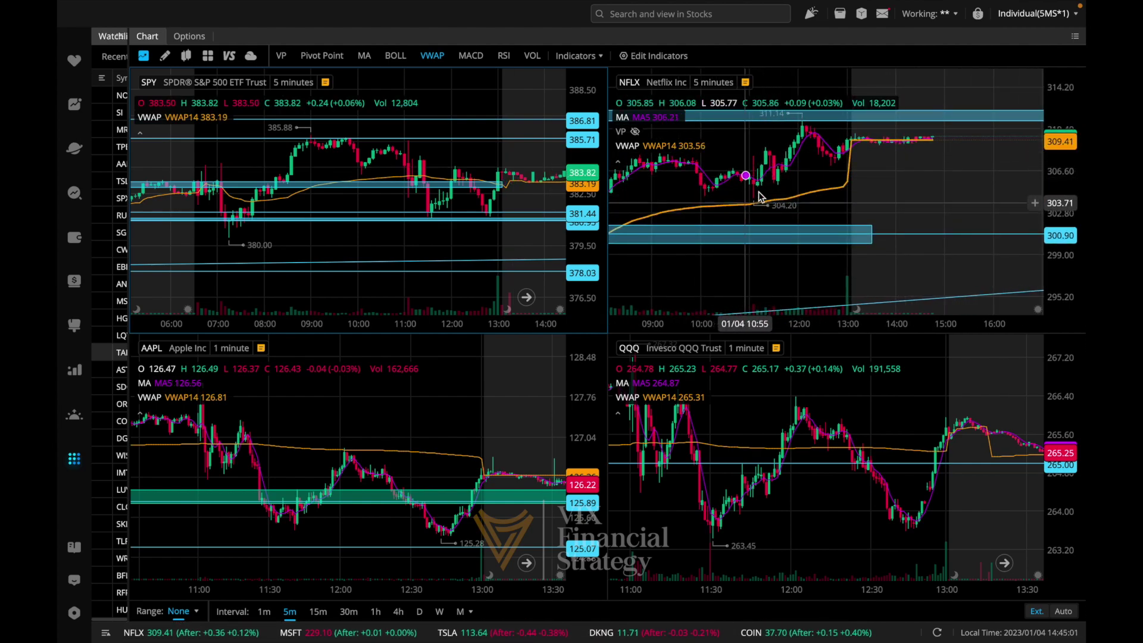
scroll(780, 202, "down", 3)
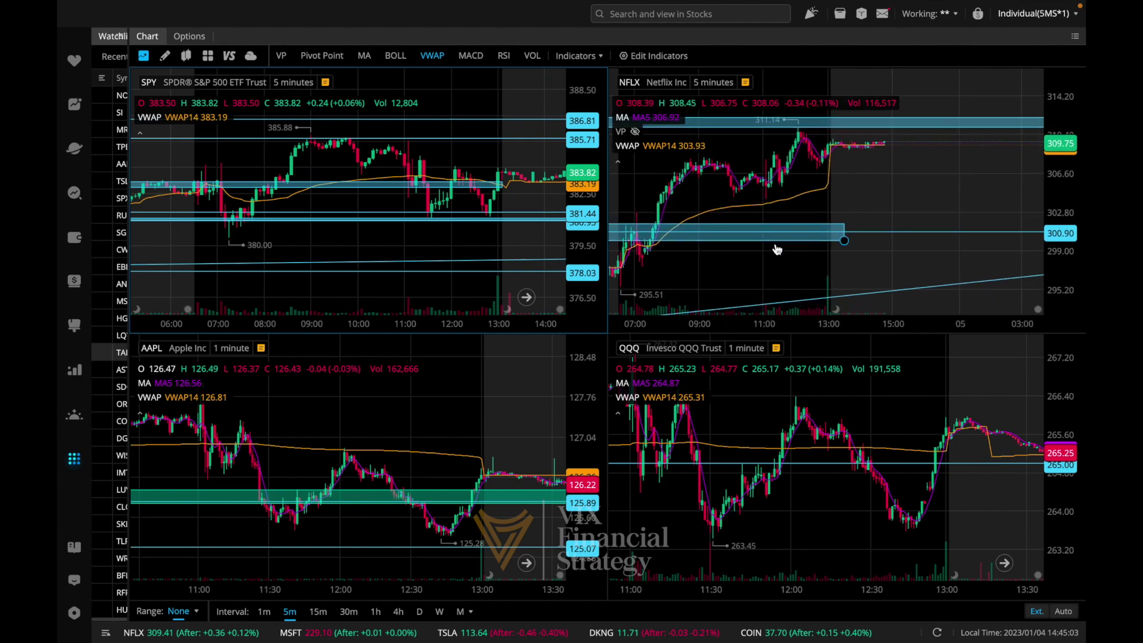
scroll(708, 176, "up", 3)
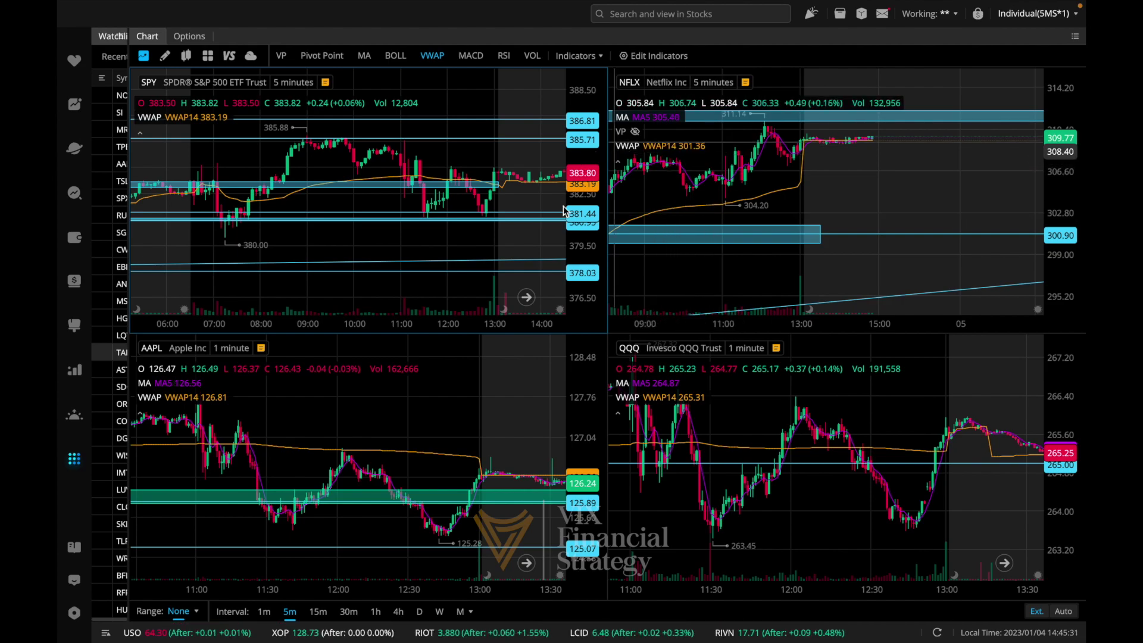
- Review SPY's wider five-minute session on 01/04, and compare it with NFLX's price and VWAP from premarket to 12:50
scroll(557, 236, "down", 2)
scroll(557, 236, "down", 2)
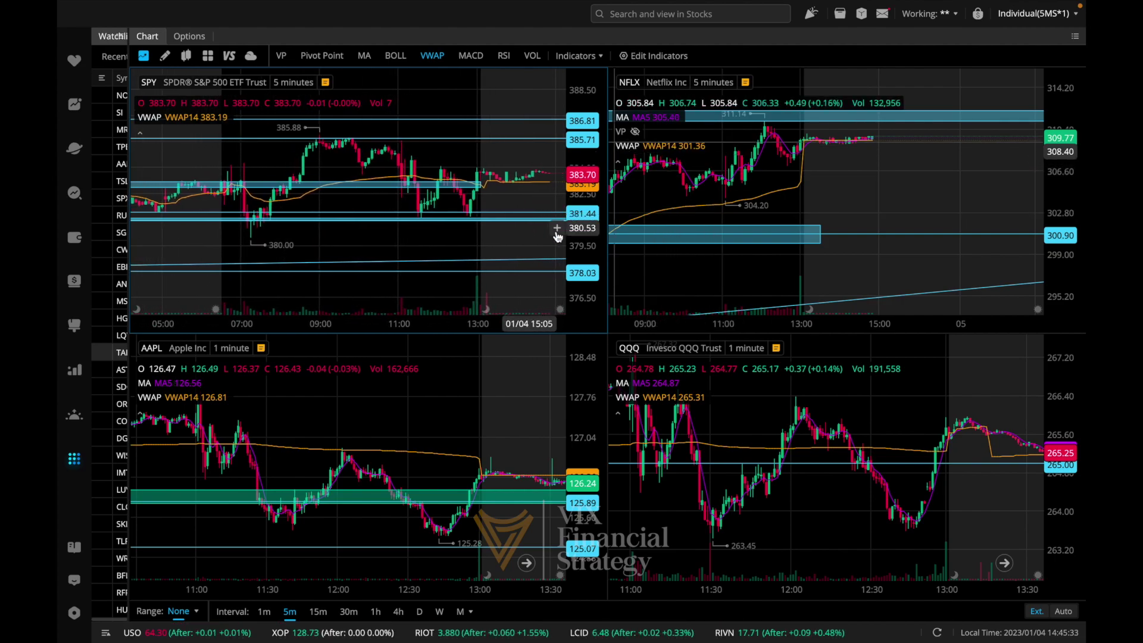
scroll(683, 211, "down", 3)
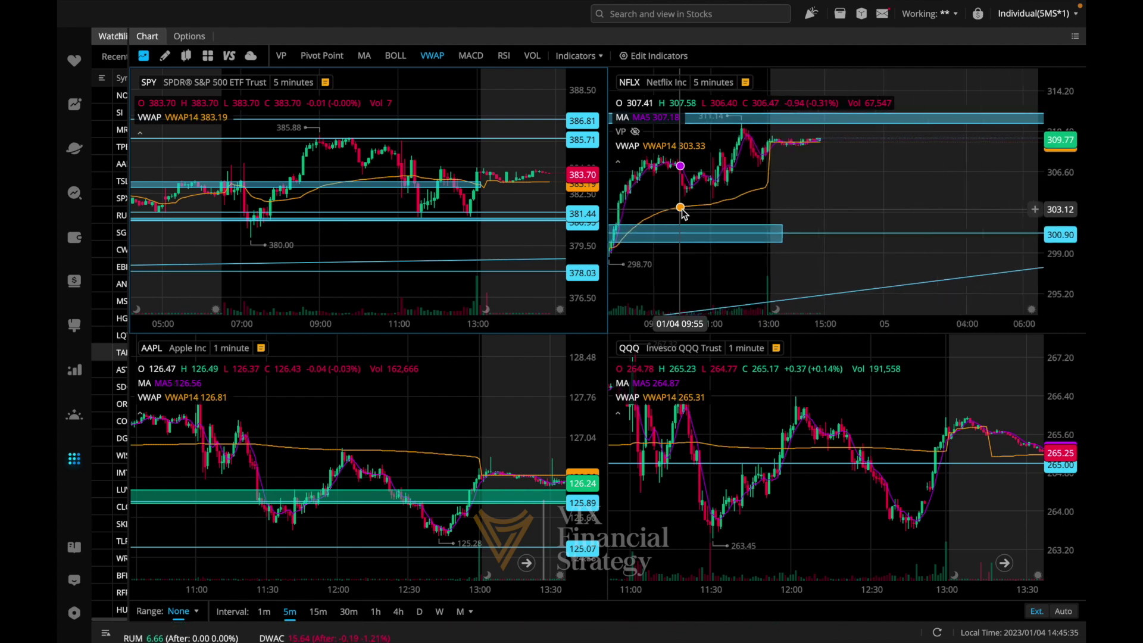
scroll(683, 212, "up", 1)
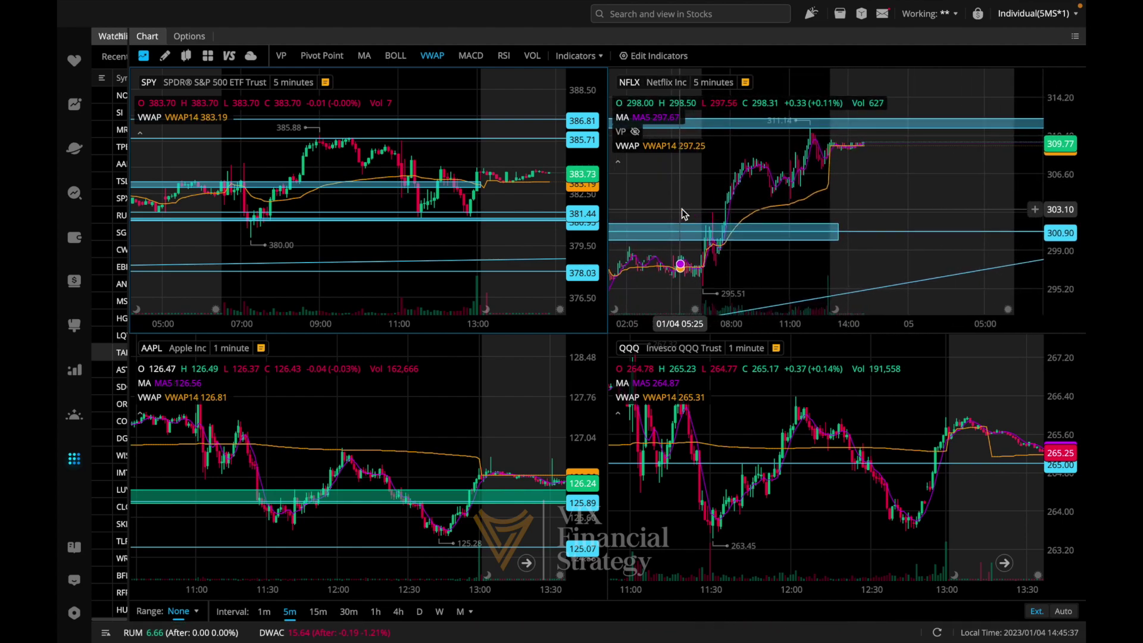
scroll(683, 214, "up", 2)
scroll(866, 197, "up", 2)
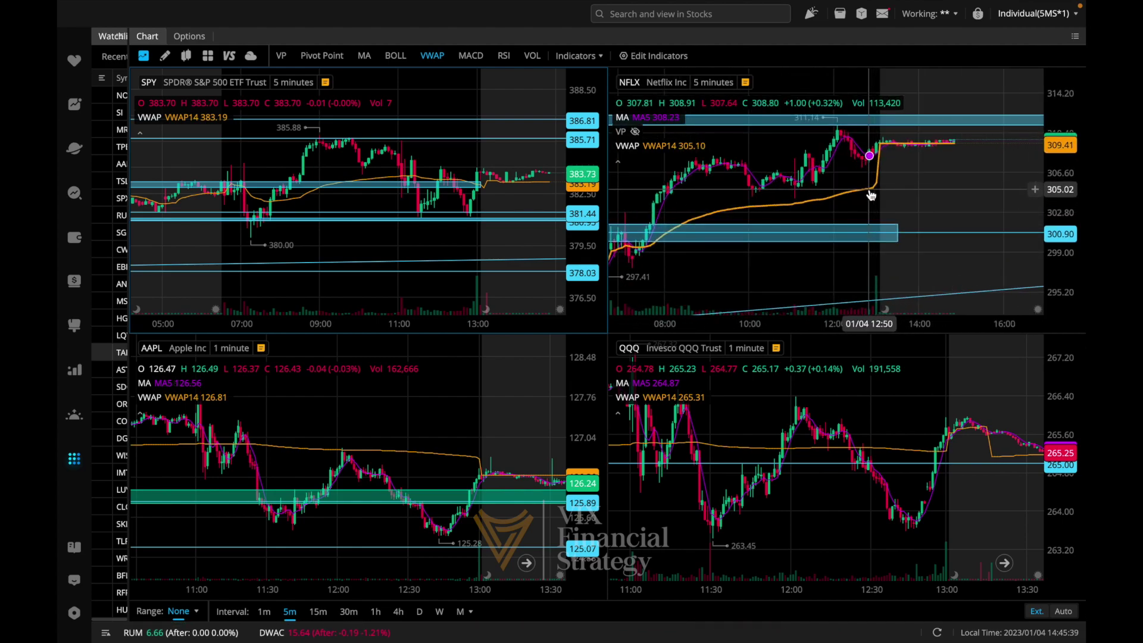